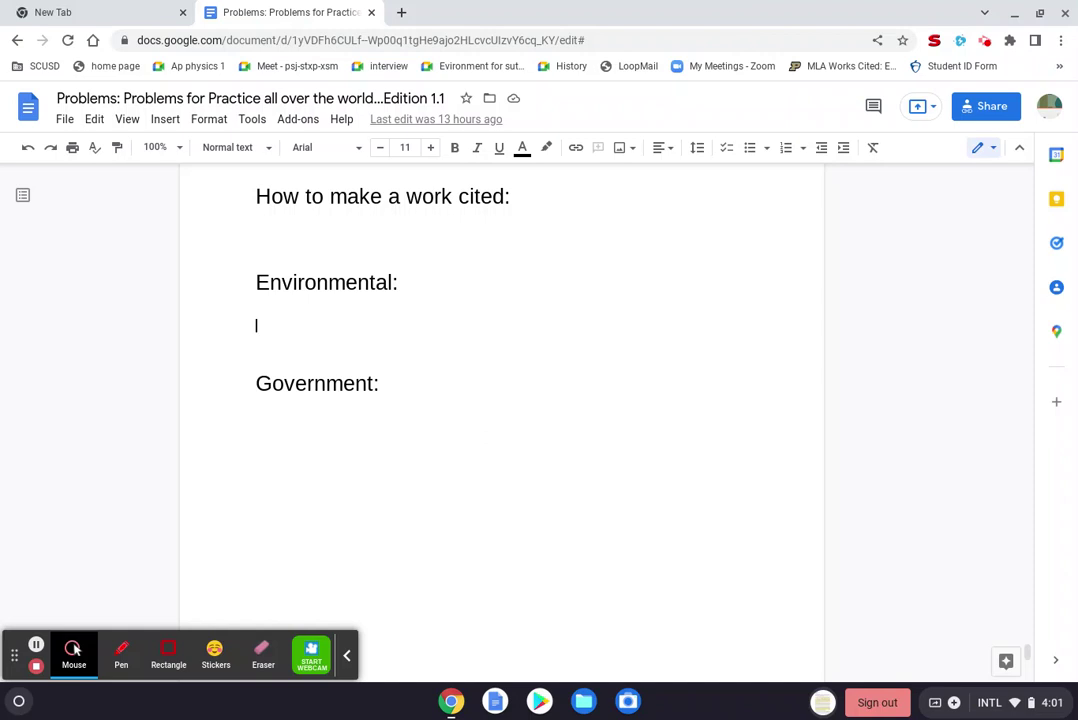
Step: Clear the stray indentation beneath the Environmental heading and add a blank line there
left_click(328, 311)
key("Tab")
key("BackSpace")
key("BackSpace")
key("BackSpace")
key("BackSpace")
key("BackSpace")
key("BackSpace")
key("BackSpace")
key("BackSpace")
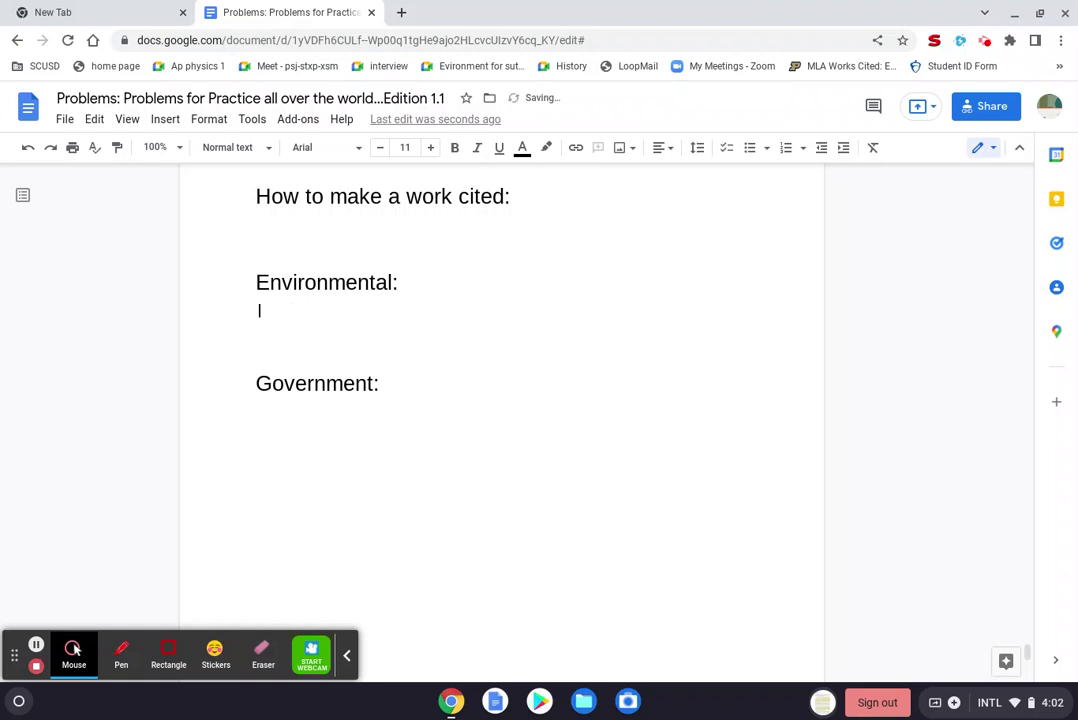
key("Return")
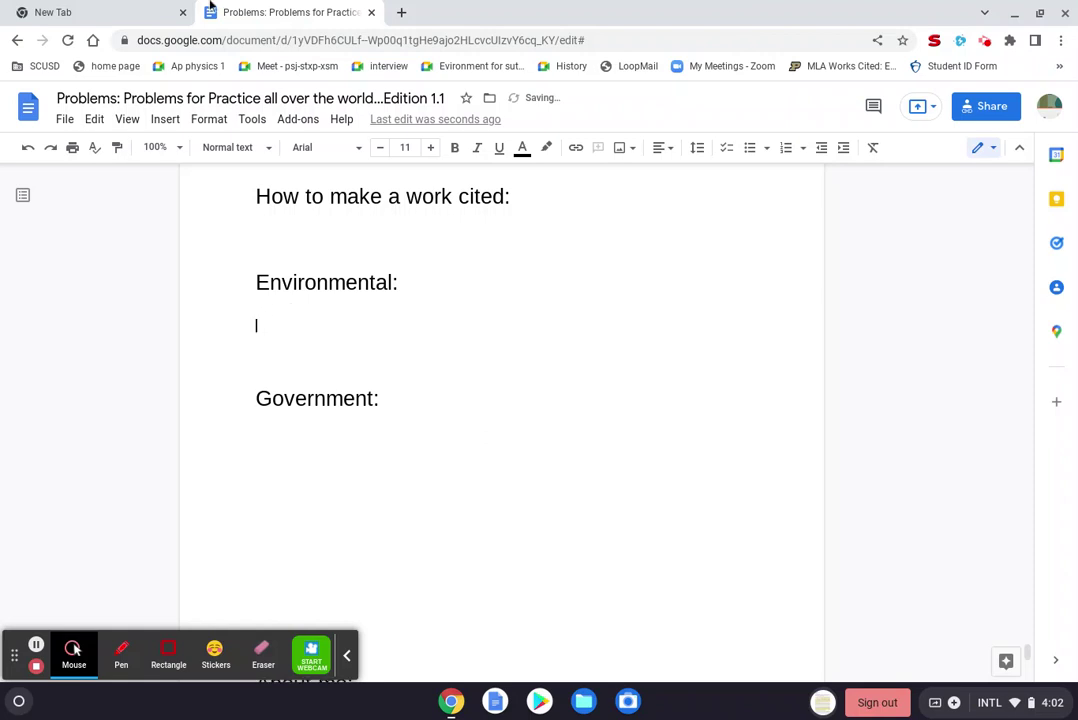
Step: Apply the Heading 2 style to the blank line beneath the Environmental heading
left_click(166, 120)
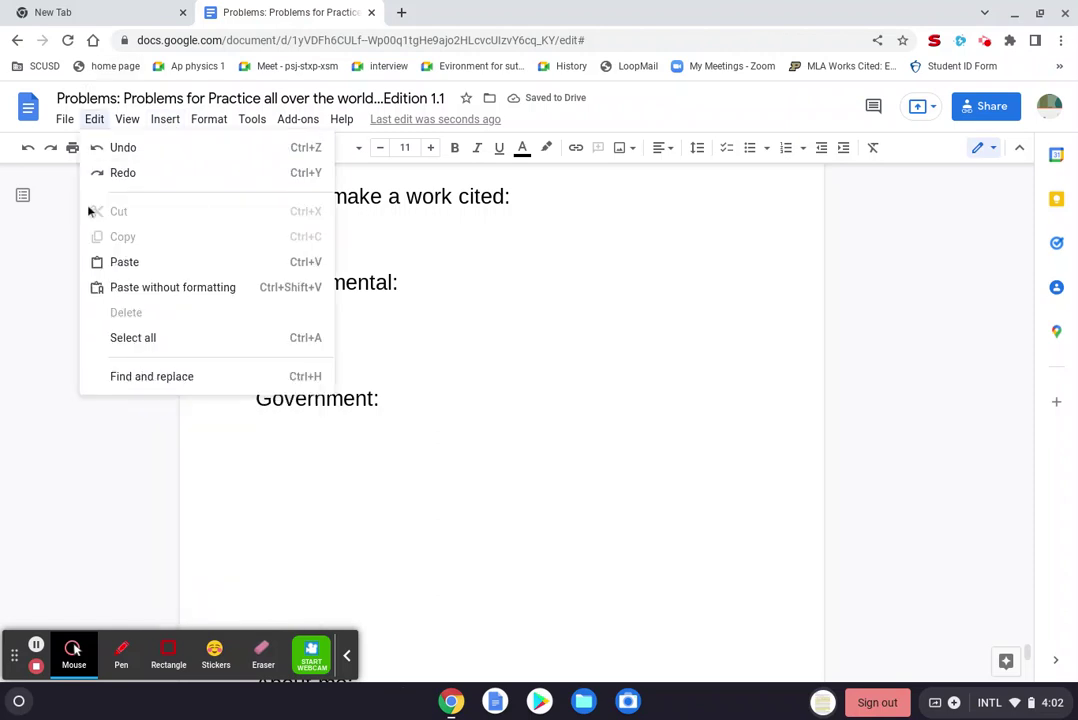
key("Escape")
left_click(268, 148)
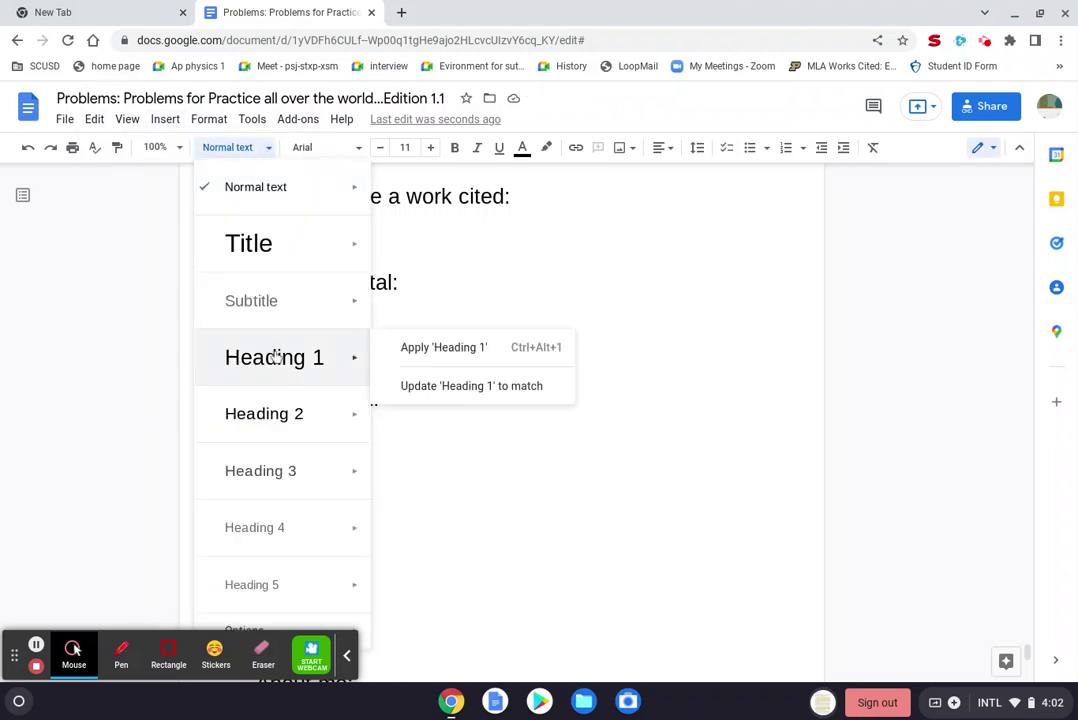
left_click(295, 414)
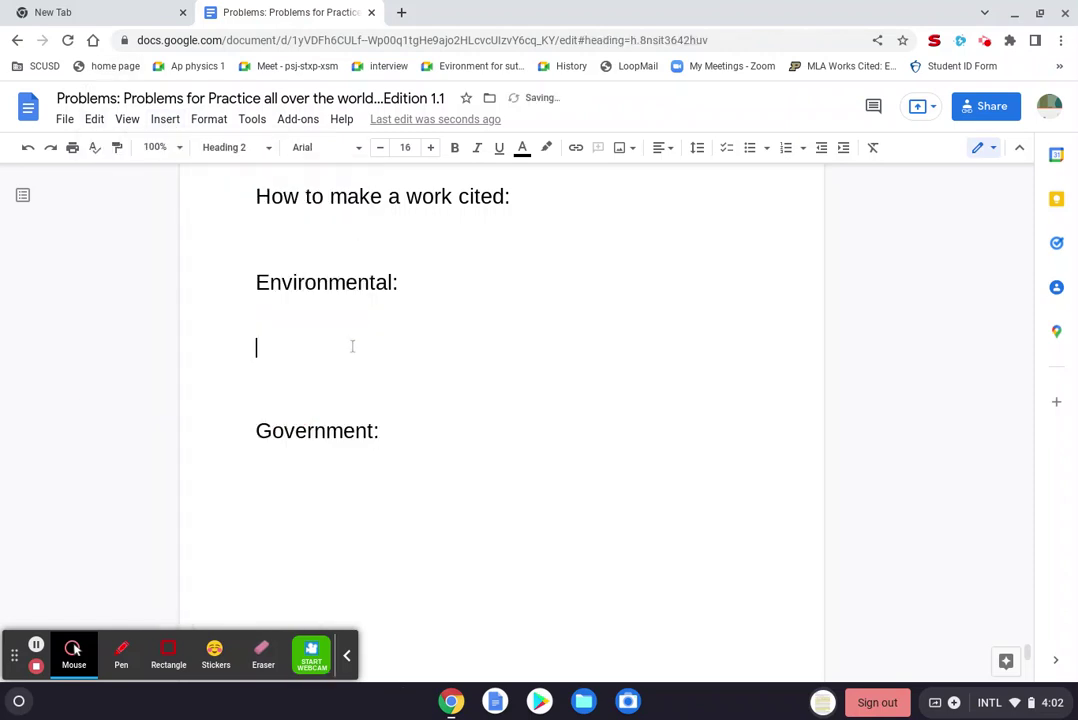
Step: Enter the subheading "Basic ecosystem:" under Environmental and start a new line below it
type("Ecp")
key("BackSpace")
key("BackSpace")
key("BackSpace")
type("Baic")
key("BackSpace")
key("BackSpace")
key("BackSpace")
type("dic")
key("BackSpace")
key("BackSpace")
key("BackSpace")
type("sic ec")
key("BackSpace")
type("c")
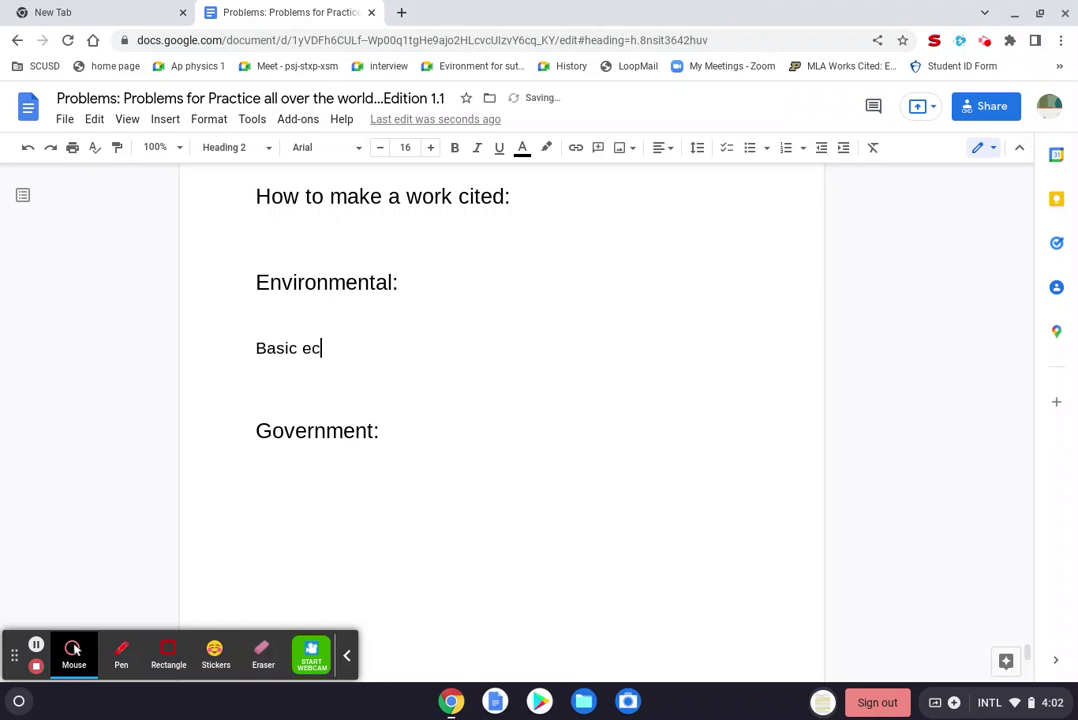
type("osystem:")
key("Return")
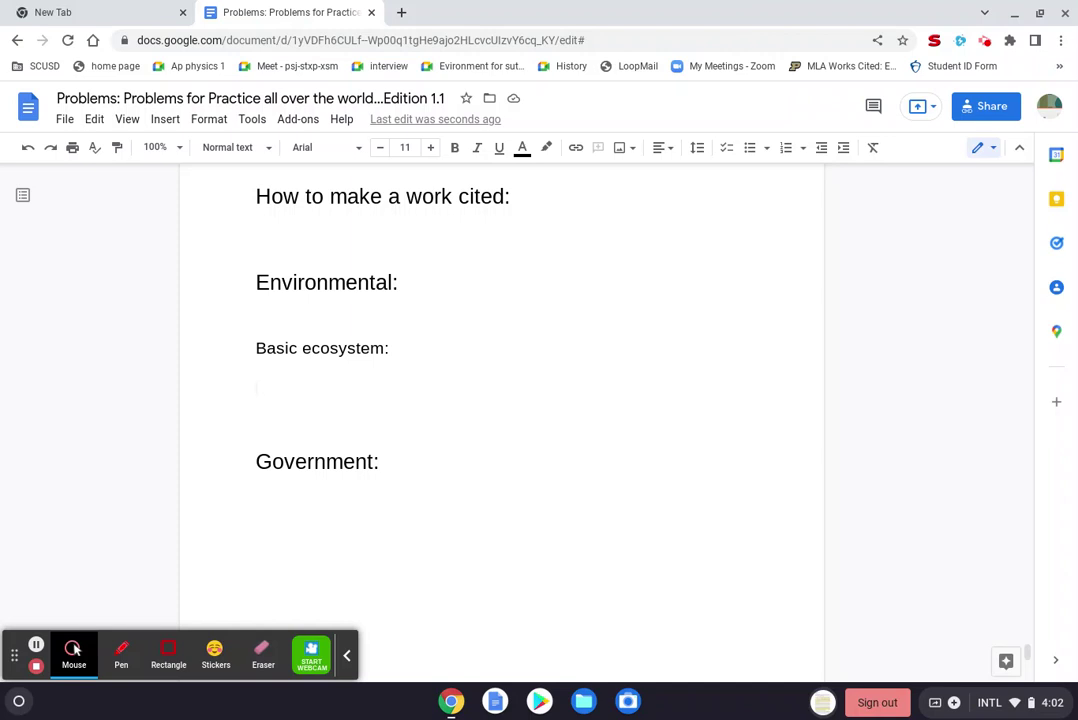
Step: Insert a table with two columns and one row below the Basic ecosystem subheading
left_click(166, 120)
mouse_move(244, 178)
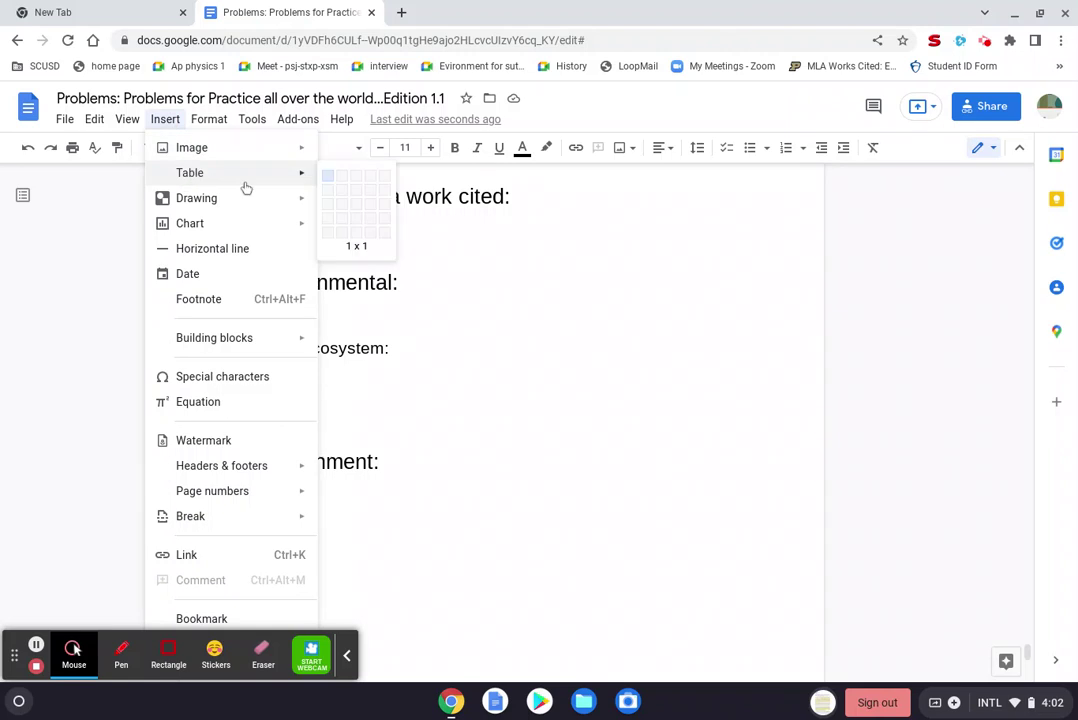
left_click(341, 181)
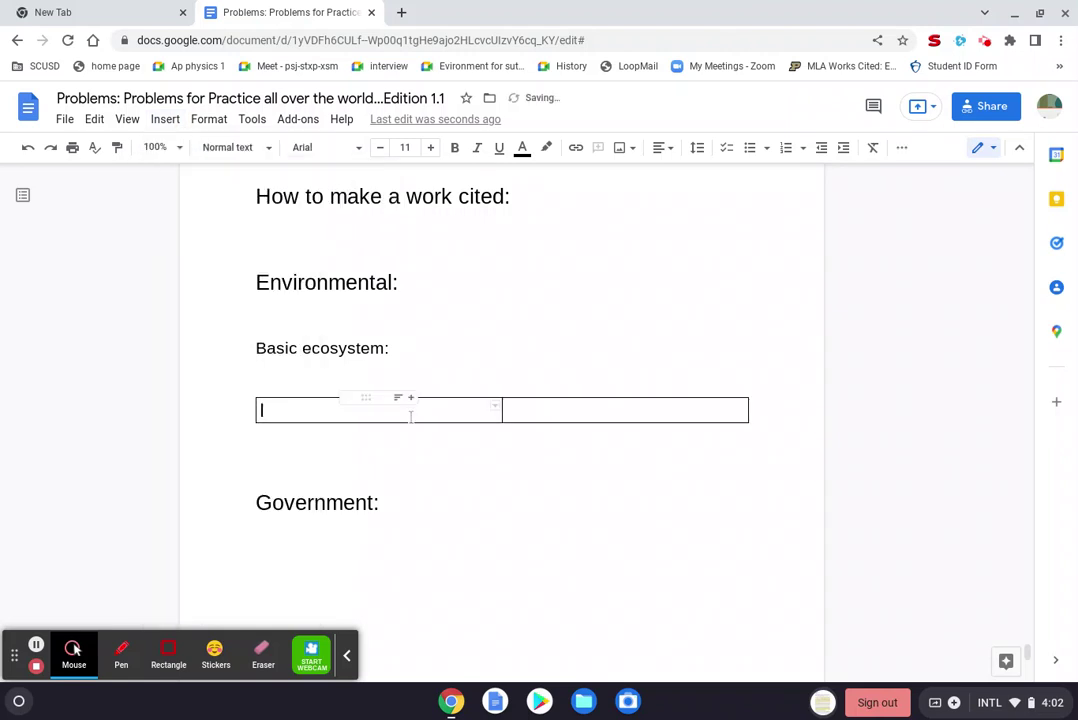
Step: Enter the question "What is water in an ecosystem?" in the table's first cell
type("Name")
key("BackSpace")
key("BackSpace")
key("BackSpace")
key("BackSpace")
key("BackSpace")
type("What ")
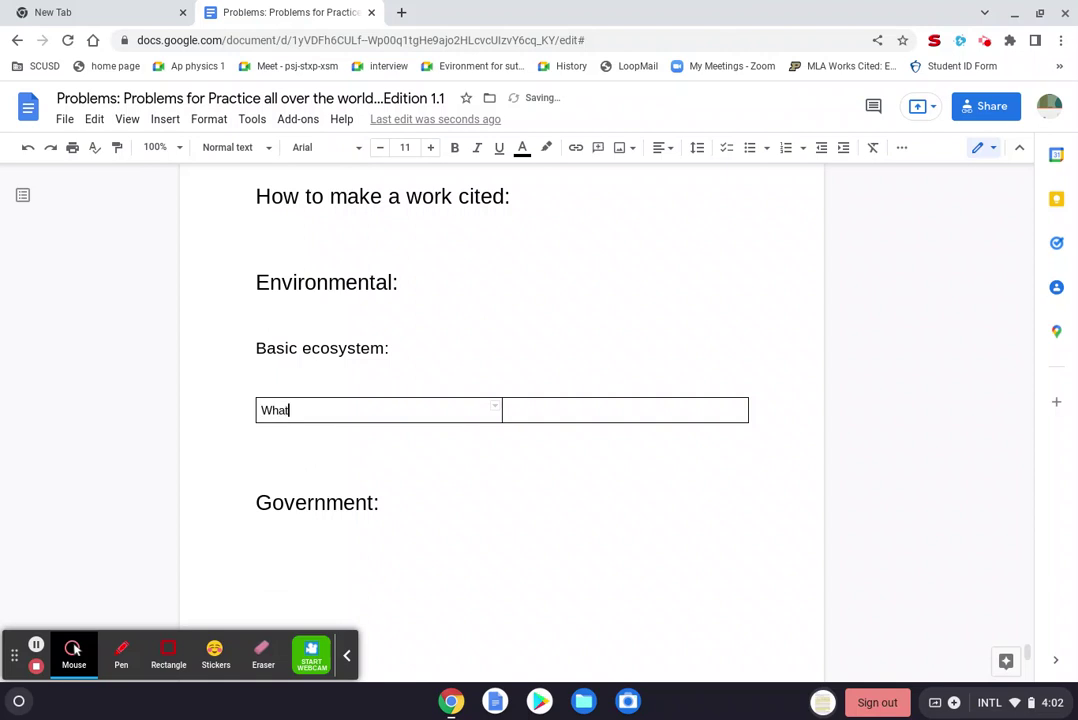
type("is wa")
key("BackSpace")
type("water in an ecosys")
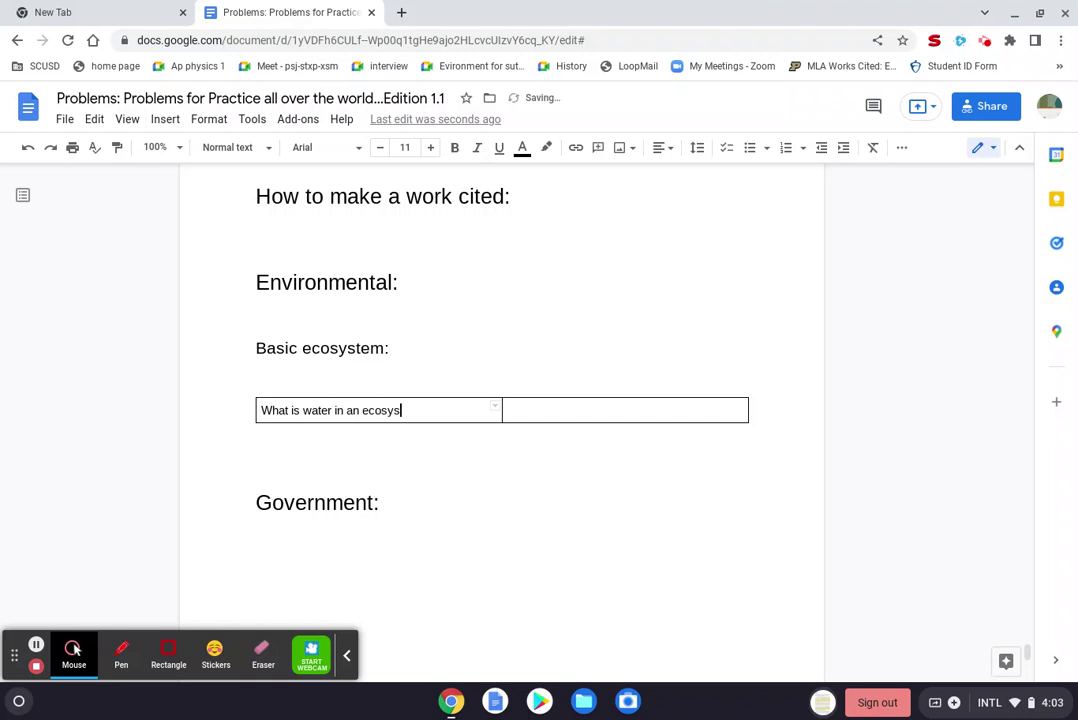
type("tem?")
Step: Enter "What is human in an ecosystem" in the table's second cell
left_click(594, 408)
type("What is")
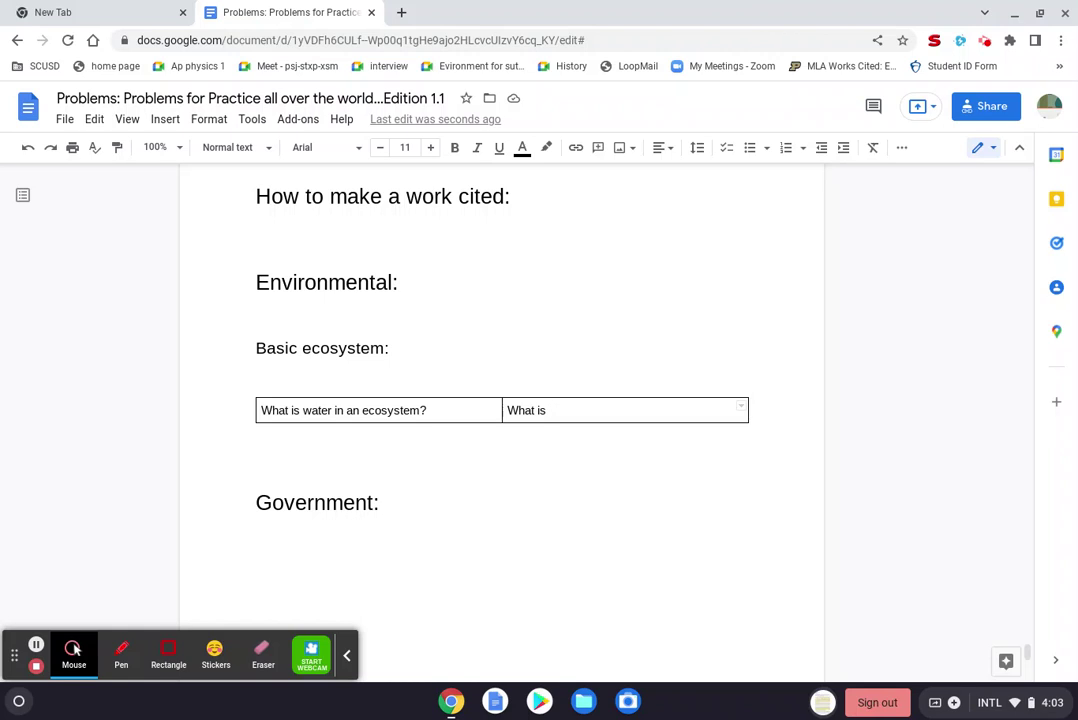
type("human")
type("?")
key("BackSpace")
key("BackSpace")
type("in an ex")
key("BackSpace")
type("cosystem")
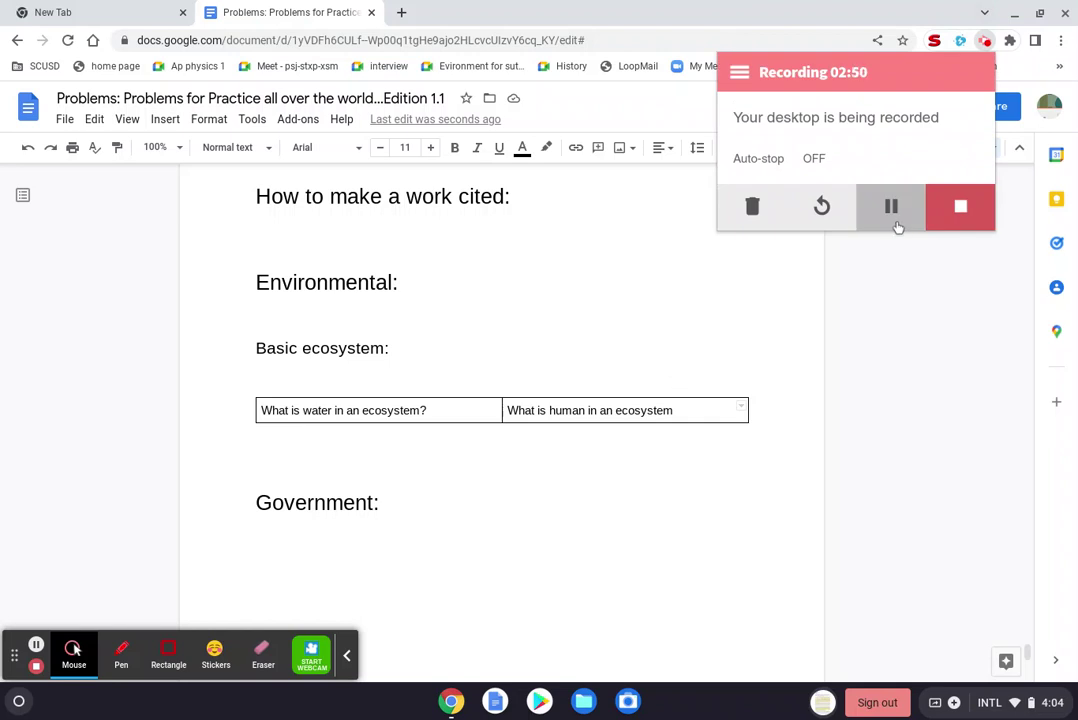
left_click(893, 212)
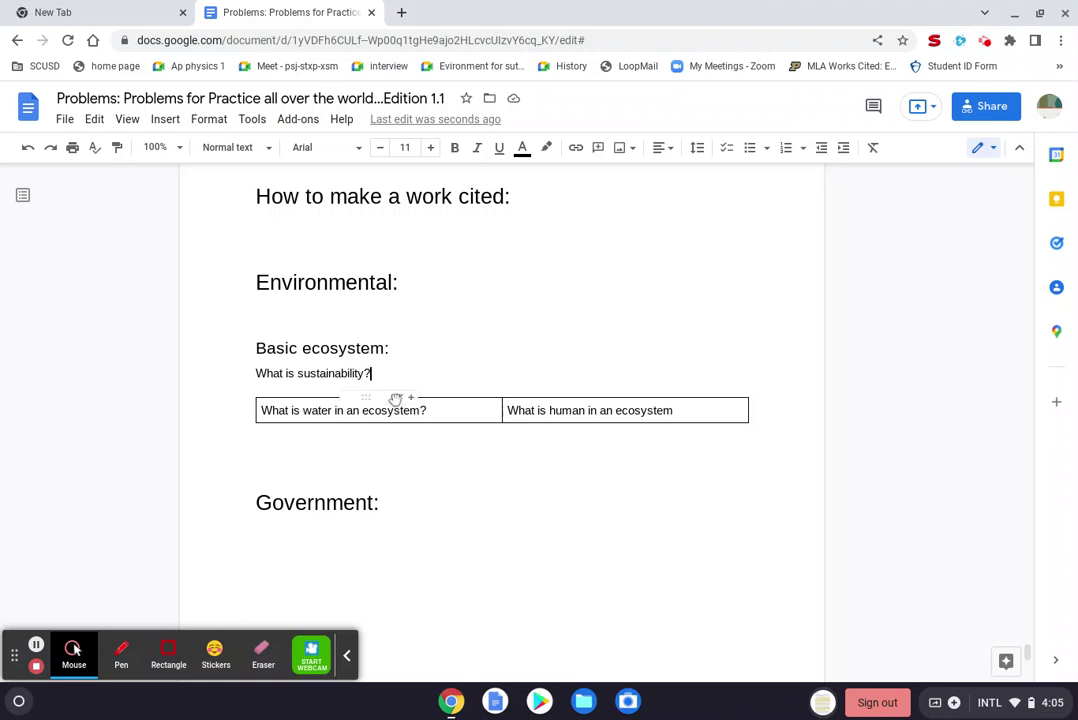
Step: Add the line "Reduce, reuse, recycle is called:" followed by an underscore answer blank, below the sustainability question
key("Return")
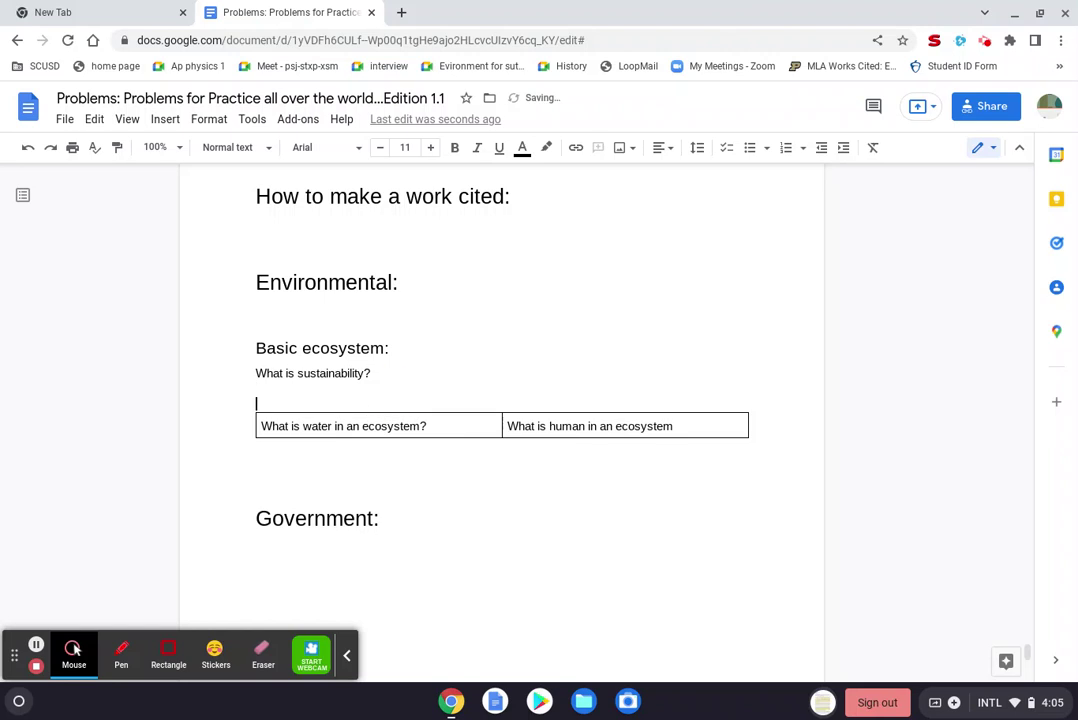
type("Reduce re")
key("BackSpace")
key("BackSpace")
key("BackSpace")
type("re")
type("used")
key("BackSpace")
type(", recycle ")
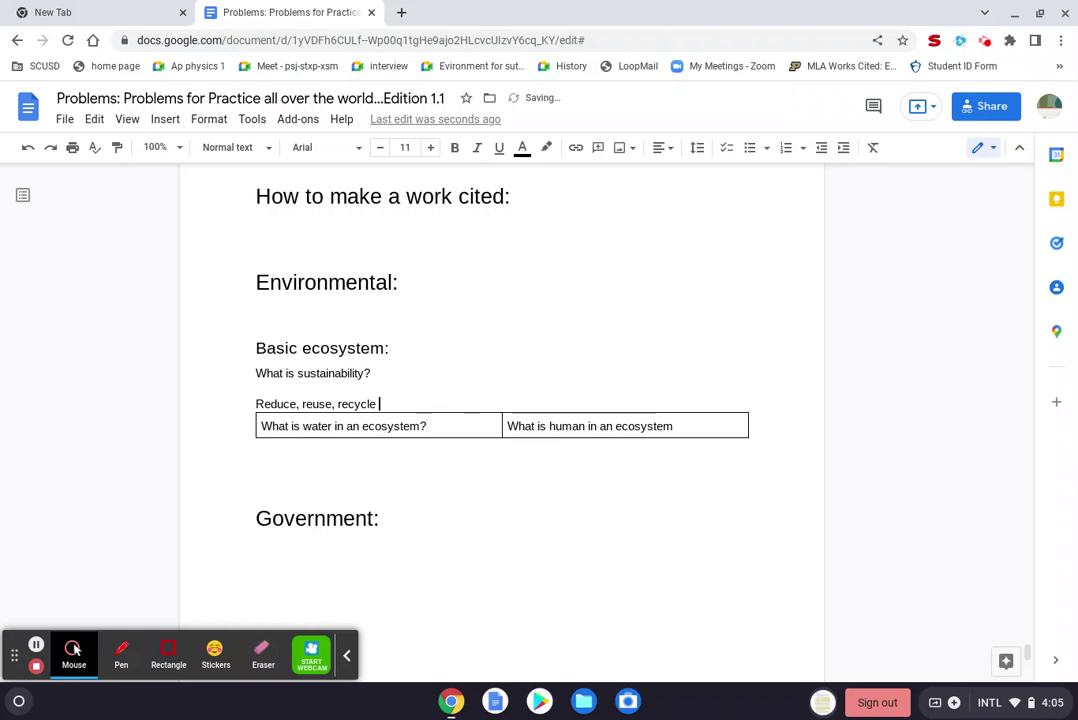
type("is called:________")
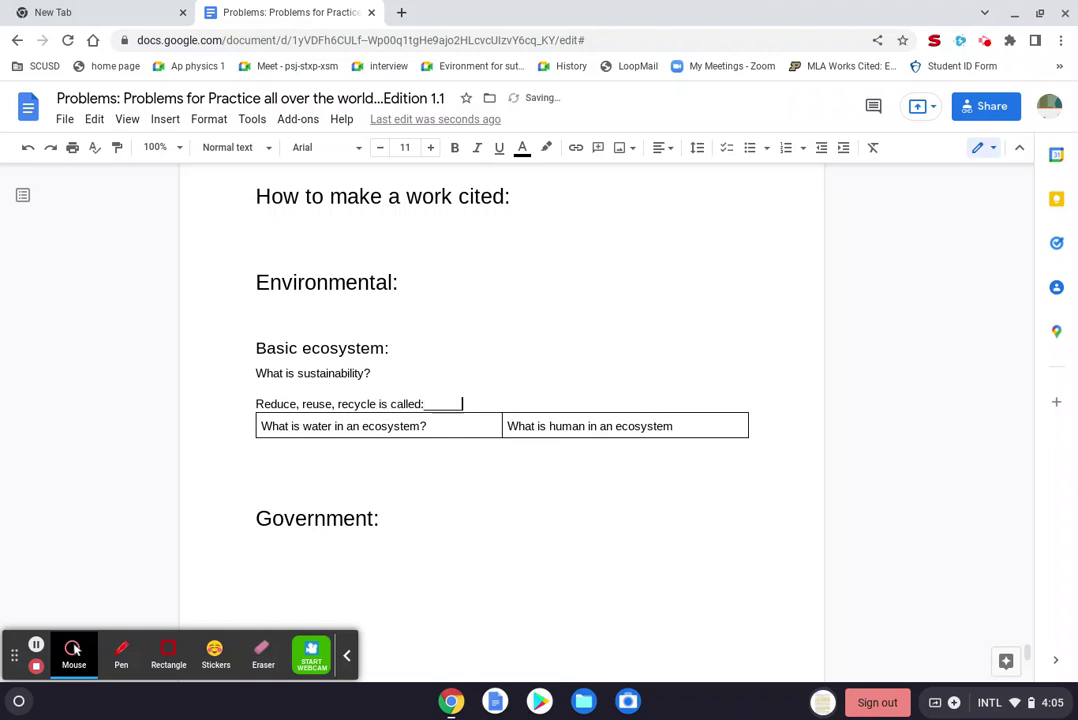
type("3R")
key("BackSpace")
key("BackSpace")
type("___")
scroll(392, 507, "down", 20)
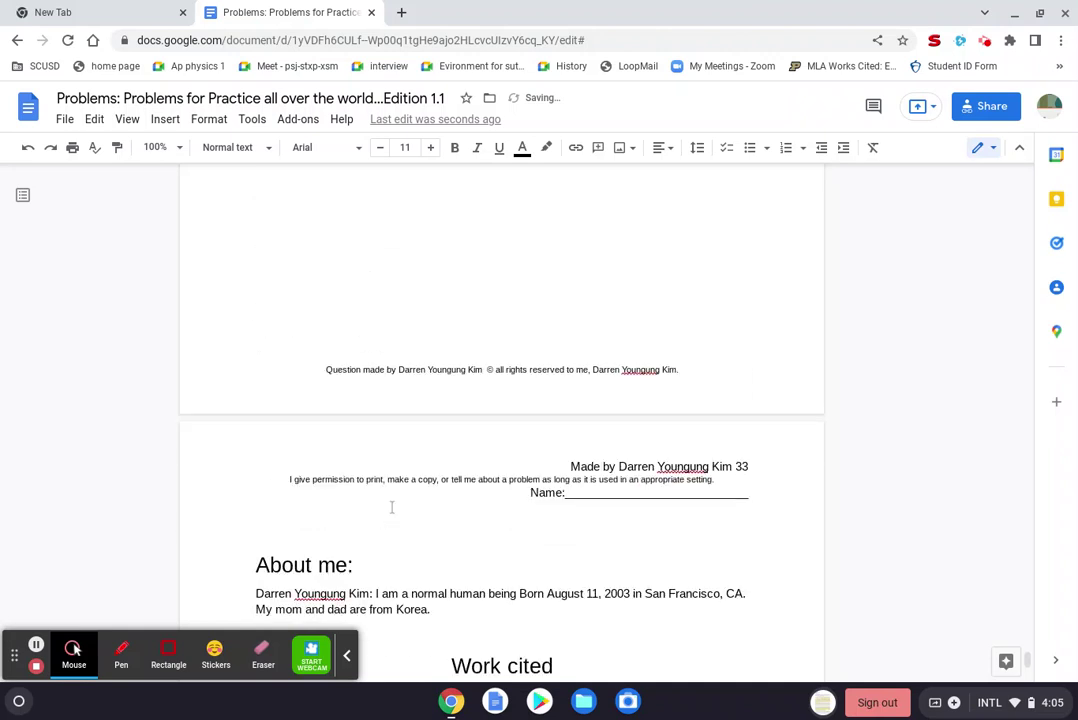
scroll(392, 507, "down", 5)
left_click(390, 347)
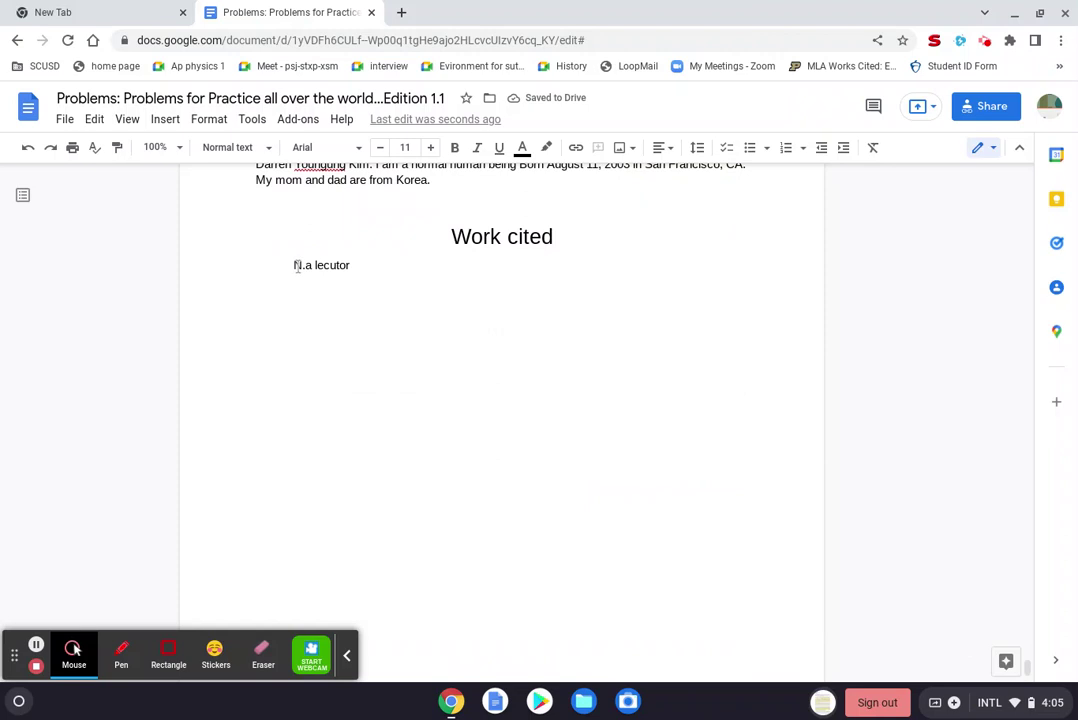
scroll(408, 246, "up", 10)
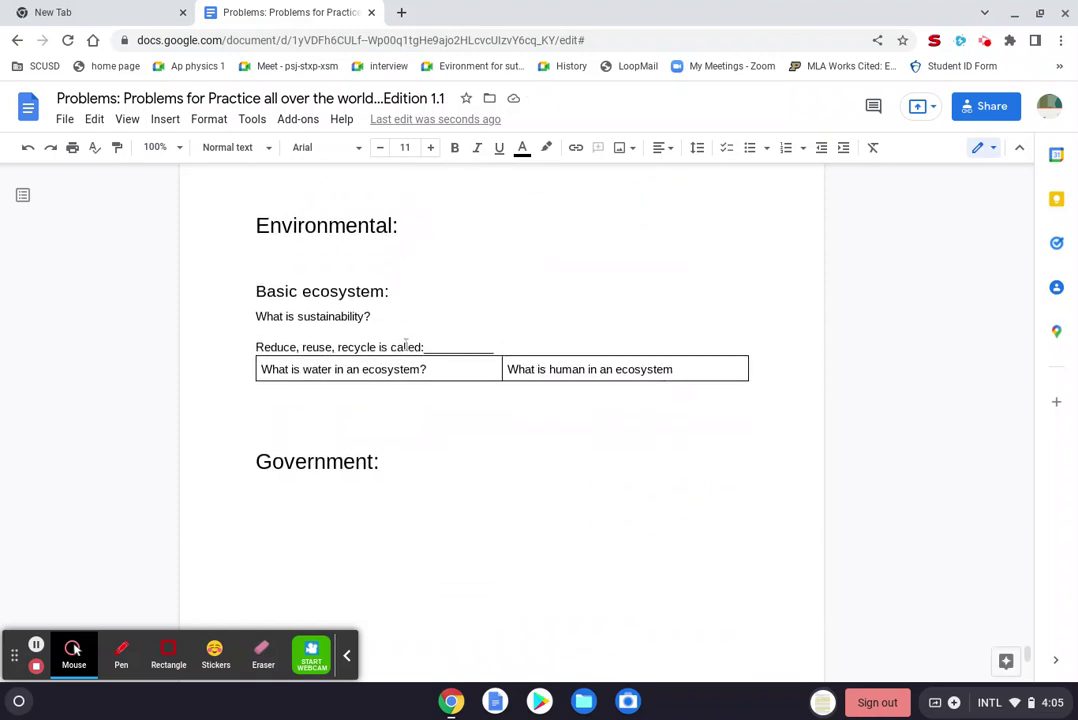
Step: Insert an extra blank line between "What is sustainability?" and the reduce, reuse, recycle question
scroll(404, 344, "up", 1)
left_click(406, 348)
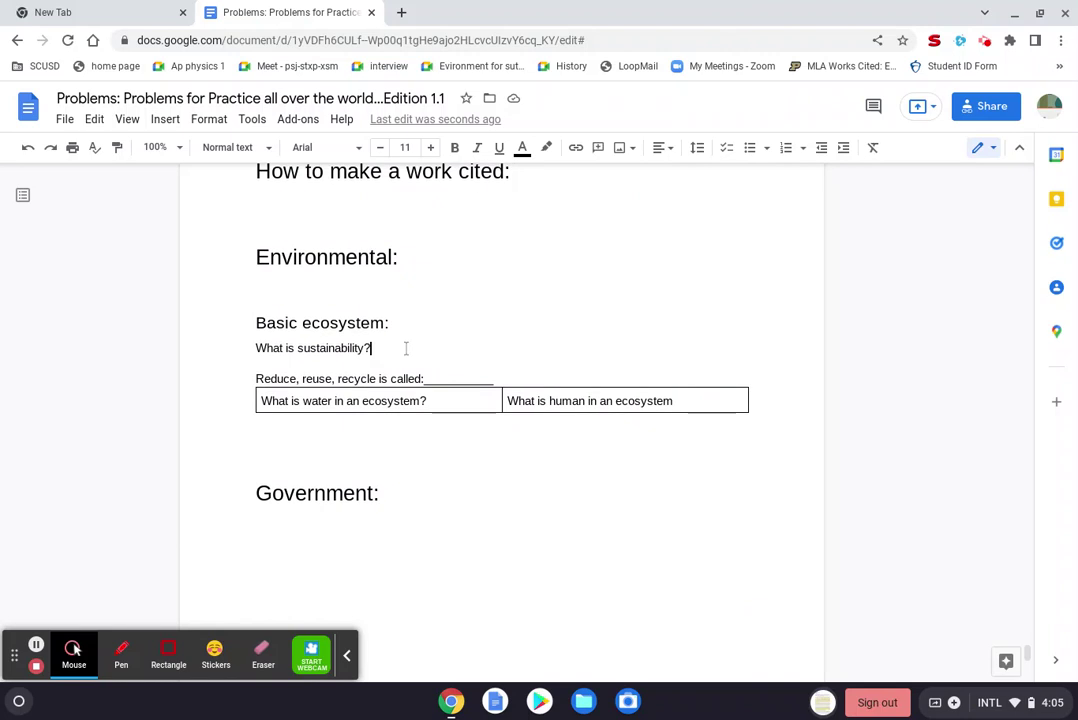
triple_click(457, 373)
left_click(459, 370)
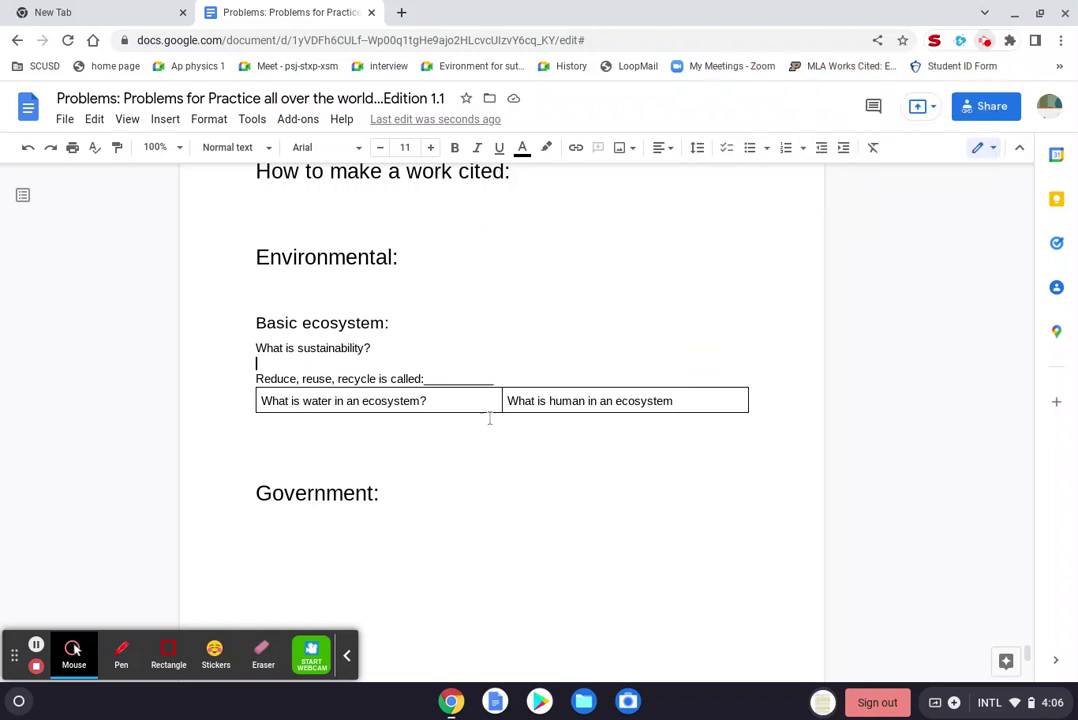
key("Return")
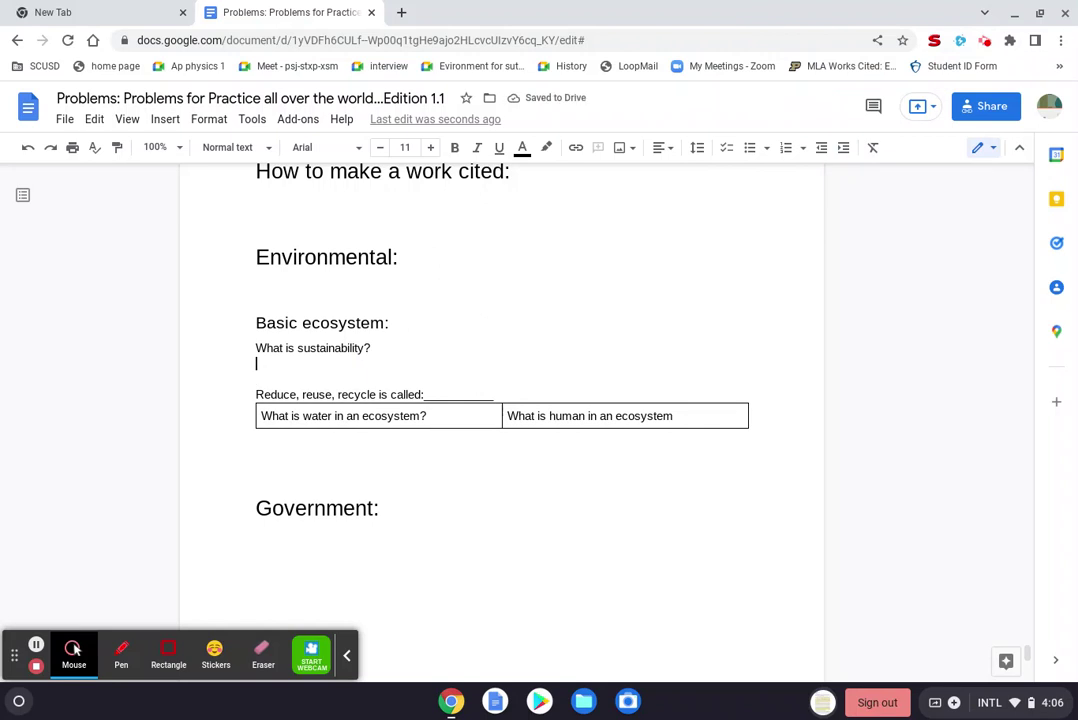
Step: Add empty answer choices a) and b) on separate lines under the water question in the table
left_click(303, 474)
left_click(316, 437)
left_click(446, 413)
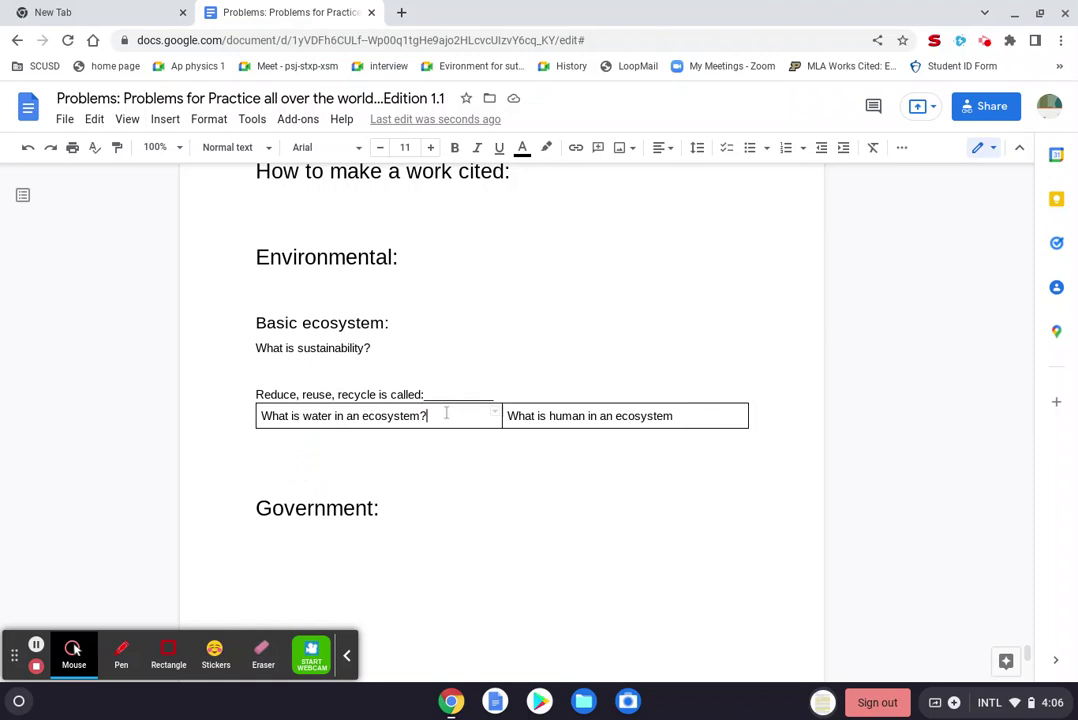
key("Return")
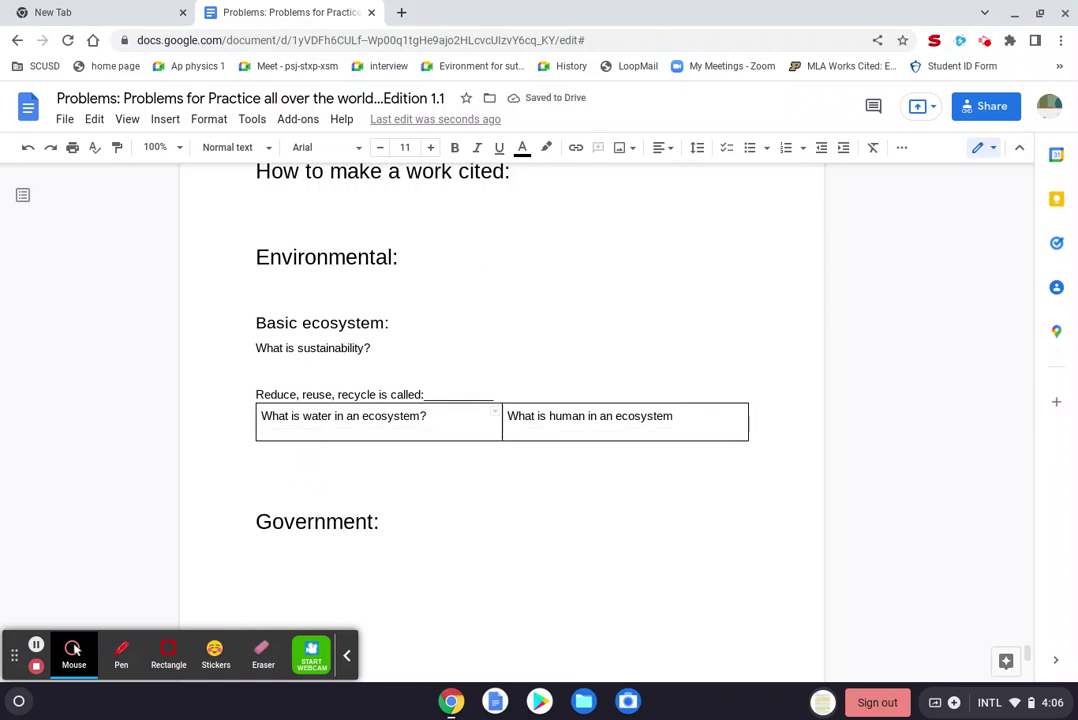
type("a)")
key("Return")
type("b")
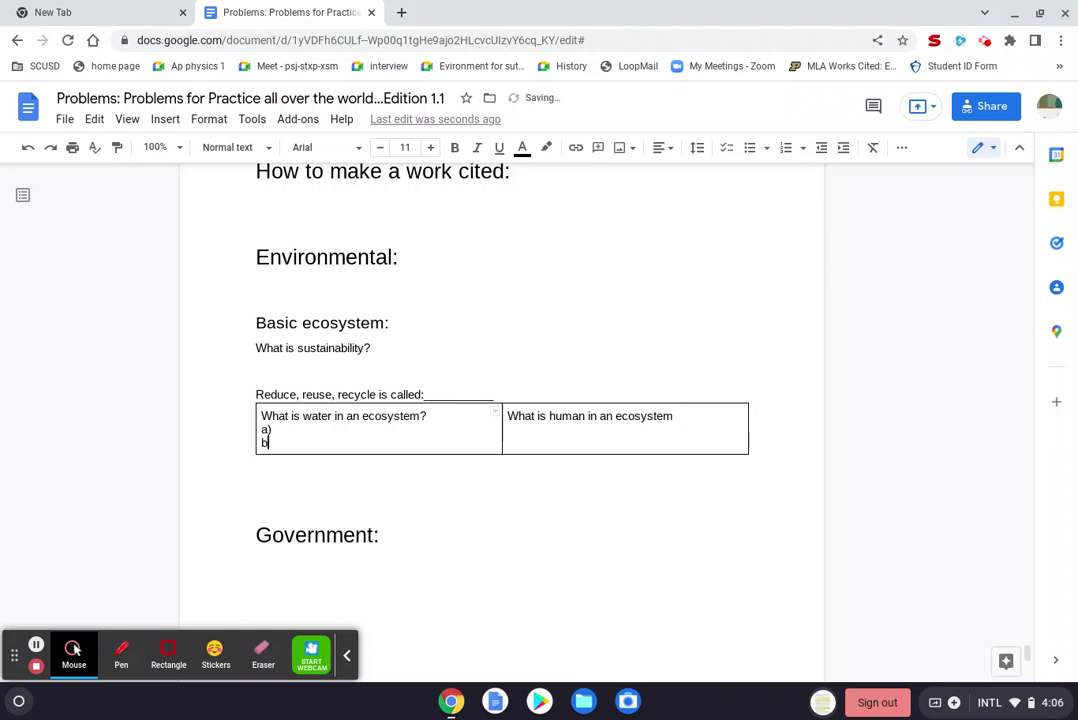
type(")")
Step: End the human question with a question mark and add empty answer choices a) and b) beneath it
left_click(575, 428)
left_click(707, 417)
type("?")
key("Return")
type("a)")
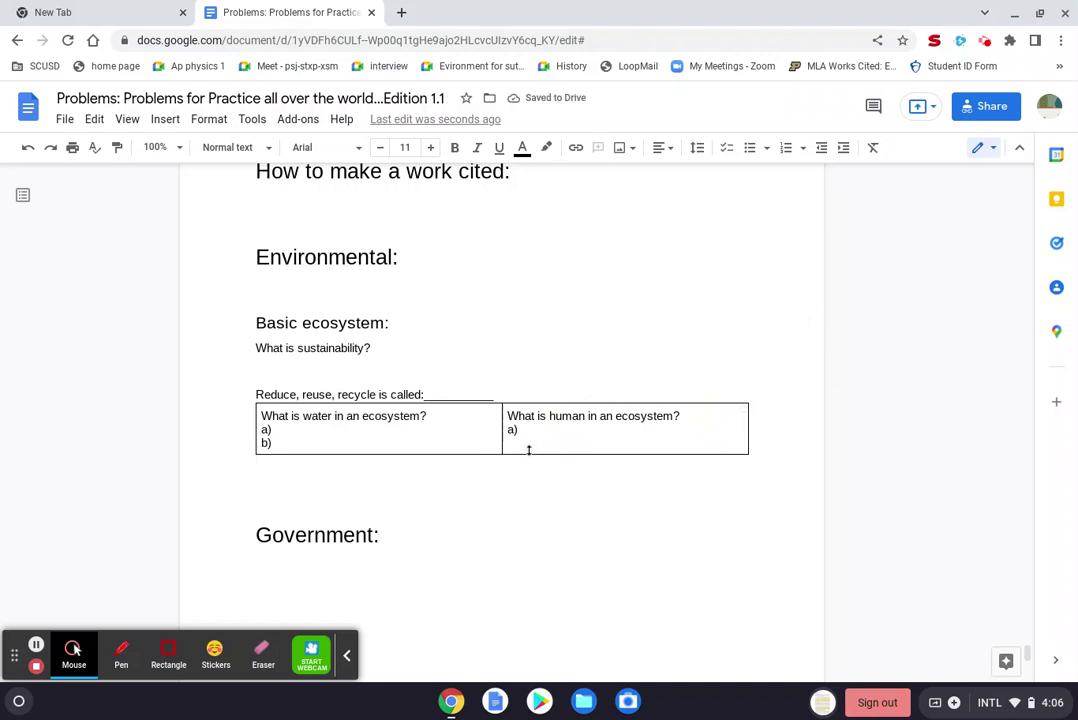
key("Return")
type("b)")
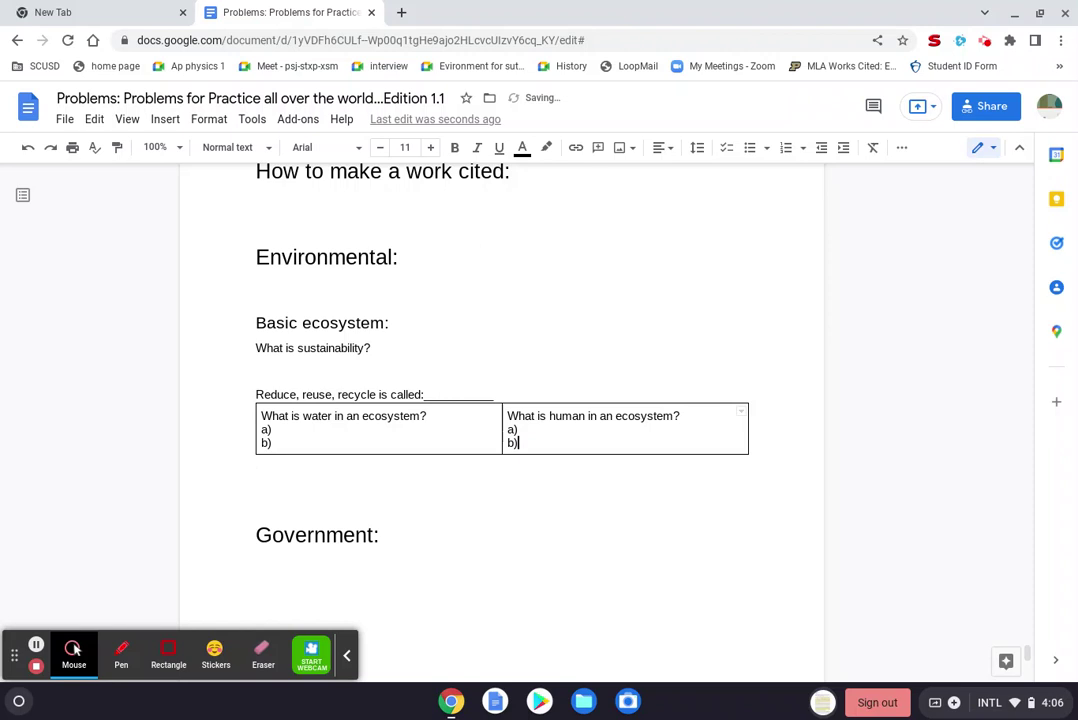
Step: Fill in choice a) of the water question with "Biotic"
left_click(290, 428)
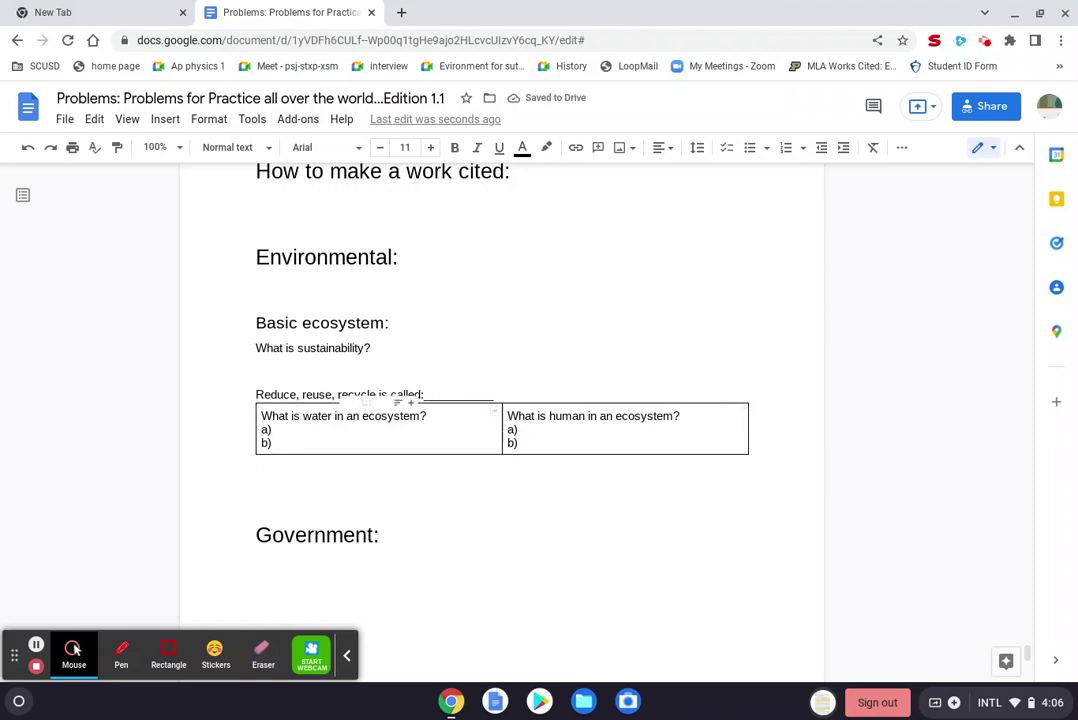
type("Bi")
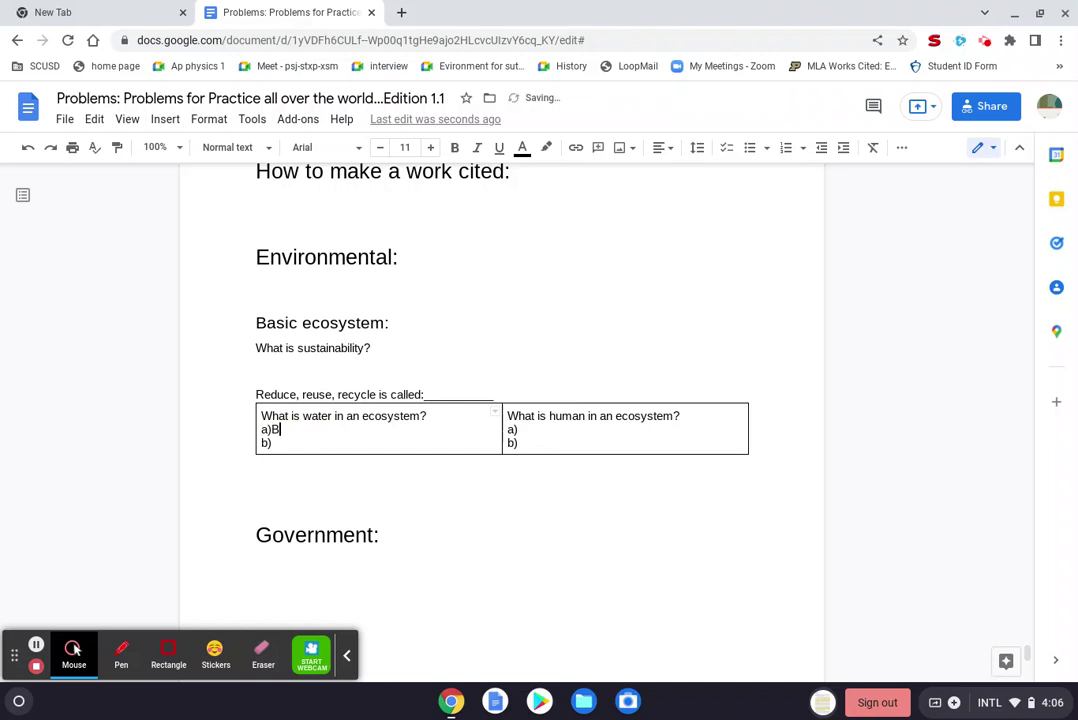
type("o")
key("BackSpace")
key("BackSpace")
key("BackSpace")
type("Biotic")
Step: Fill in the human question's choices with "abiotic" for a) and "Biotic" for b)
left_click(534, 441)
type("Biotic")
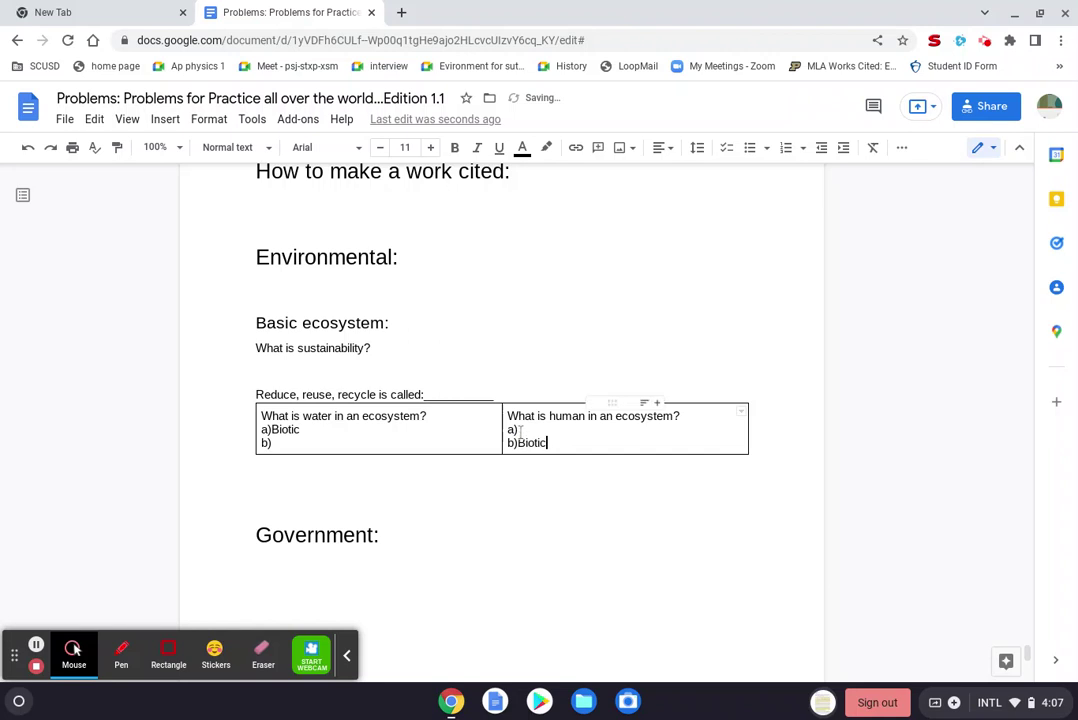
left_click(521, 430)
type("abiotic")
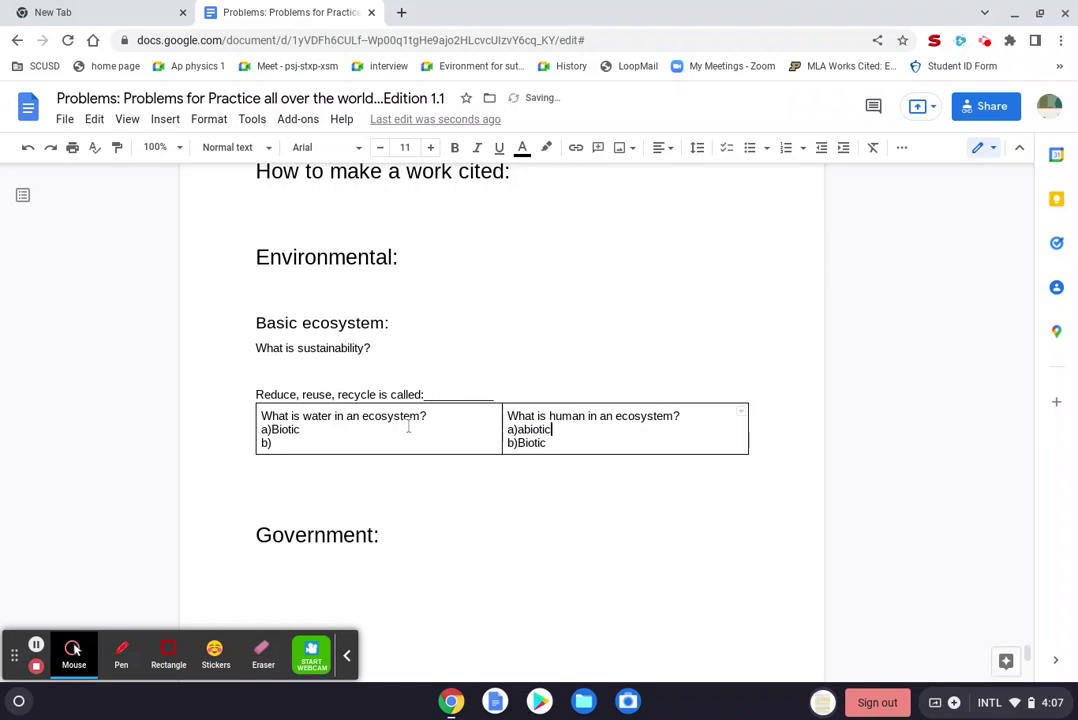
Step: Fill in choice b) of the water question with "abiotic"
left_click(411, 442)
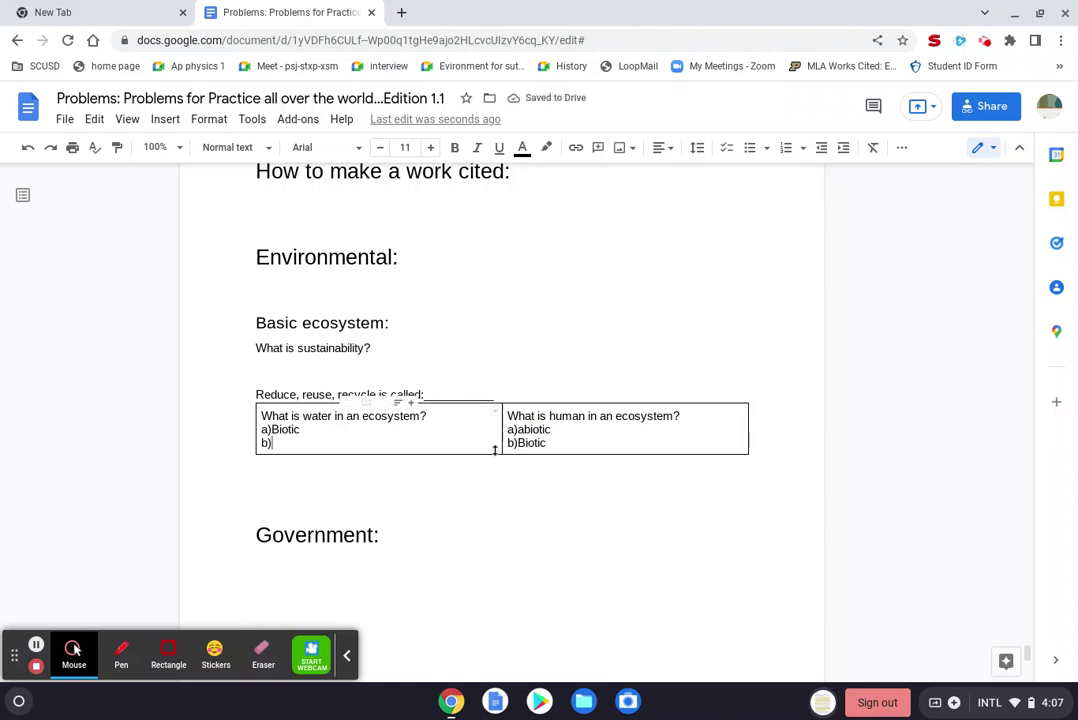
type("ab")
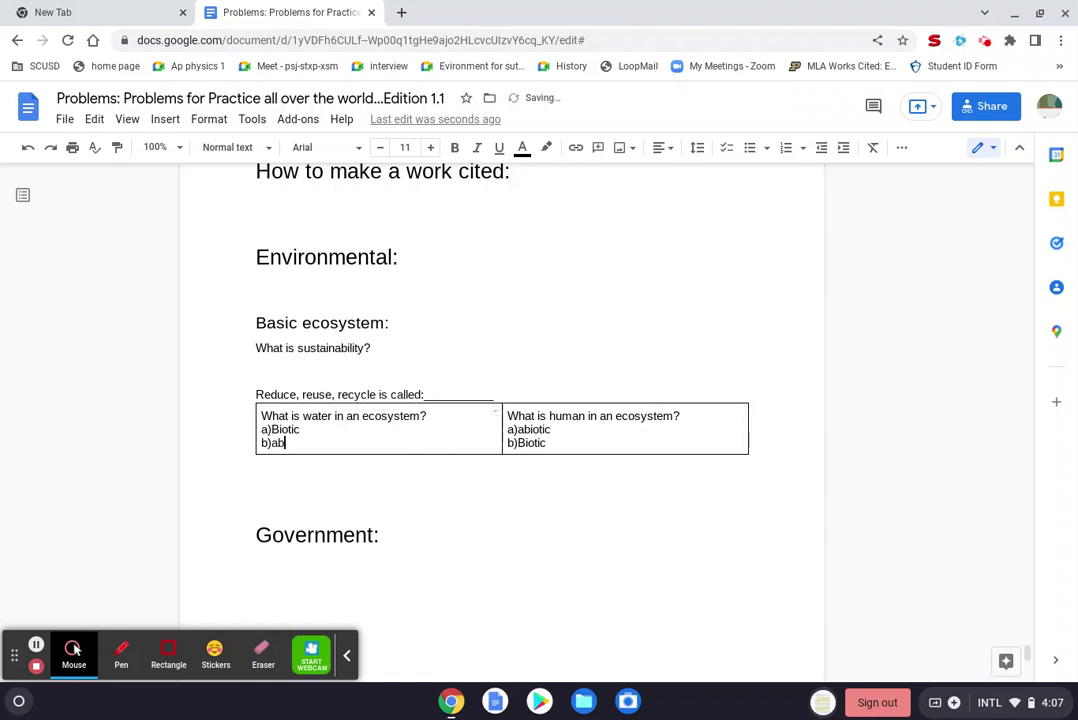
type("iotic")
Step: Add two empty answer choices, "A )" and "B )", on separate lines beneath the sustainability question
left_click(266, 362)
type("ab")
key("BackSpace")
key("Return")
type("b )")
key("Up")
key("Home")
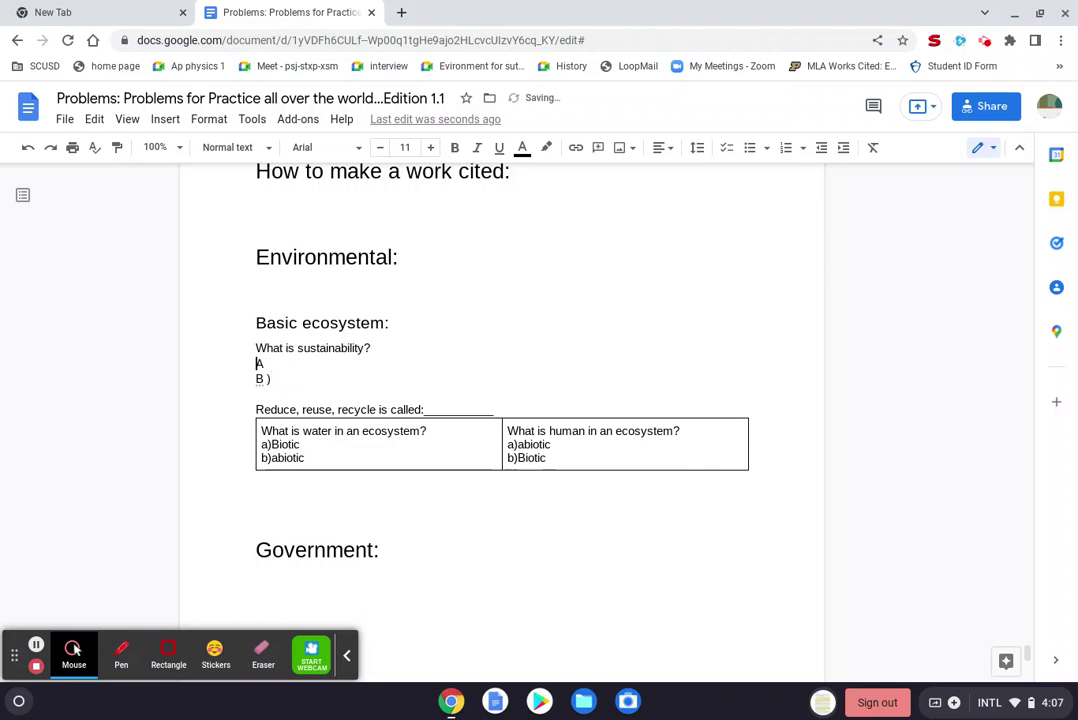
type(")")
left_click(423, 373)
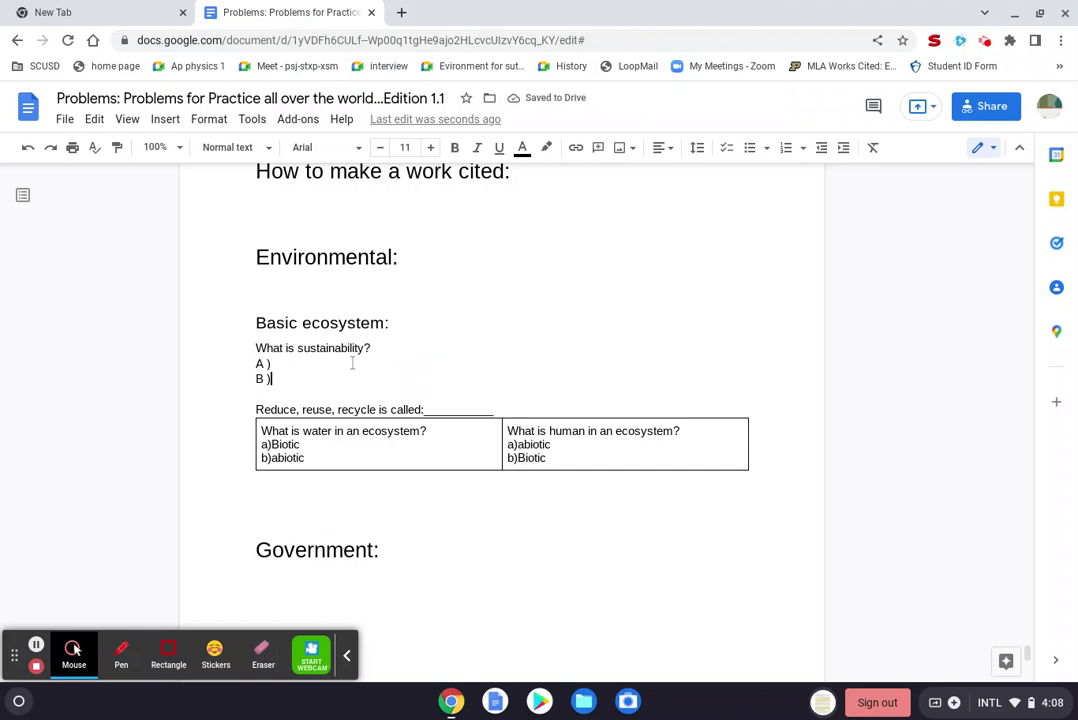
Step: Move choices A ) and B ) up onto the sustainability question's line, spaced apart, and remove the blank line below
left_click(338, 361)
key("Left")
key("Left")
key("Left")
key("BackSpace")
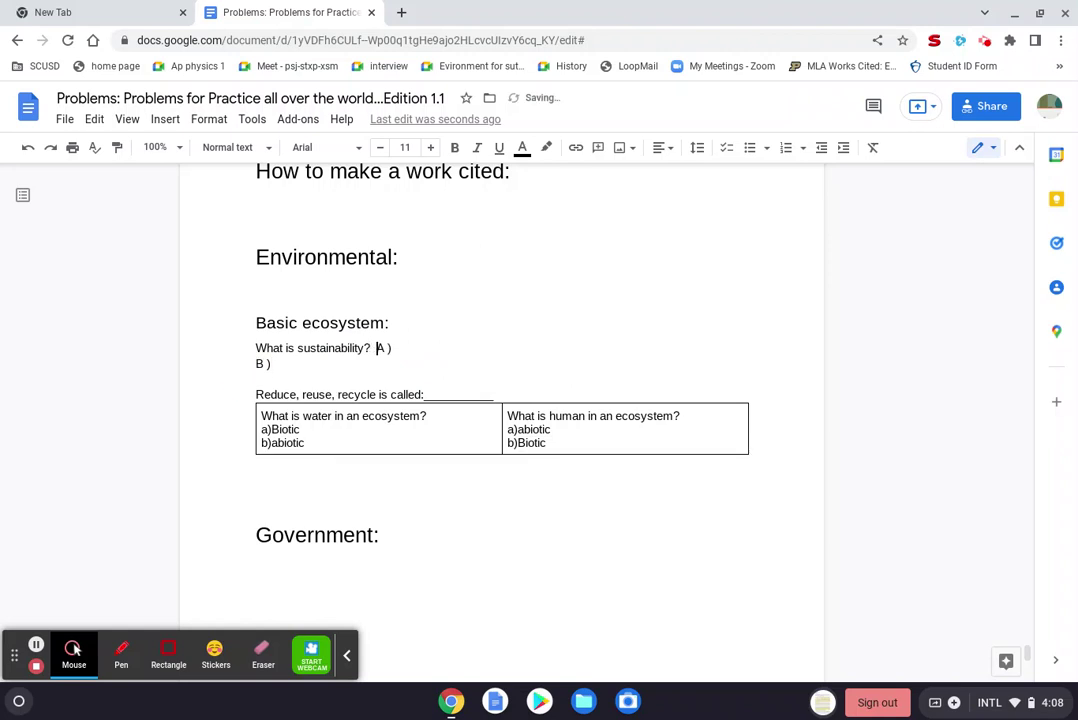
key("Down")
key("Down")
key("BackSpace")
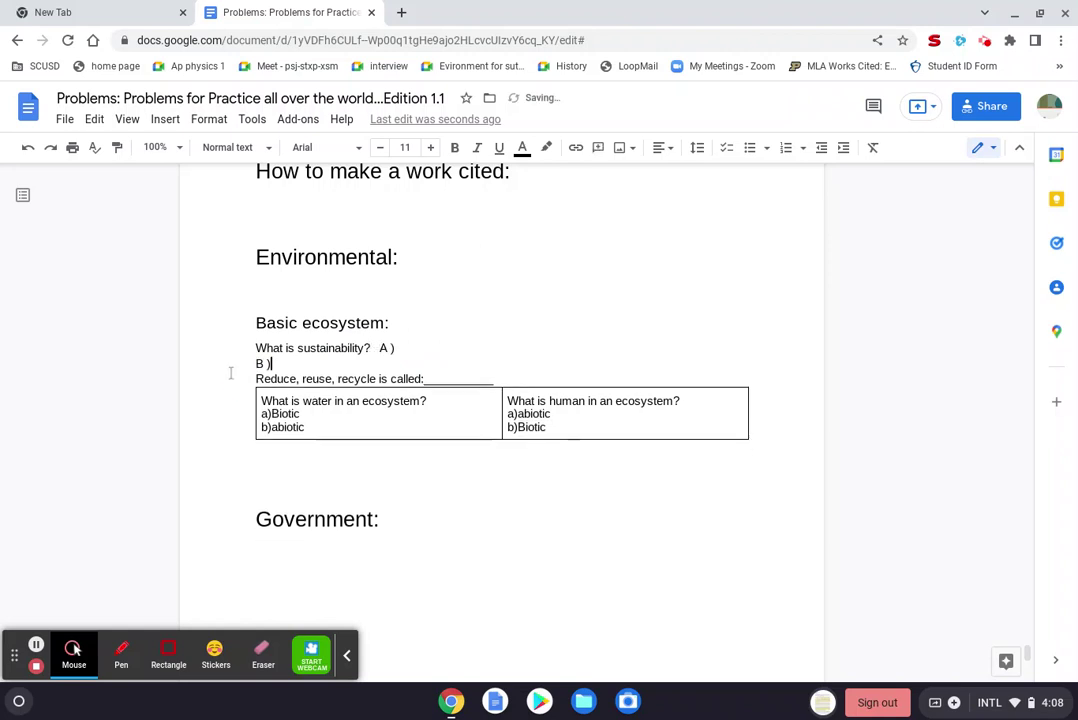
key("Left")
key("Left")
key("Left")
key("BackSpace")
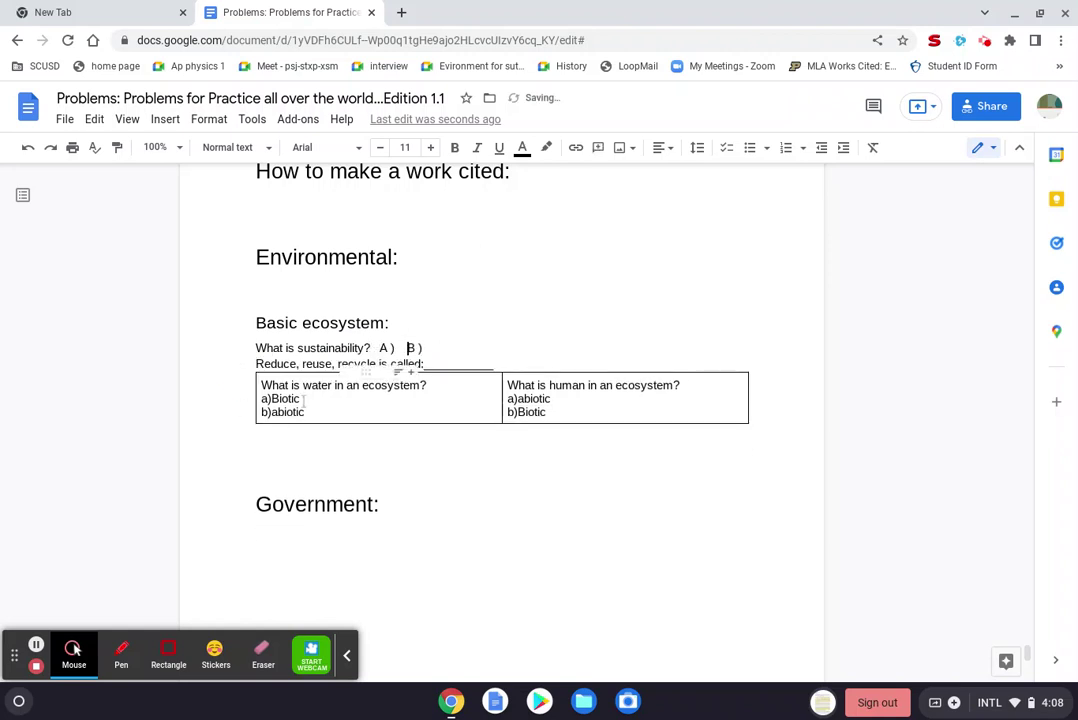
left_click(400, 348)
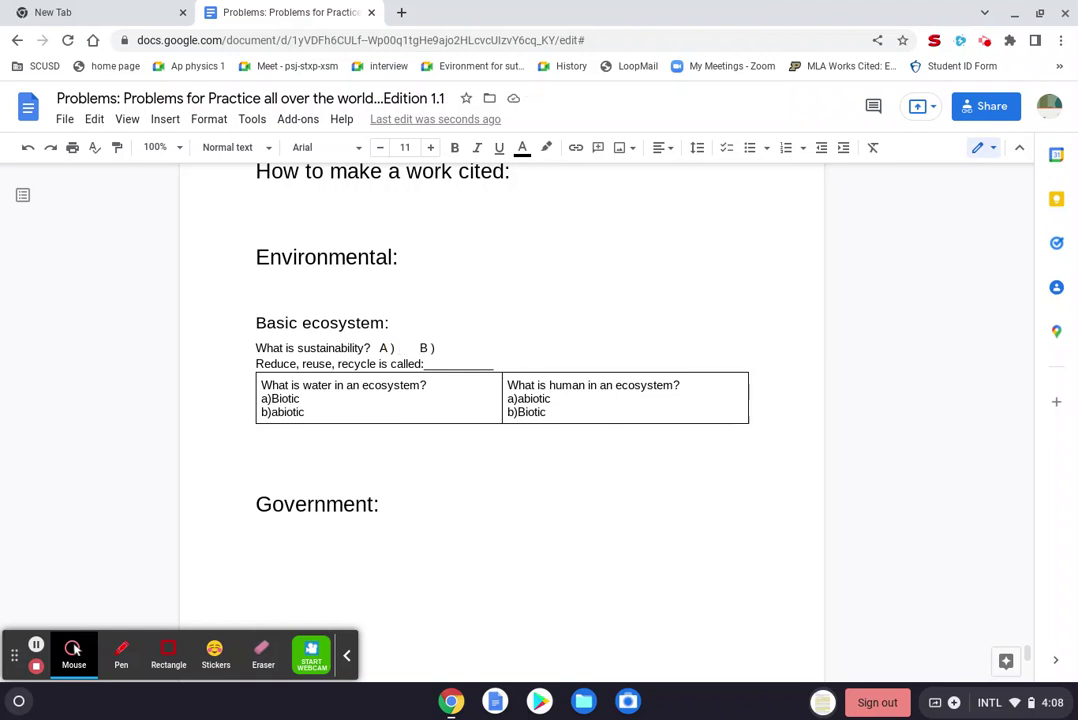
Step: Try to reword the opening of the sustainability question from "What is" to "Which"
left_click(285, 349)
key("BackSpace")
key("BackSpace")
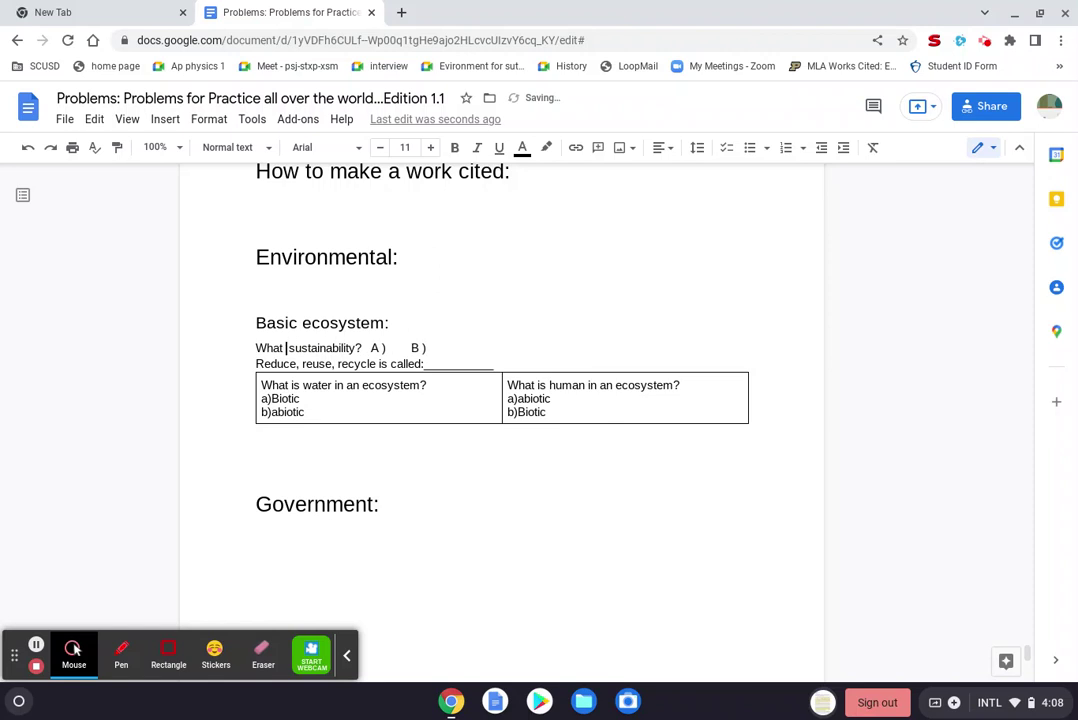
type("Which")
key("BackSpace")
key("BackSpace")
key("BackSpace")
double_click(266, 347)
key("Delete")
Step: Delete the whole sustainability question line and add two blank lines above the "Reduce, reuse, recycle" line
triple_click(275, 347)
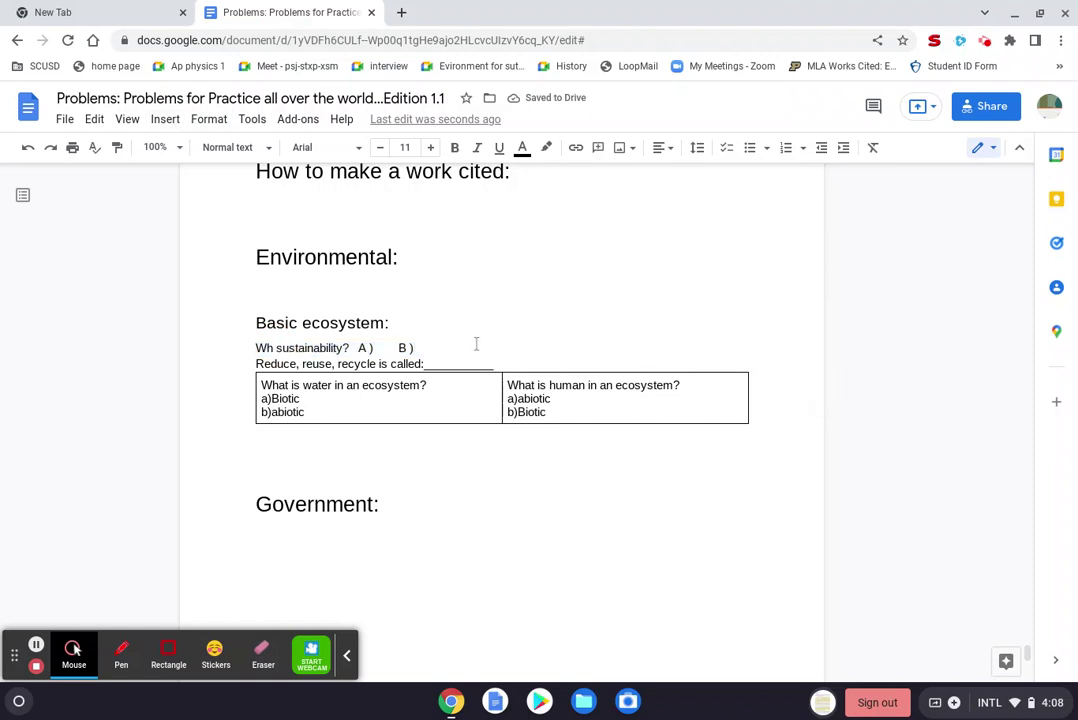
key("Delete")
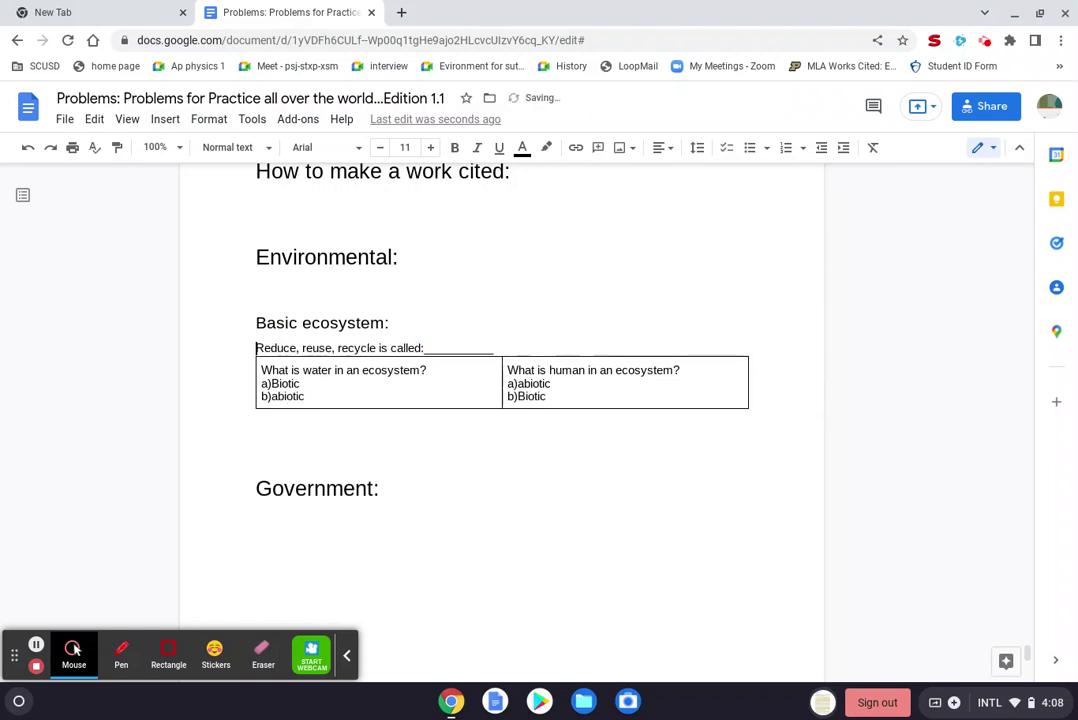
key("Return")
key("Return")
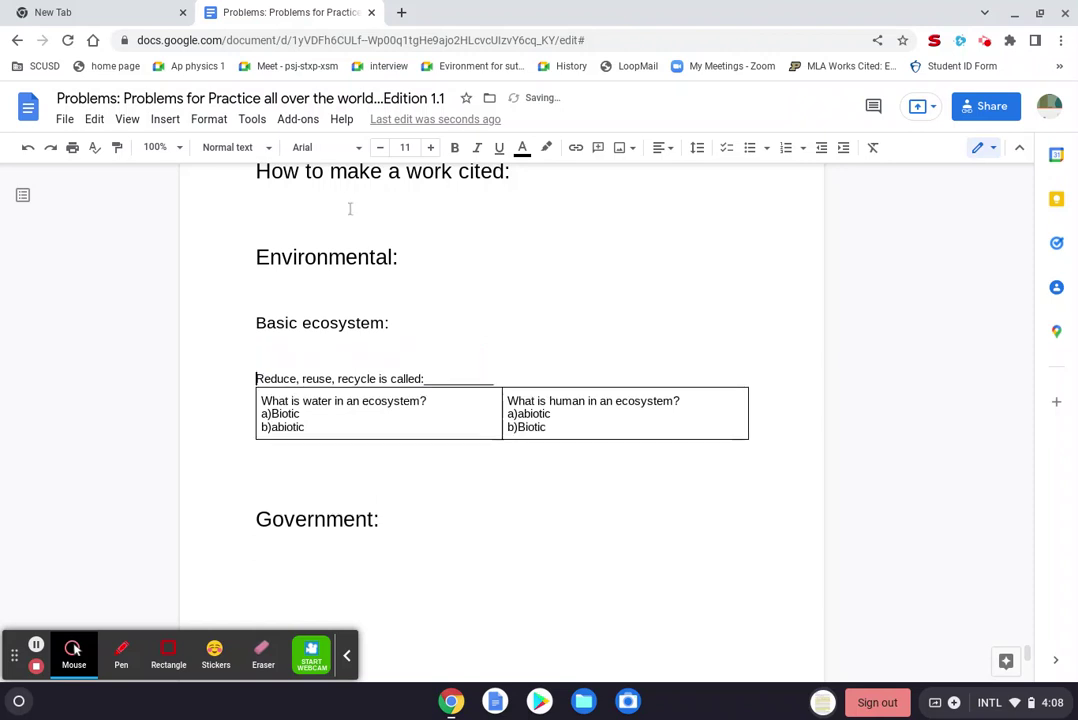
left_click(274, 362)
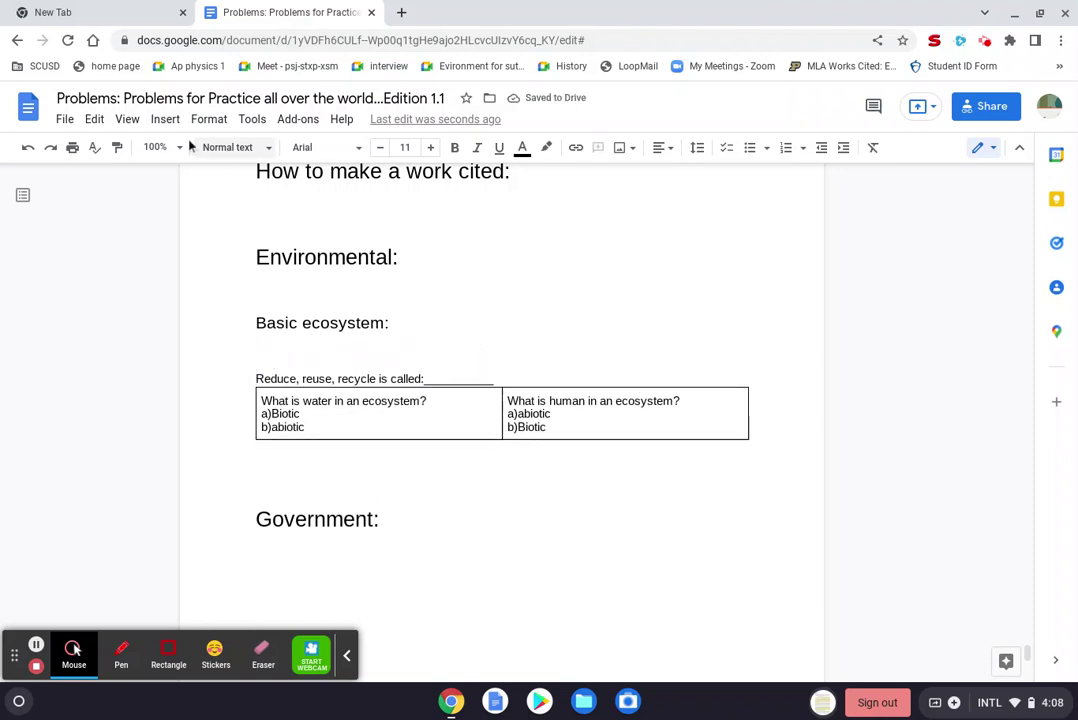
Step: Insert a 3 x 3 table under the Basic ecosystem heading and remove the extra blank line above it
left_click(165, 119)
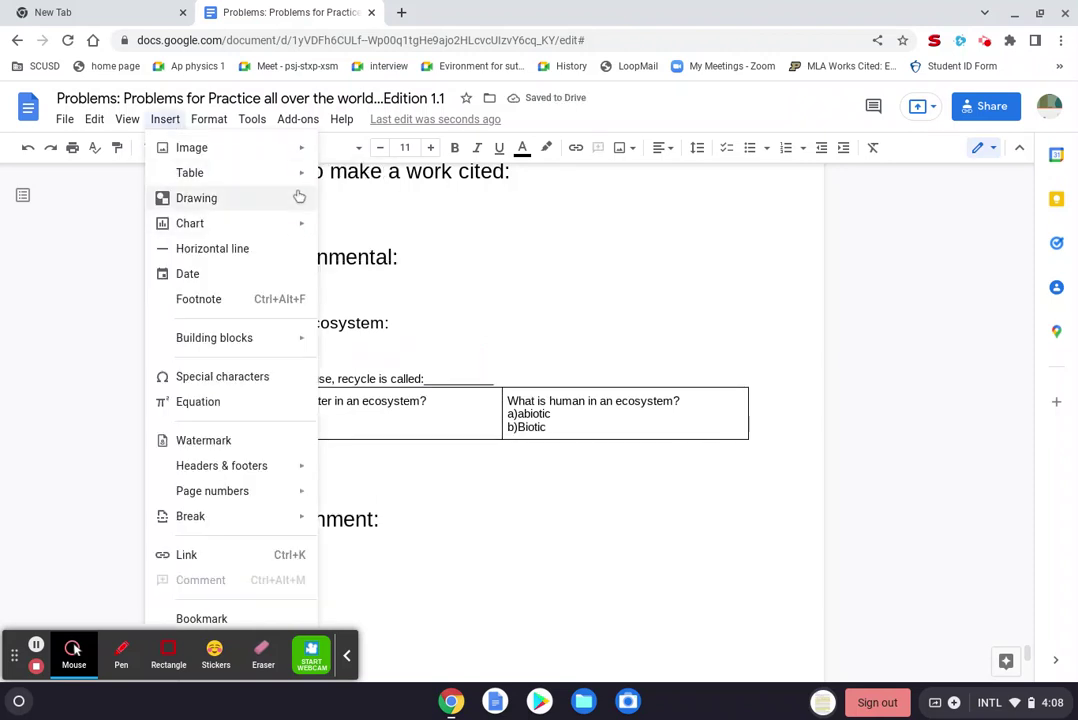
mouse_move(265, 173)
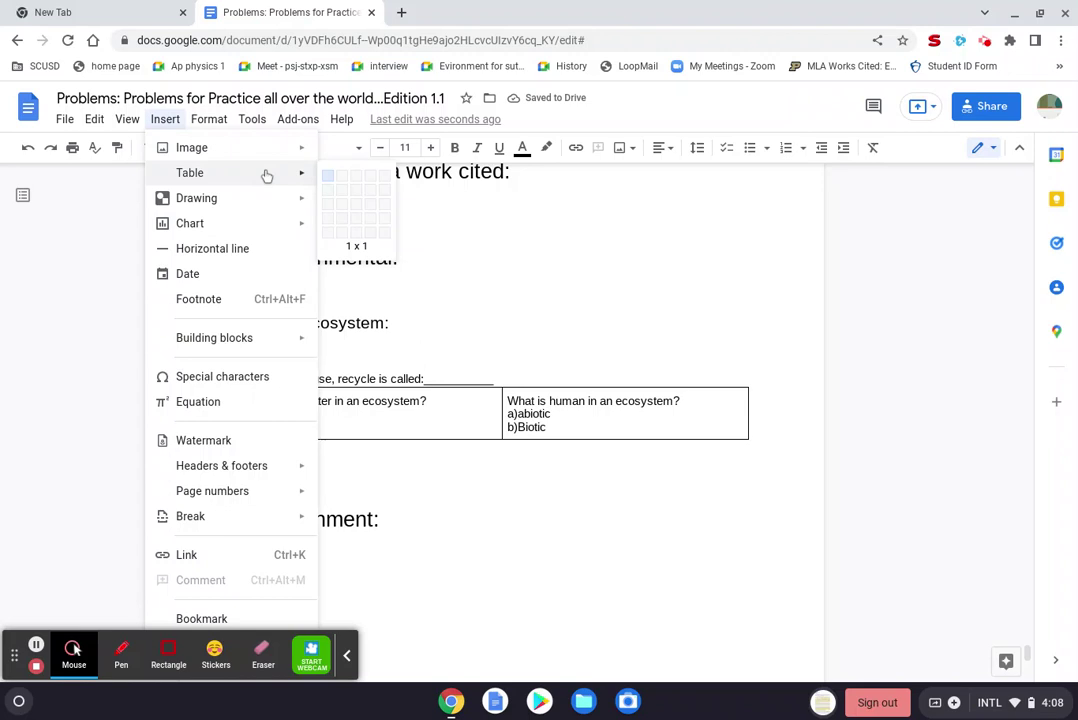
left_click(356, 204)
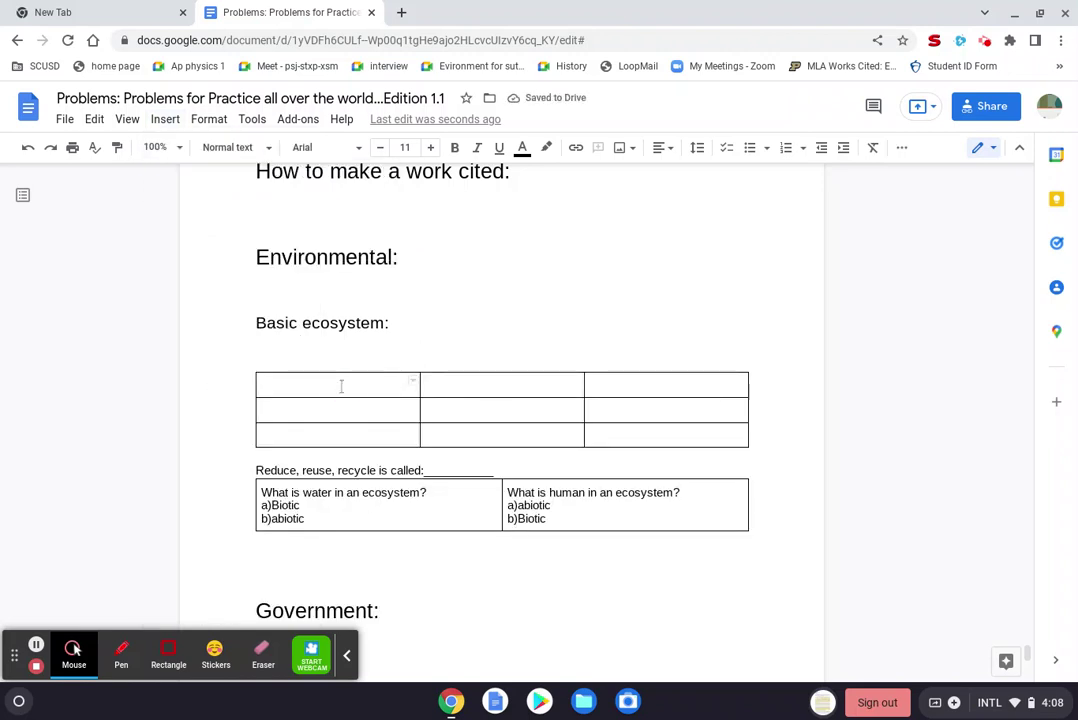
left_click(307, 361)
type("The")
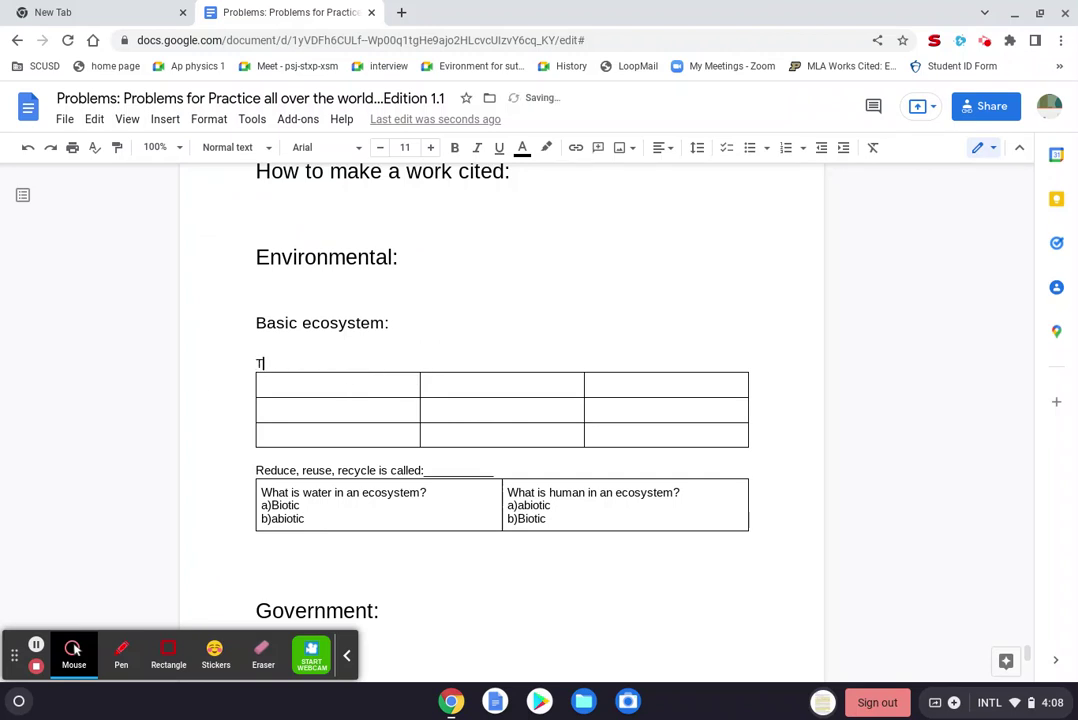
key("BackSpace")
key("BackSpace")
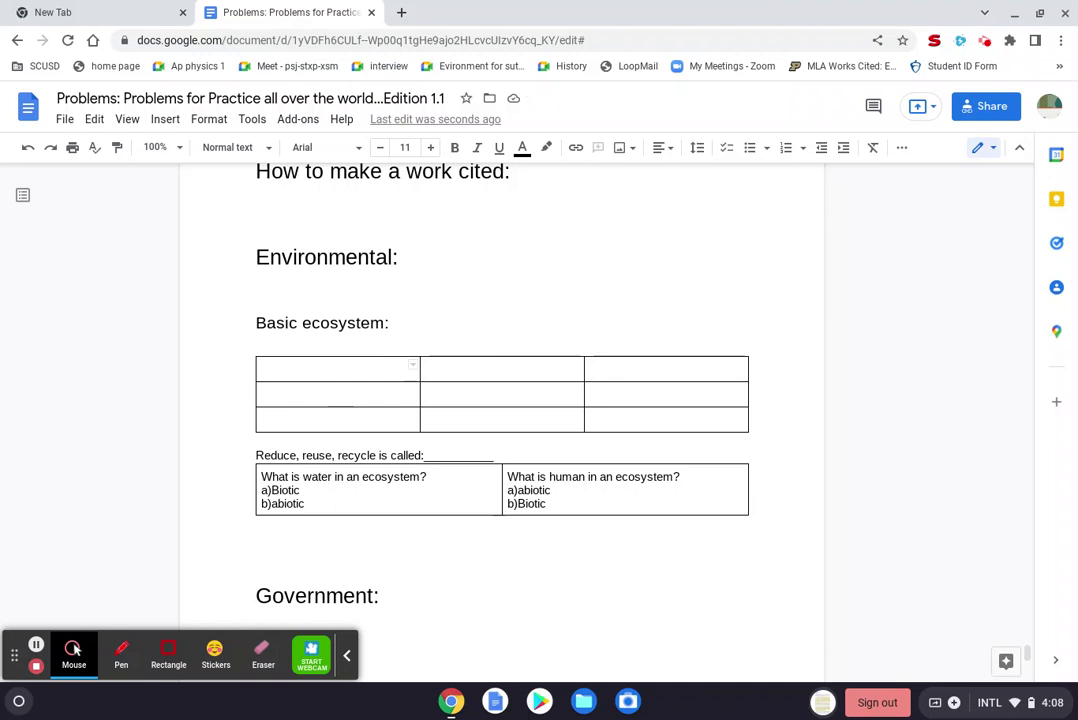
Step: Enter the question "All of these are Principles of sustainability?" in the new table's first cell
type("All ")
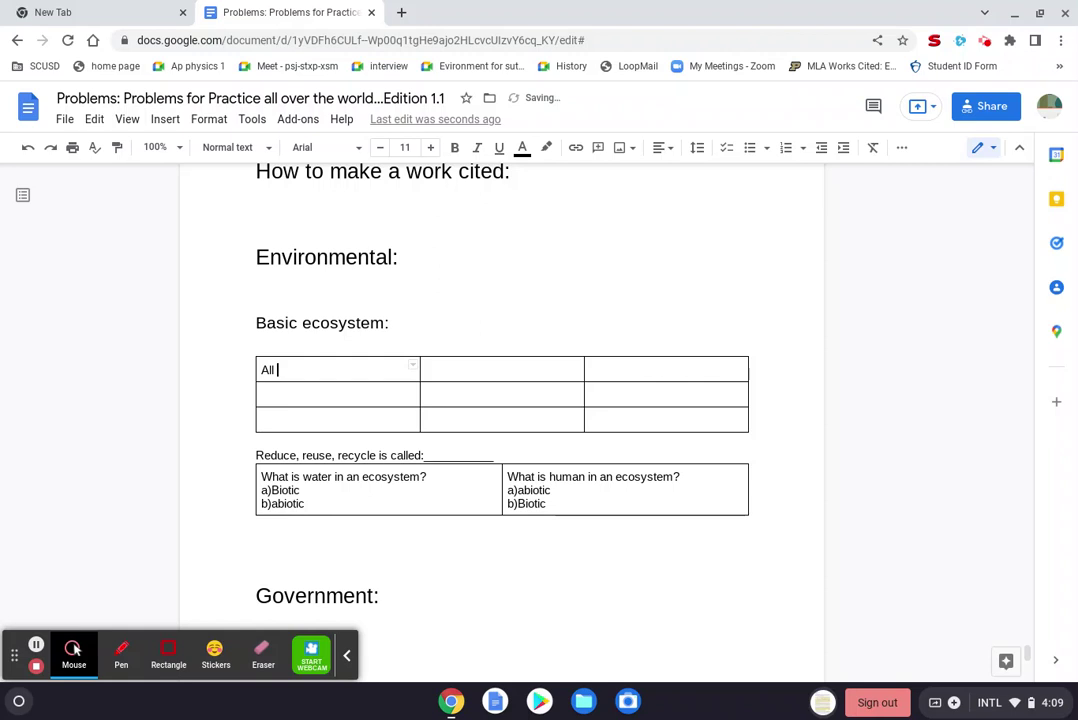
type("of these are")
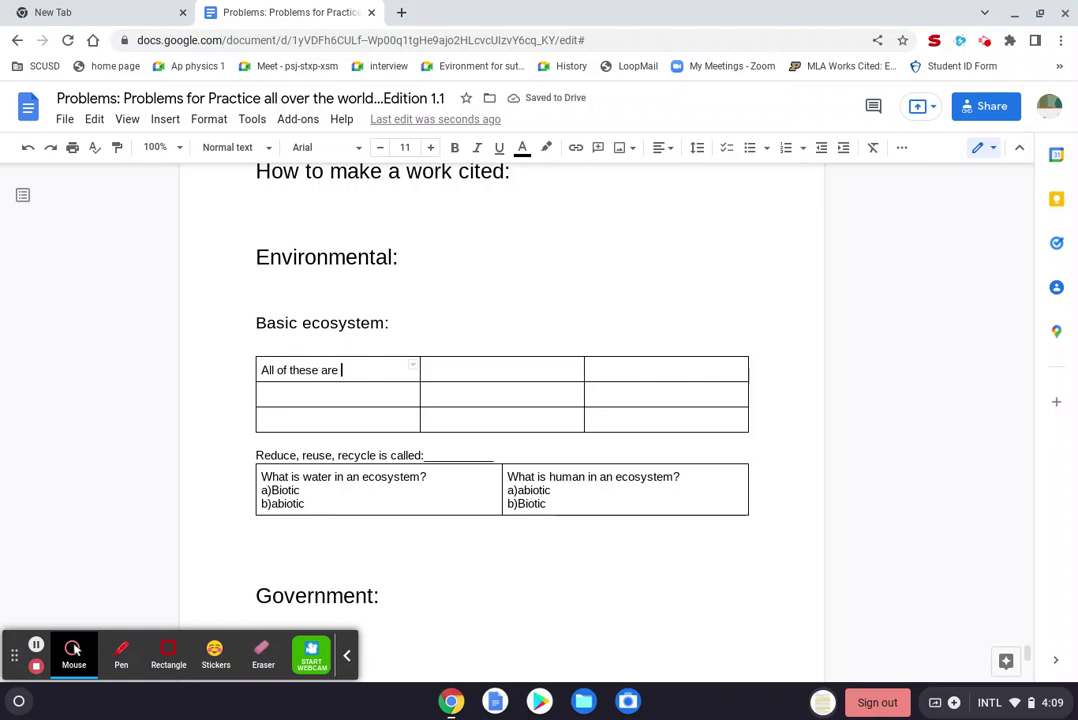
type("Principles of sustainabi")
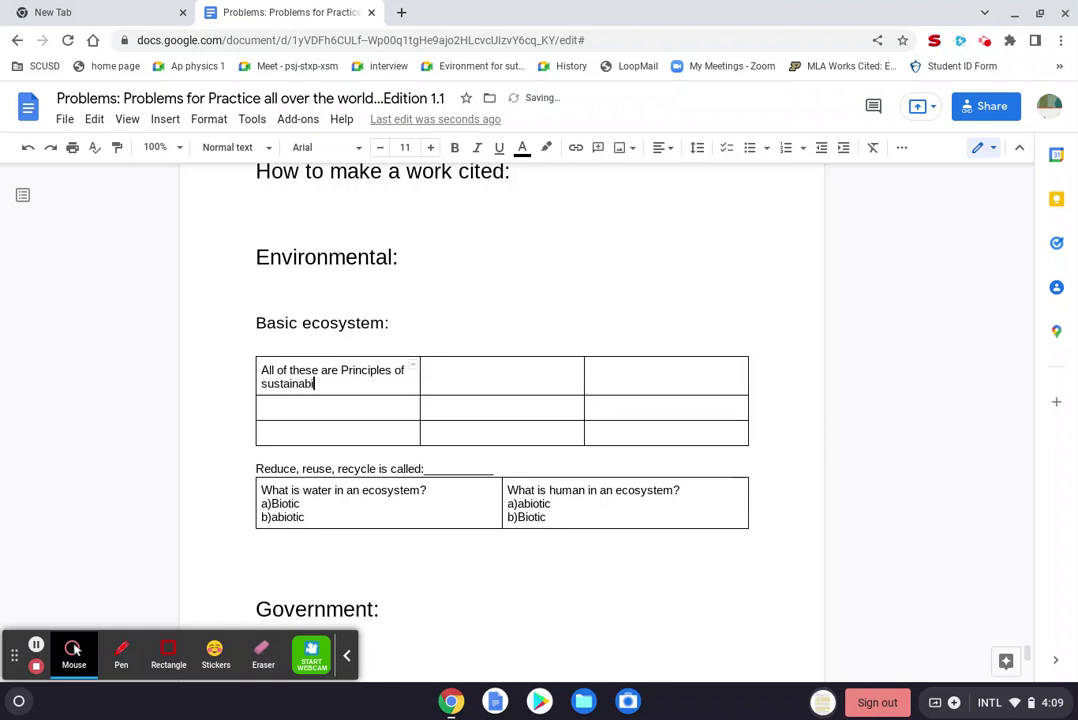
type("lity?")
key("Return")
key("Return")
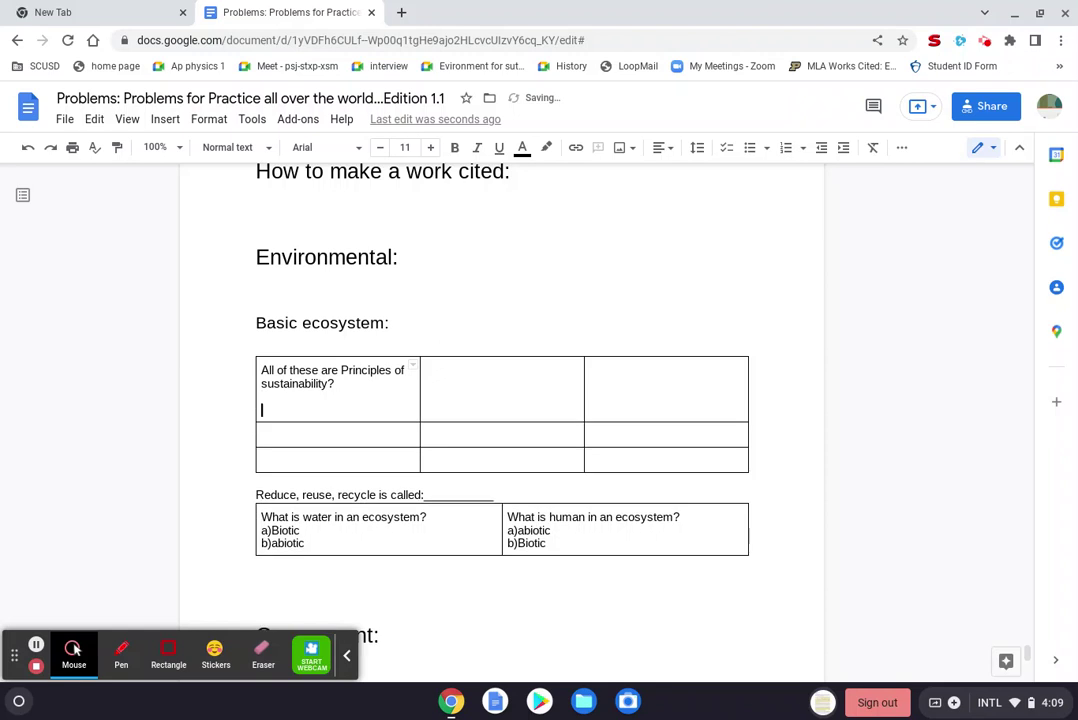
Step: Add an empty choice a) beneath the principles question and insert "except one" before its question mark
key("BackSpace")
type("a)")
key("Return")
type("a")
key("BackSpace")
key("BackSpace")
left_click(329, 384)
type("ex")
type("cept one")
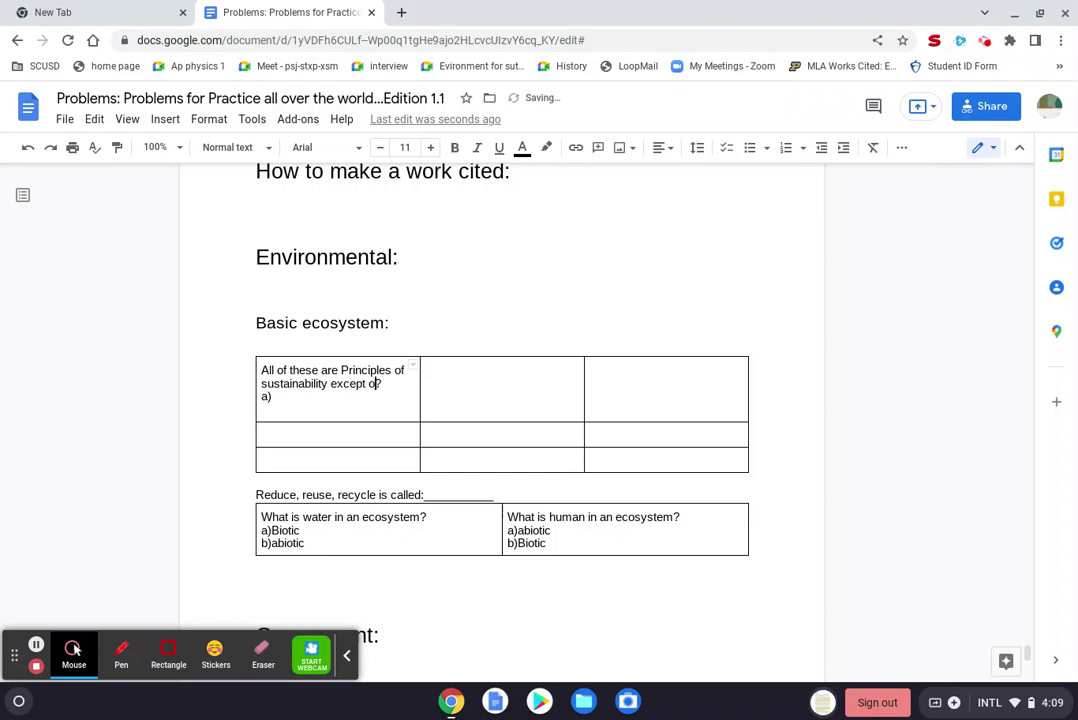
Step: Add empty answer choices b), c) and d) under the principles question, all with lowercase letters
left_click(280, 410)
type("b)")
key("Down")
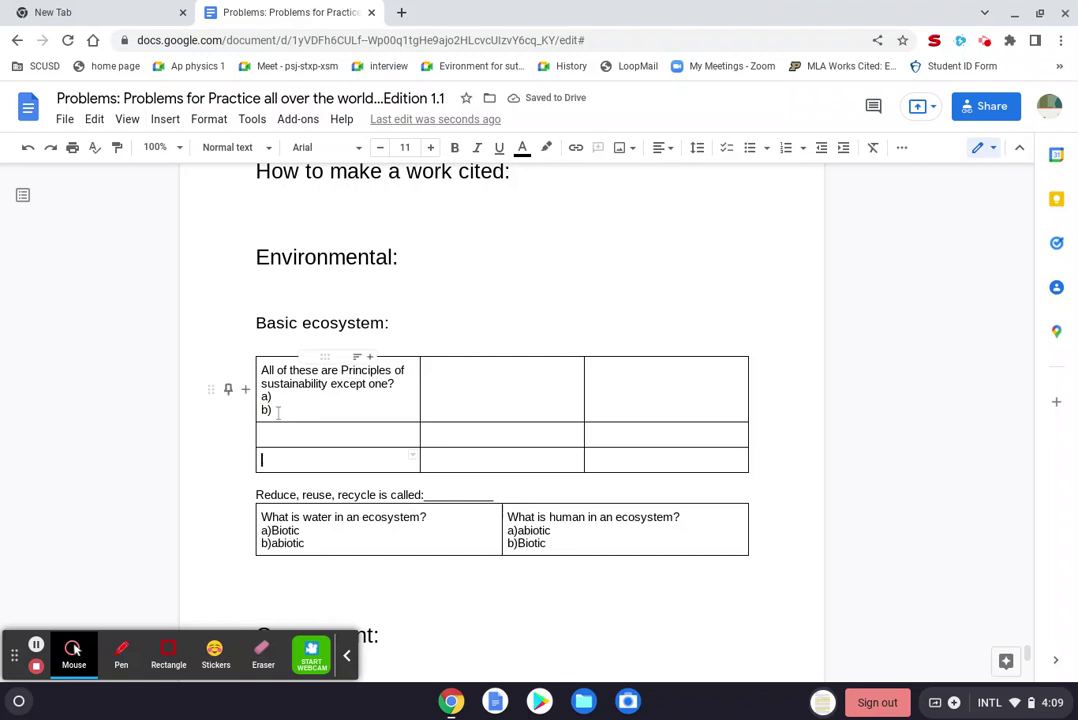
left_click(274, 410)
key("Return")
type("C")
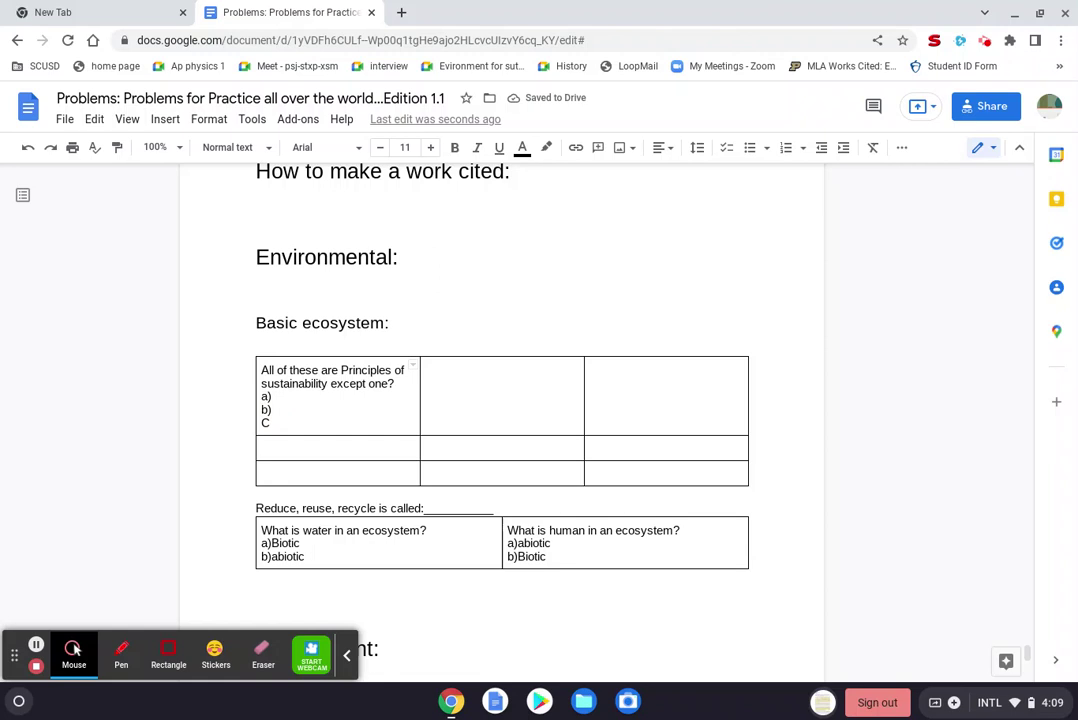
type(")")
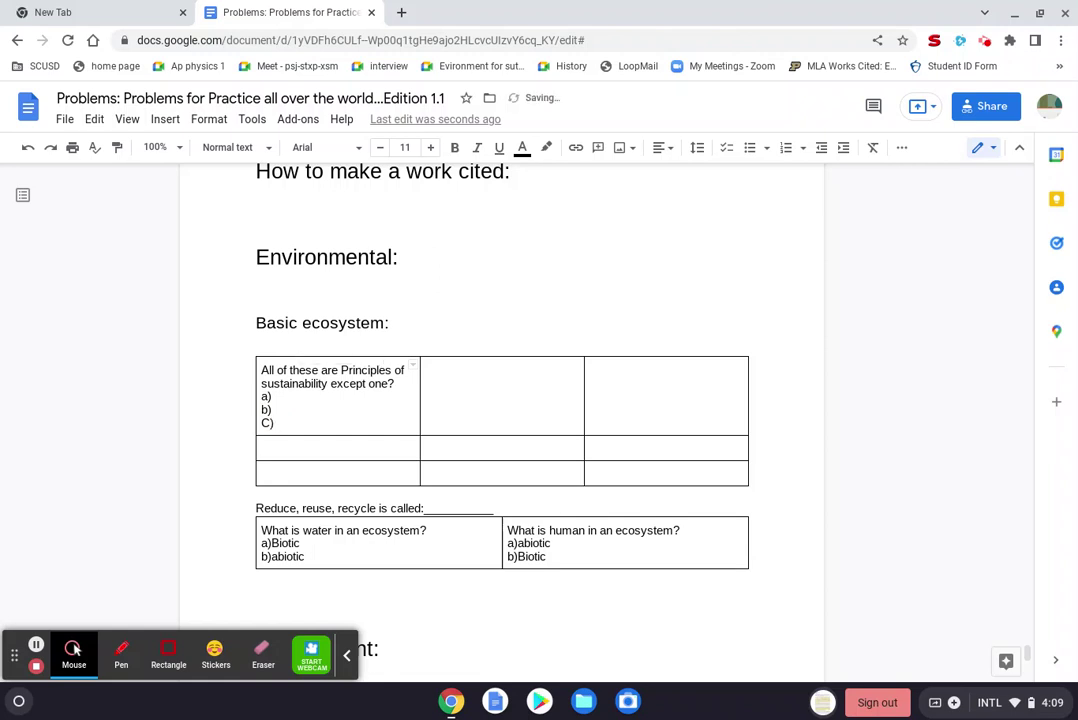
key("Return")
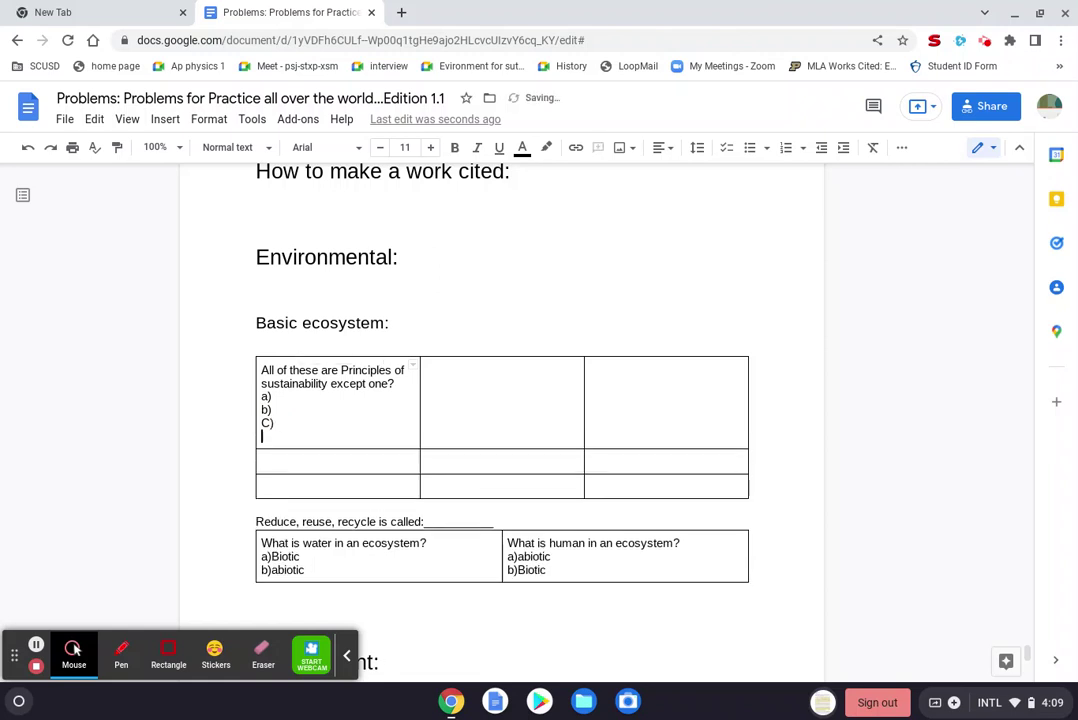
type("d)")
key("Up")
key("BackSpace")
key("BackSpace")
type("c")
Step: Fill in the principles question's choices with "a=F/m" for a) and "Solar energy" for b)
left_click(281, 396)
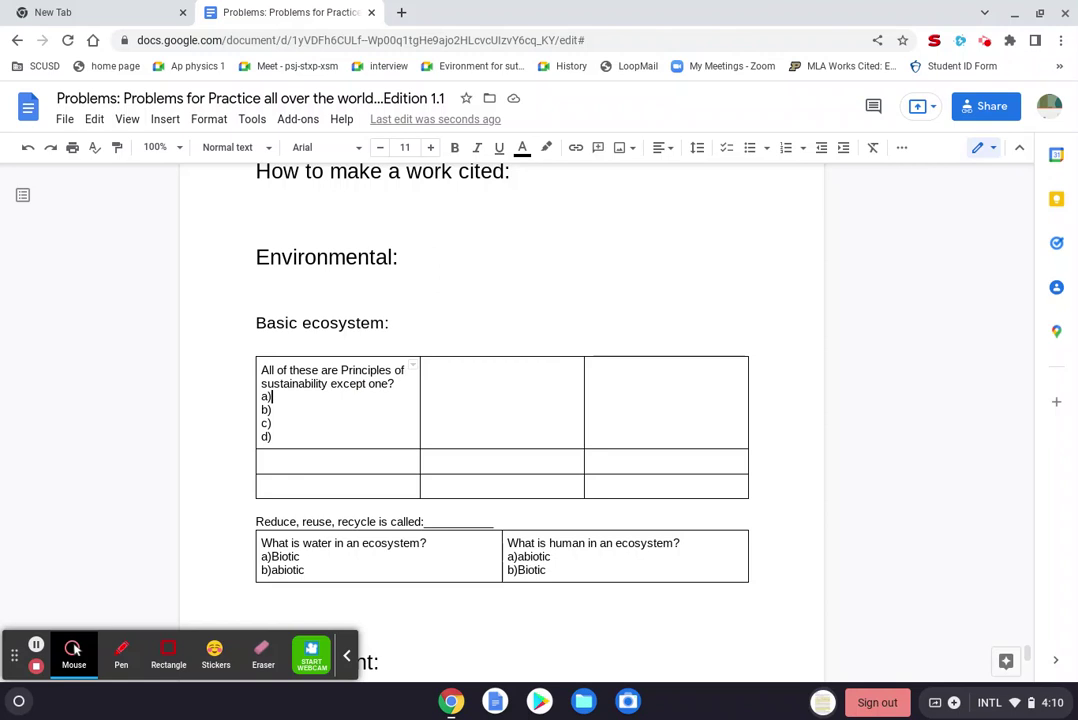
type("a=F/m")
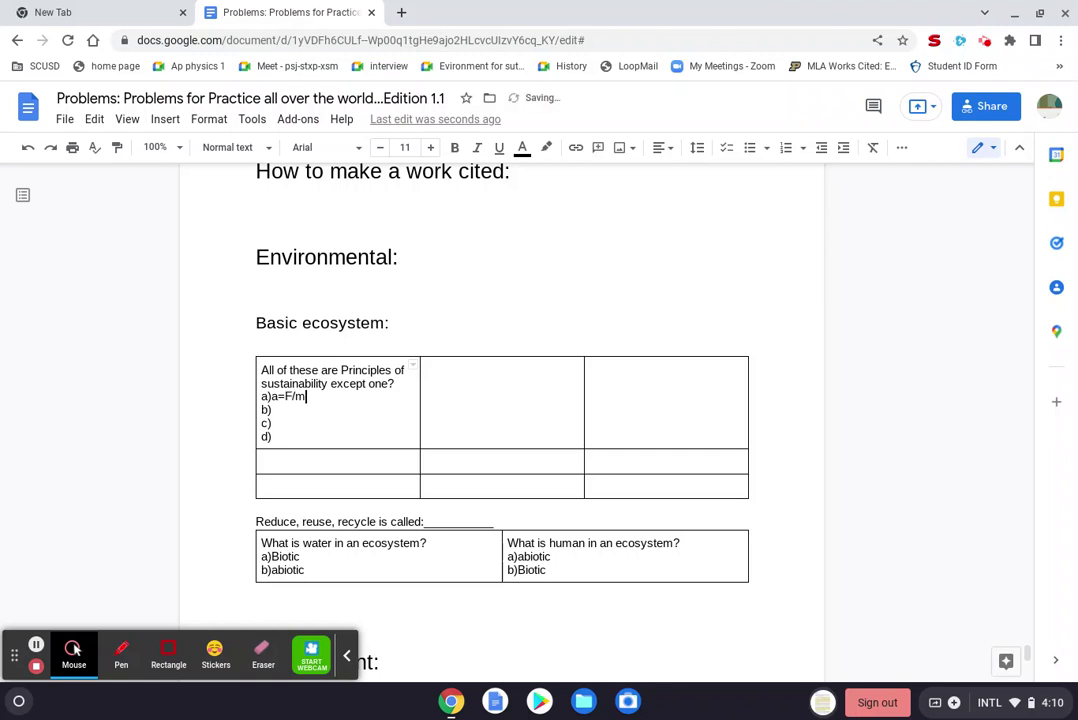
left_click(323, 410)
type("Solar eng")
type("ery")
key("BackSpace")
key("BackSpace")
key("BackSpace")
key("BackSpace")
key("BackSpace")
type("nergy")
Step: Fill in the principles question's choices with "Biodiversity" for c) and "Chemical cycles" for d)
left_click(286, 423)
type("Biodiversi")
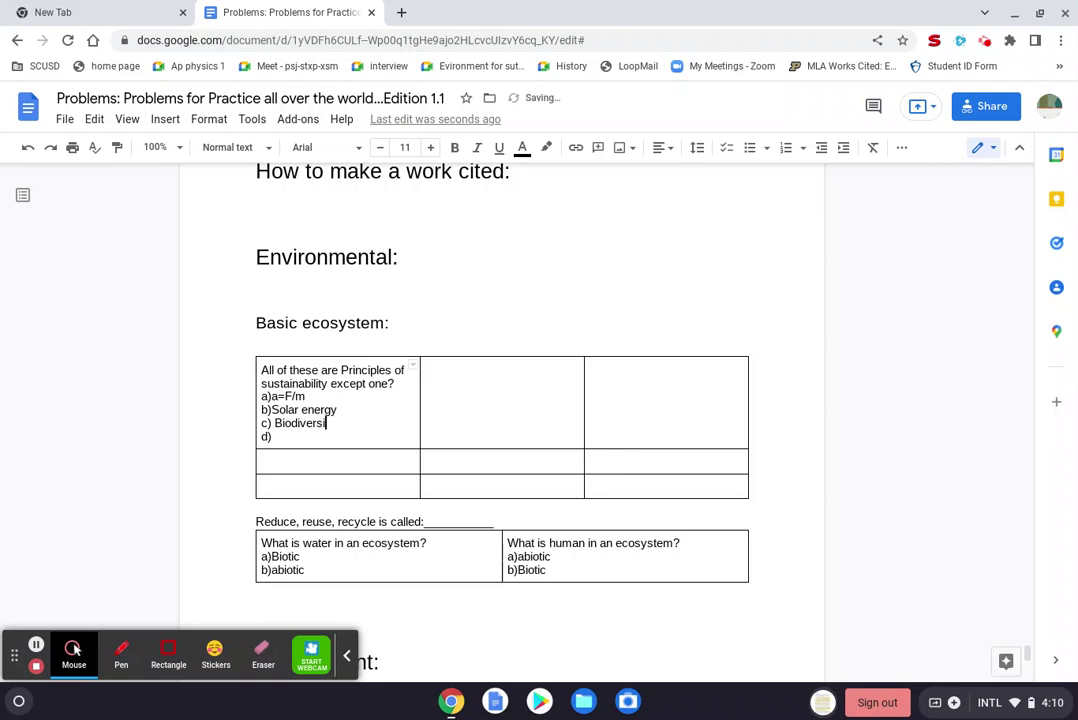
type("ty")
left_click(280, 436)
type("Chemical cycles")
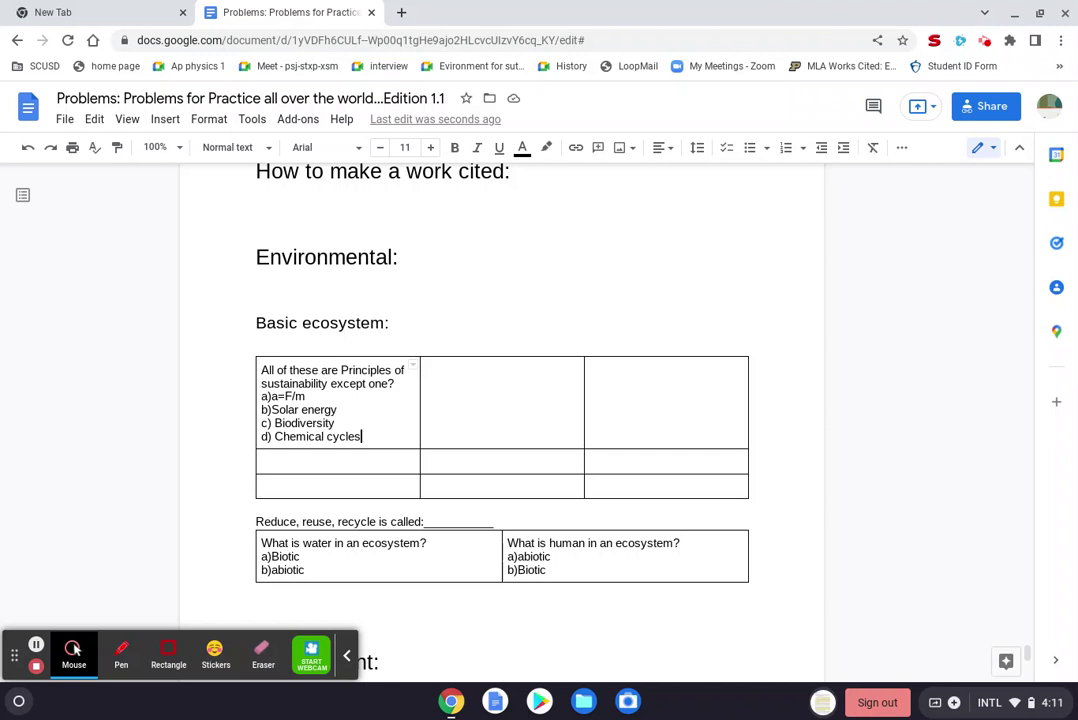
Step: Enter the question "Evoluation is the process of:" in the second cell of the table's first row
left_click(512, 395)
type("Nat")
key("BackSpace")
key("BackSpace")
key("BackSpace")
type("Evoluation")
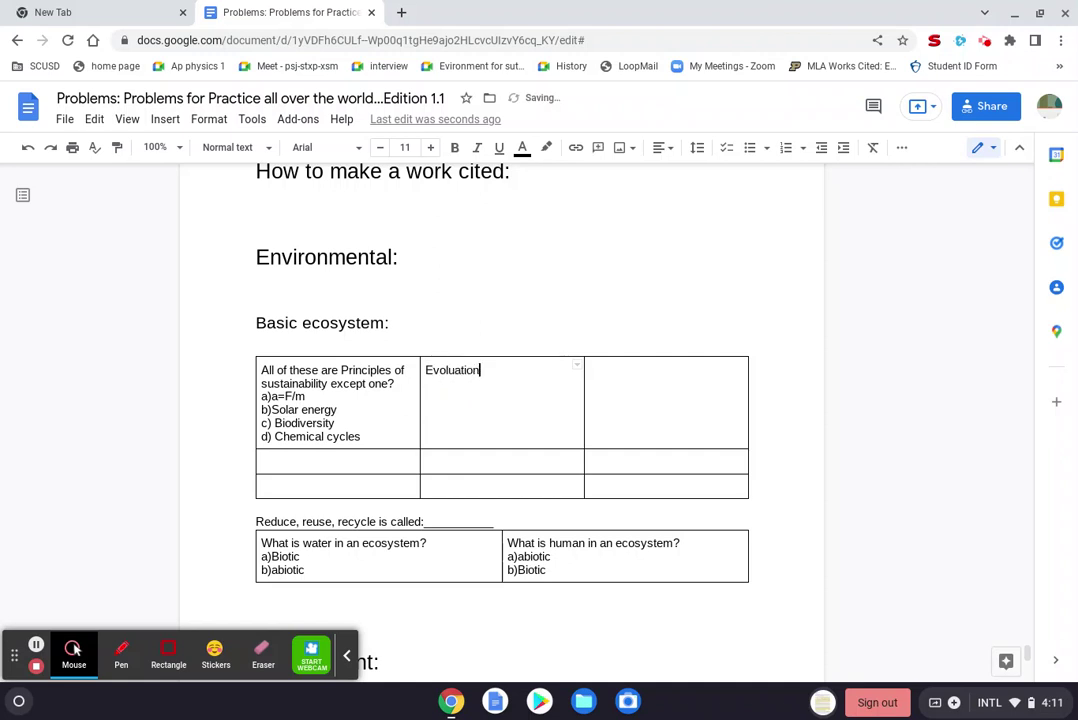
type(" is the process of:")
Step: Add empty answer choices a) and b) beneath the question in the second cell
key("Return")
type("a)")
key("Return")
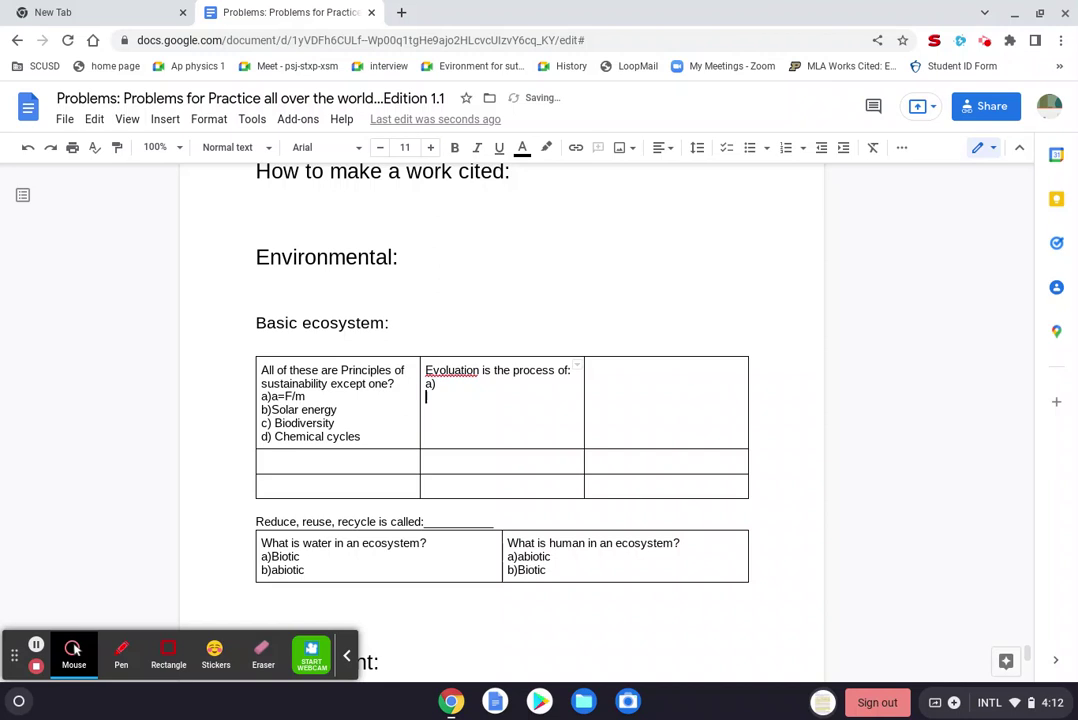
type("B")
key("BackSpace")
type("b)")
key("Down")
key("Up")
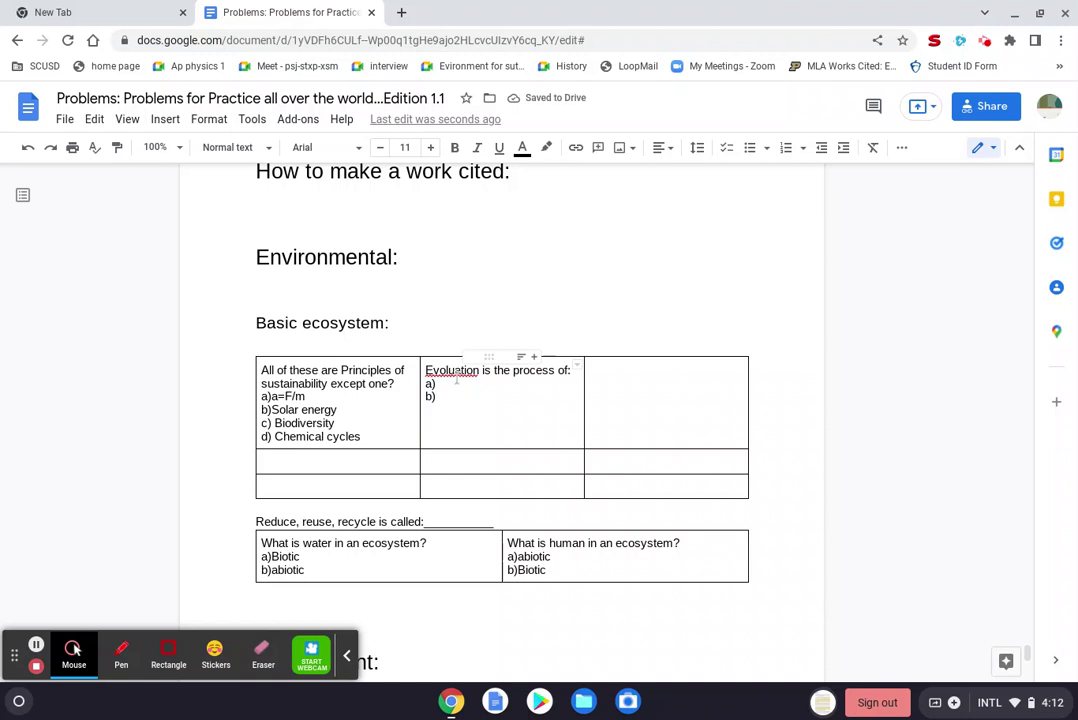
Step: Fill in choice a) of the second cell's question with "babies" and correct the question's misspelled first word to "Evolution"
left_click(452, 386)
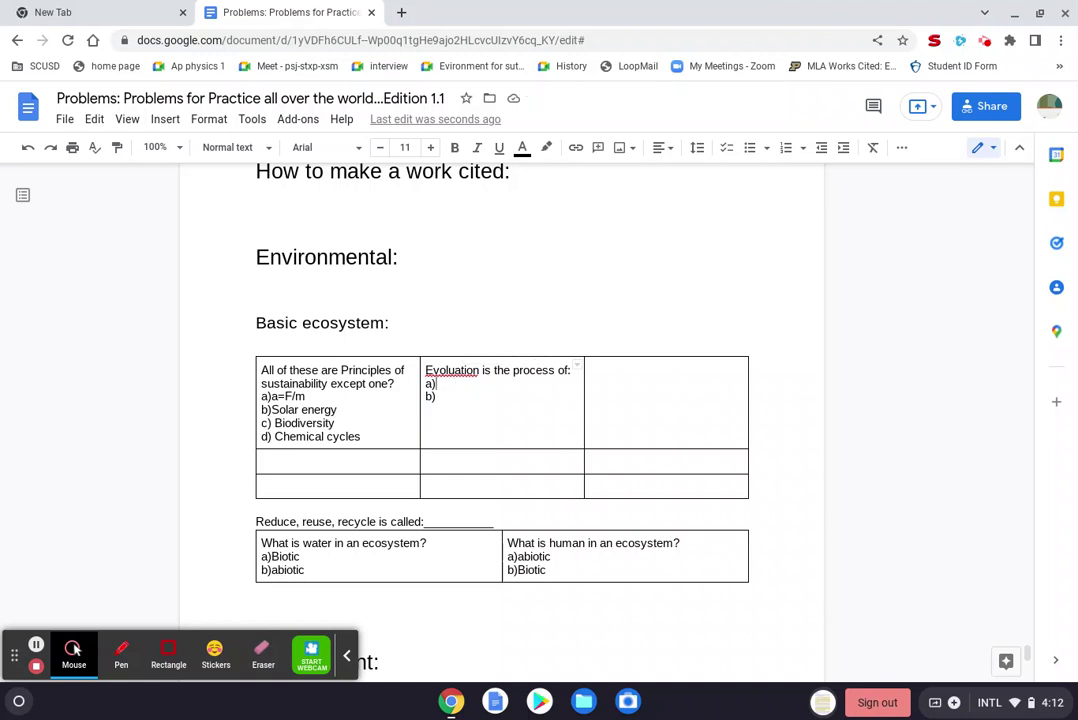
type("babies")
left_click(459, 370)
left_click(457, 348)
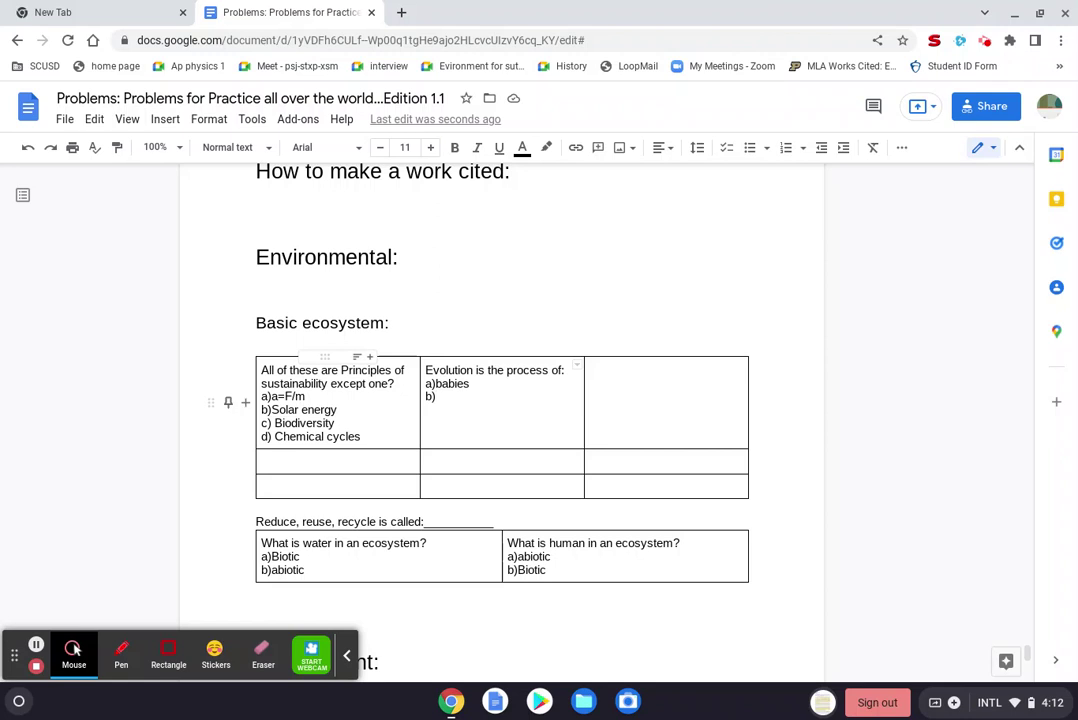
Step: Fill in choice b) of the evolution question with "adapting to the surrounding places/environment that they are in."
type("adapt")
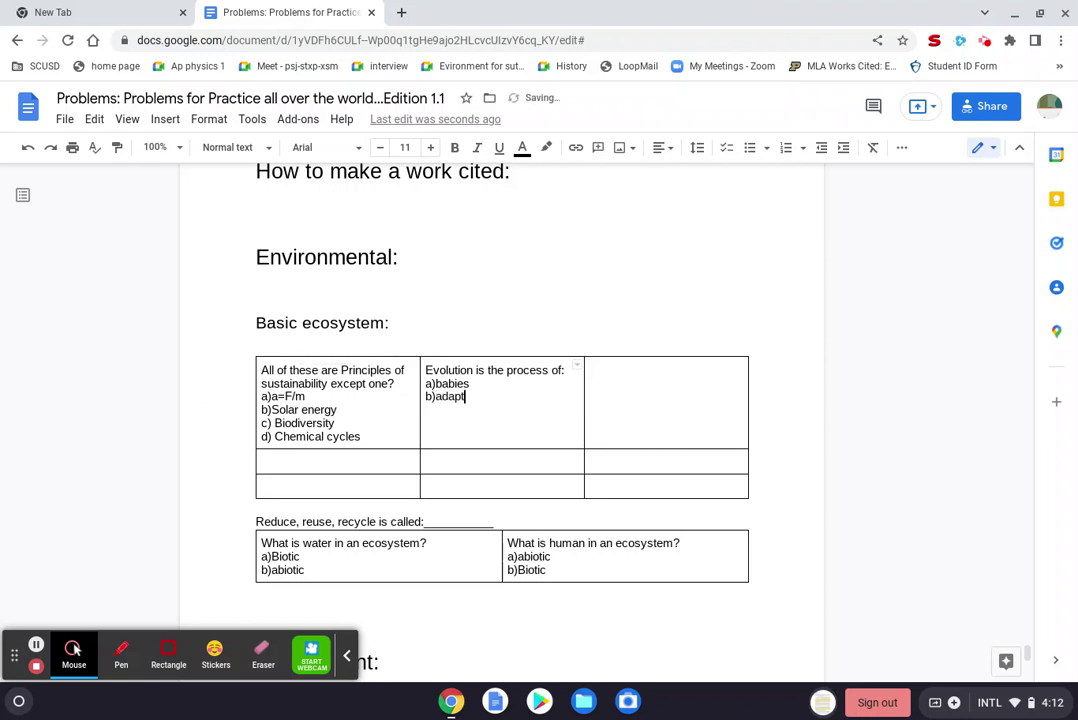
type("ing to the surrounding places")
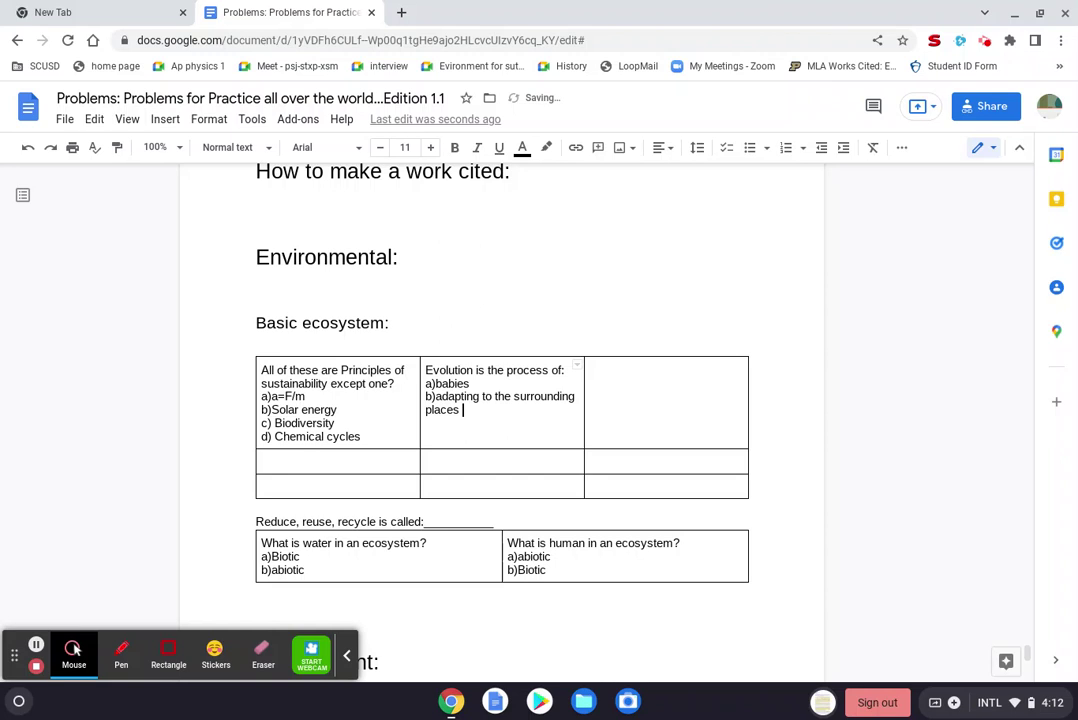
key("BackSpace")
type("/environment that they are in.")
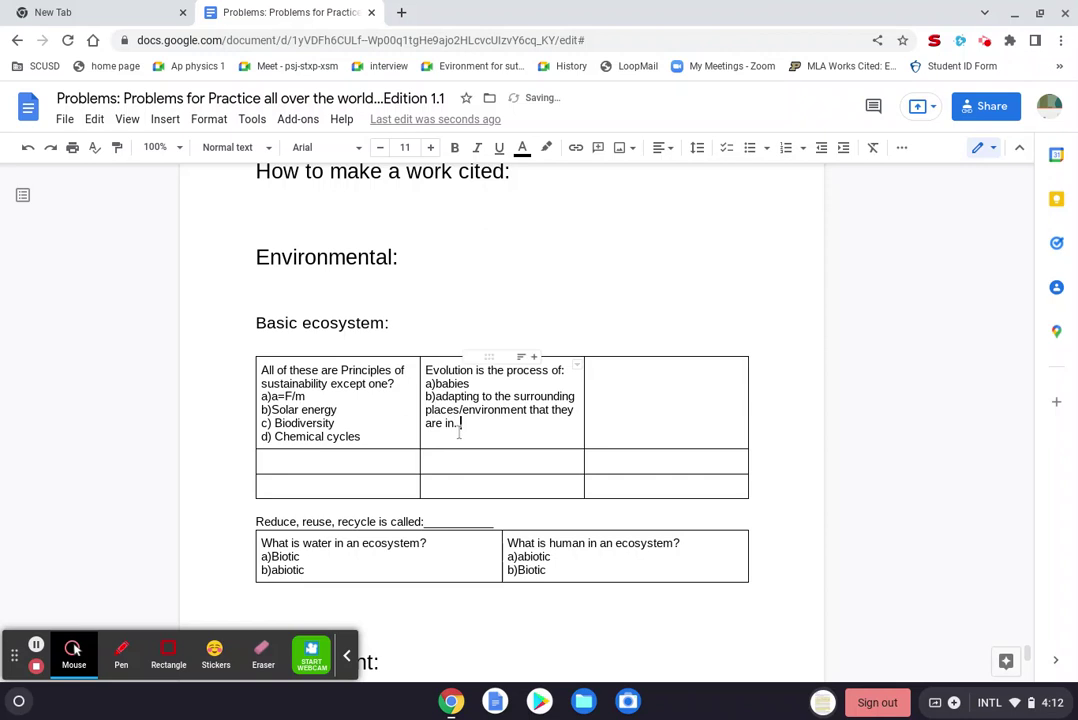
Step: Add the word "Genetic" beneath the evolution question in the second cell, with empty lines above it
left_click(671, 385)
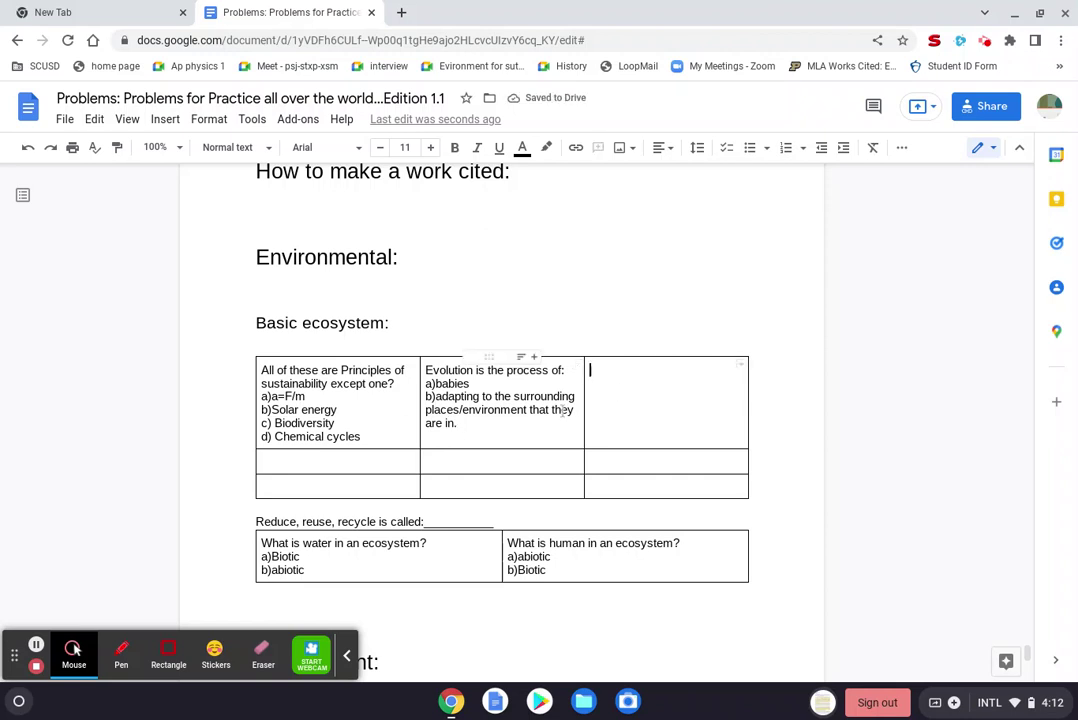
left_click(527, 421)
key("Return")
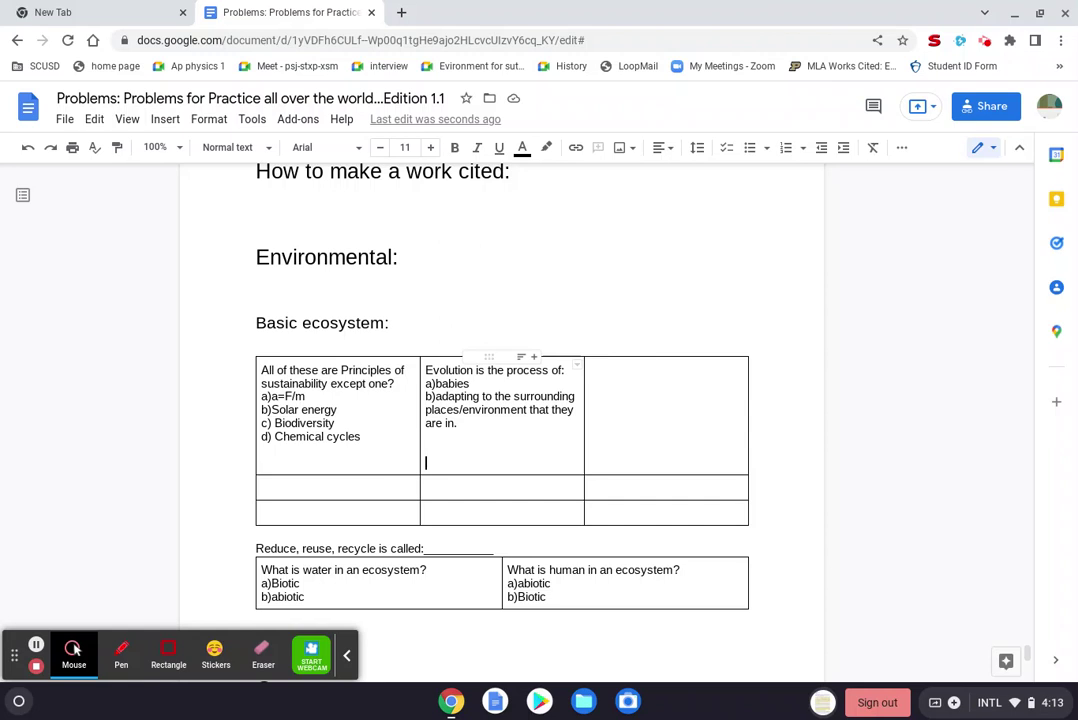
key("BackSpace")
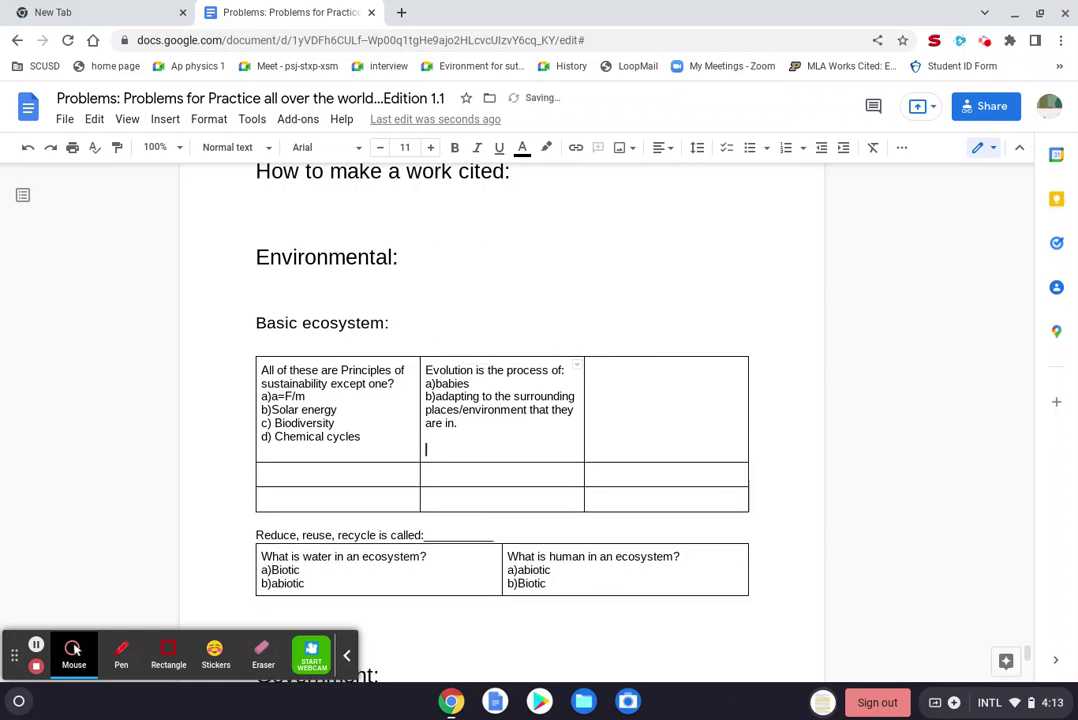
type("Genetic")
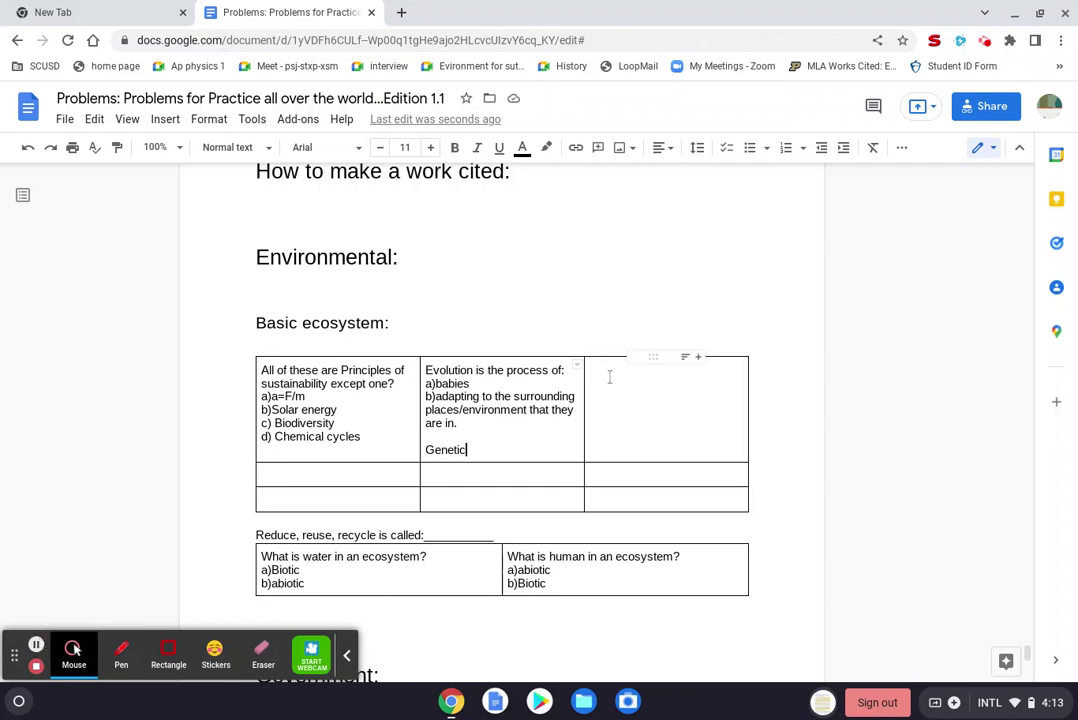
key("Up")
key("Return")
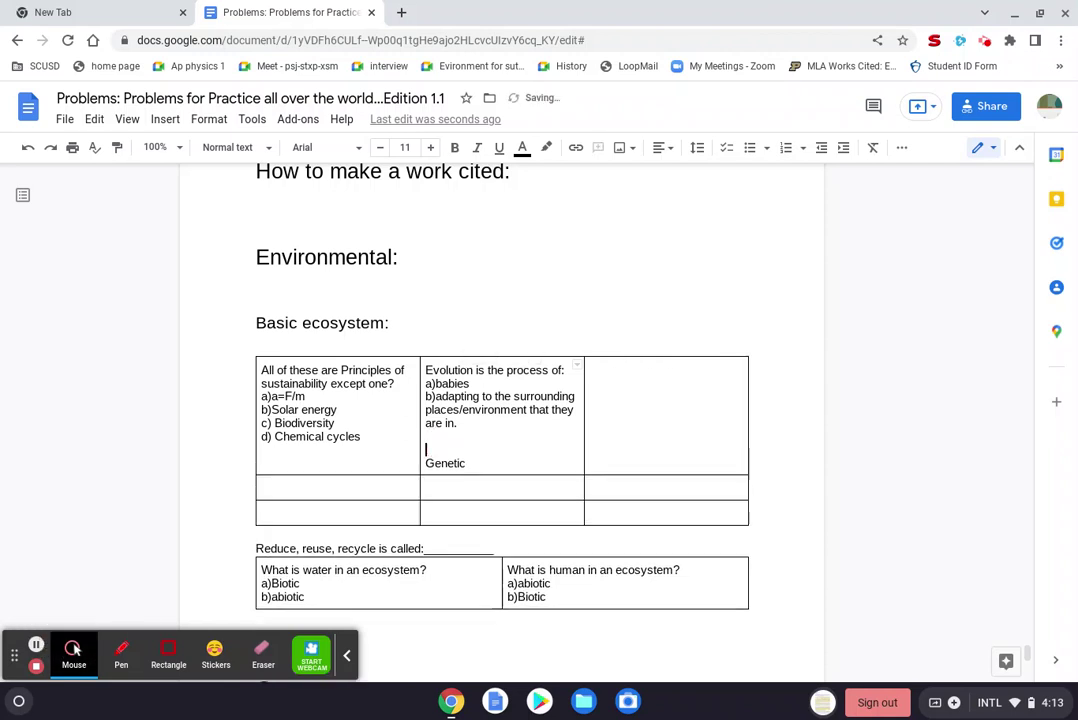
Step: Label "Genetic" as choice a) and leave an empty line directly above it for a question
left_click(335, 446)
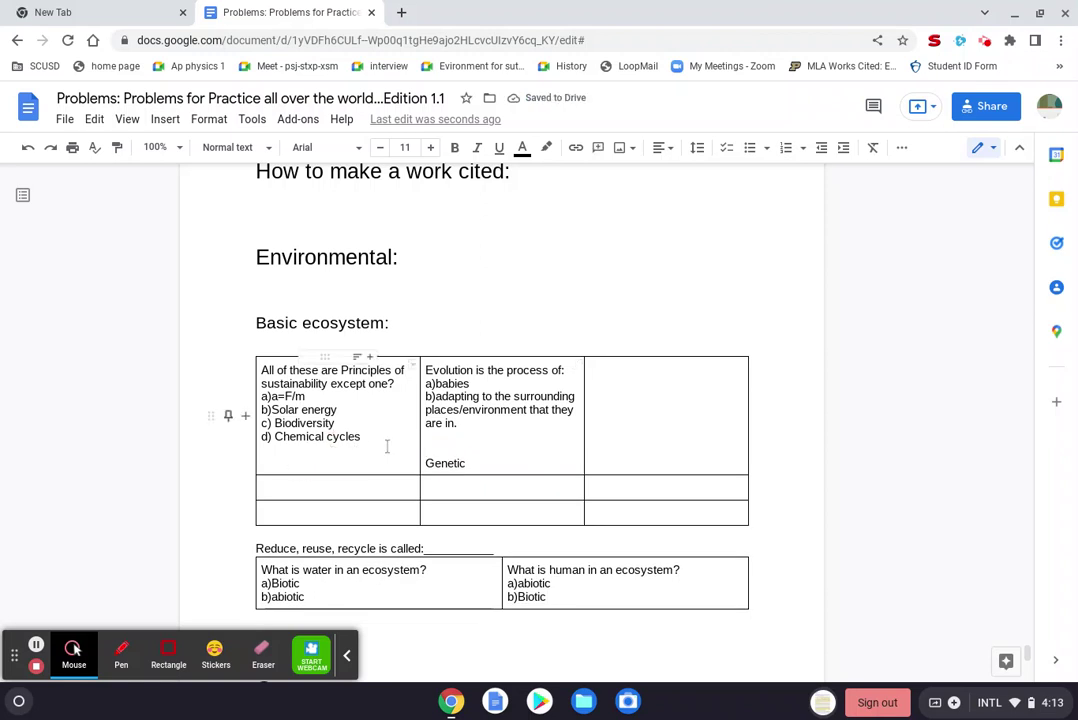
key("Return")
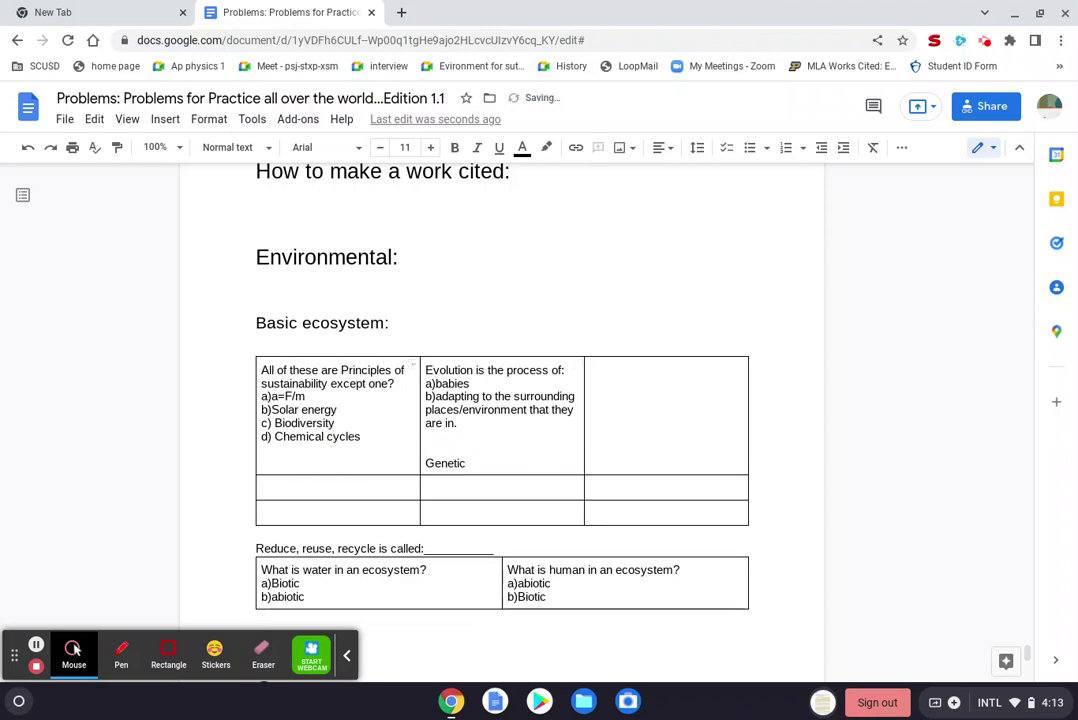
left_click(440, 450)
key("Delete")
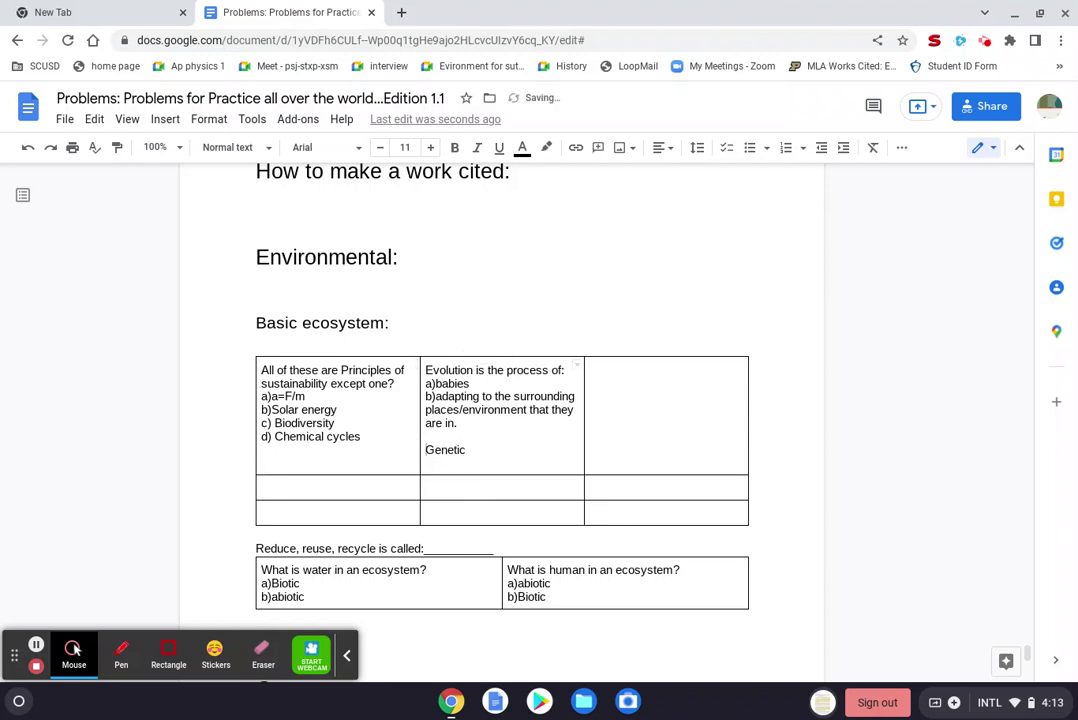
type("a)")
key("Home")
key("Return")
key("Up")
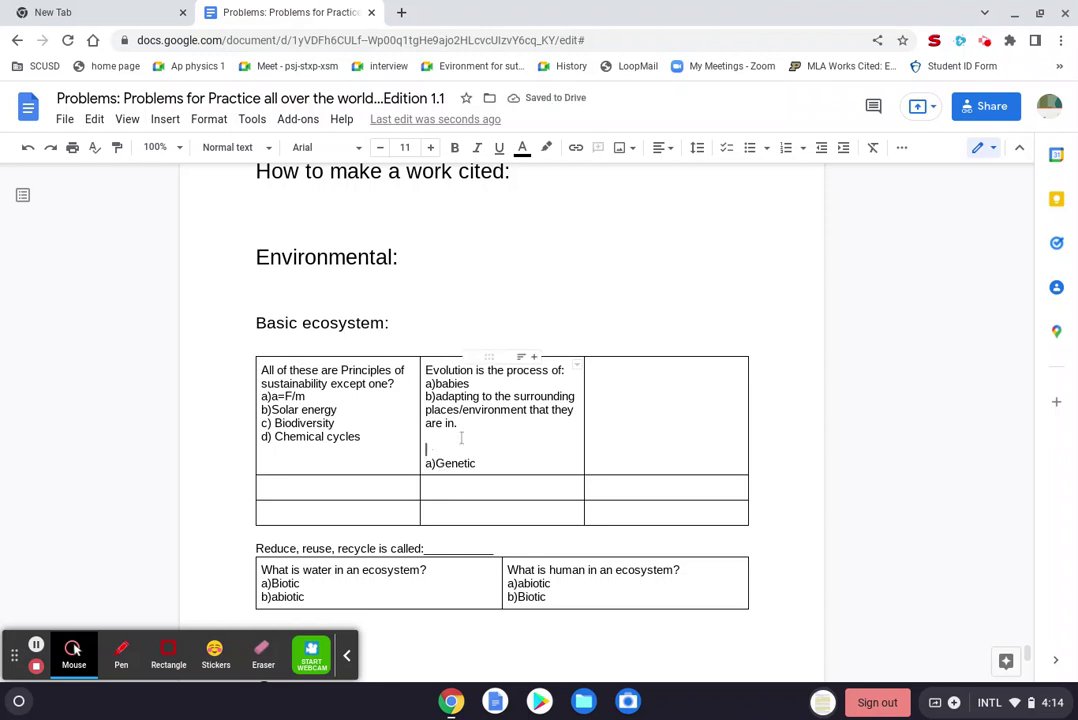
Step: Enter the question "Mutations occur from changes in:" above the "Genetic" choice
type("Natu")
key("BackSpace")
key("BackSpace")
key("BackSpace")
key("BackSpace")
type("Mu")
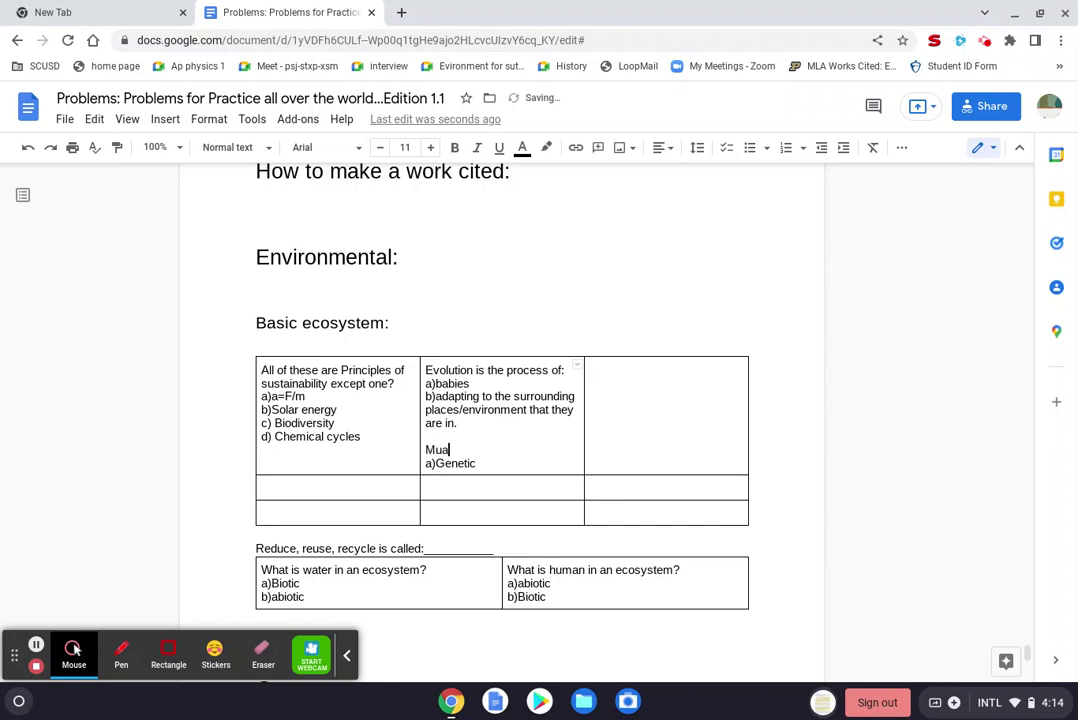
type("tations ")
type("acc")
key("BackSpace")
key("BackSpace")
key("BackSpace")
type("occur from changes in")
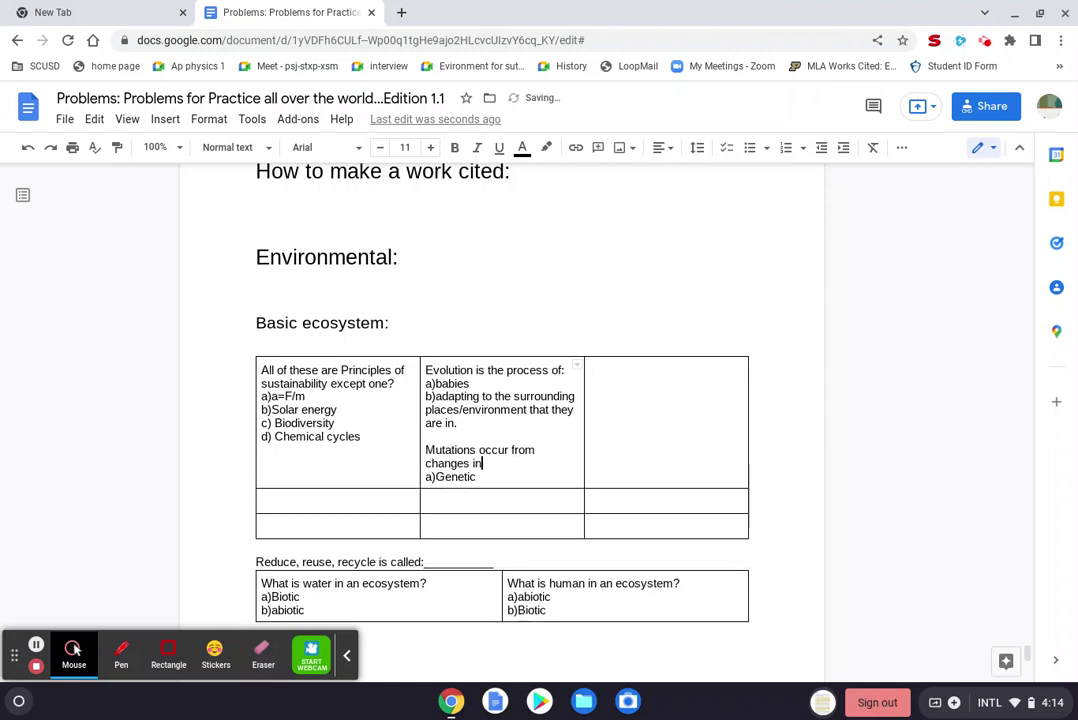
type(":")
Step: Add choice b) "natural selection- passed down good traits." to the mutations question
key("Down")
key("Return")
type("b)")
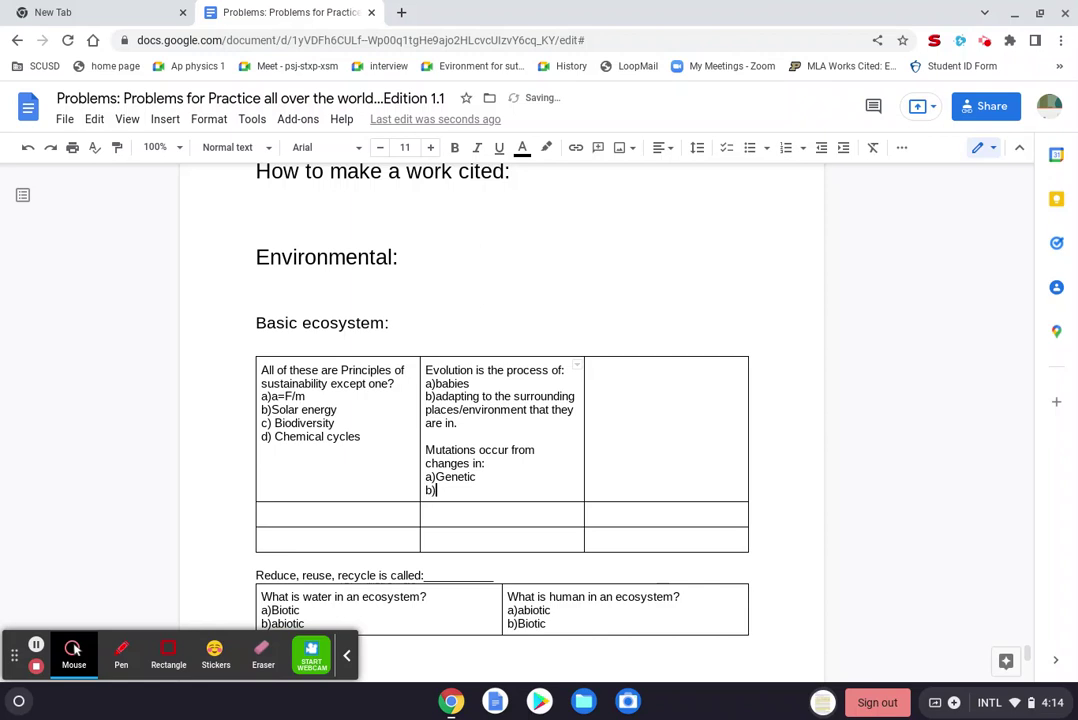
type("natural selection")
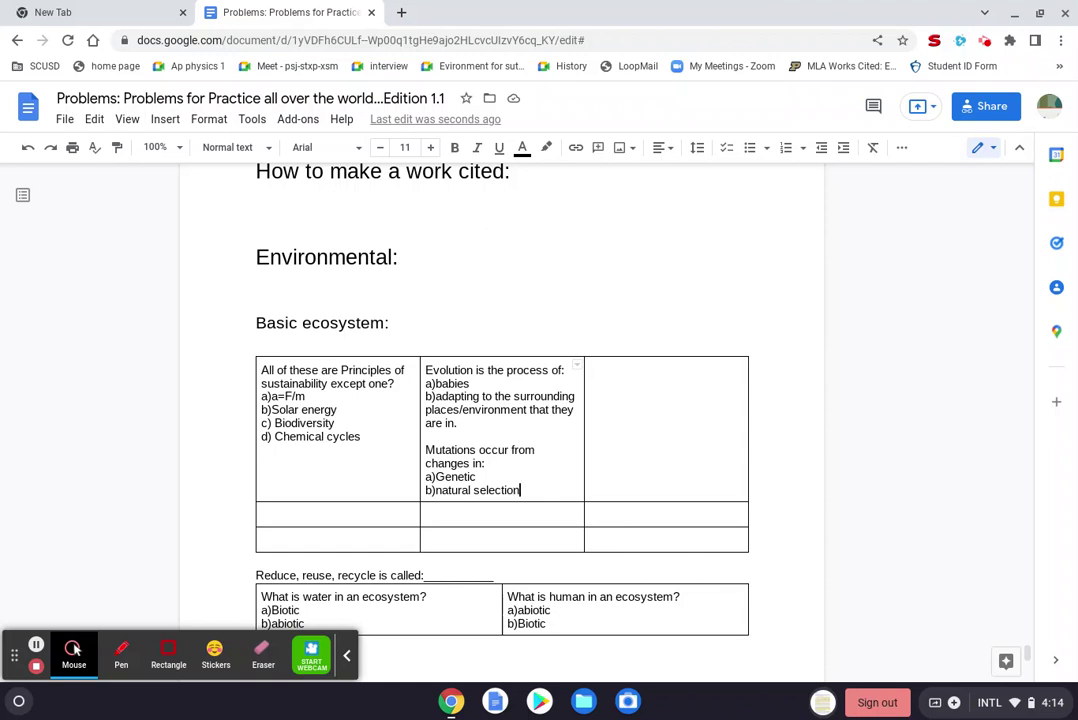
type("- passed down good traites")
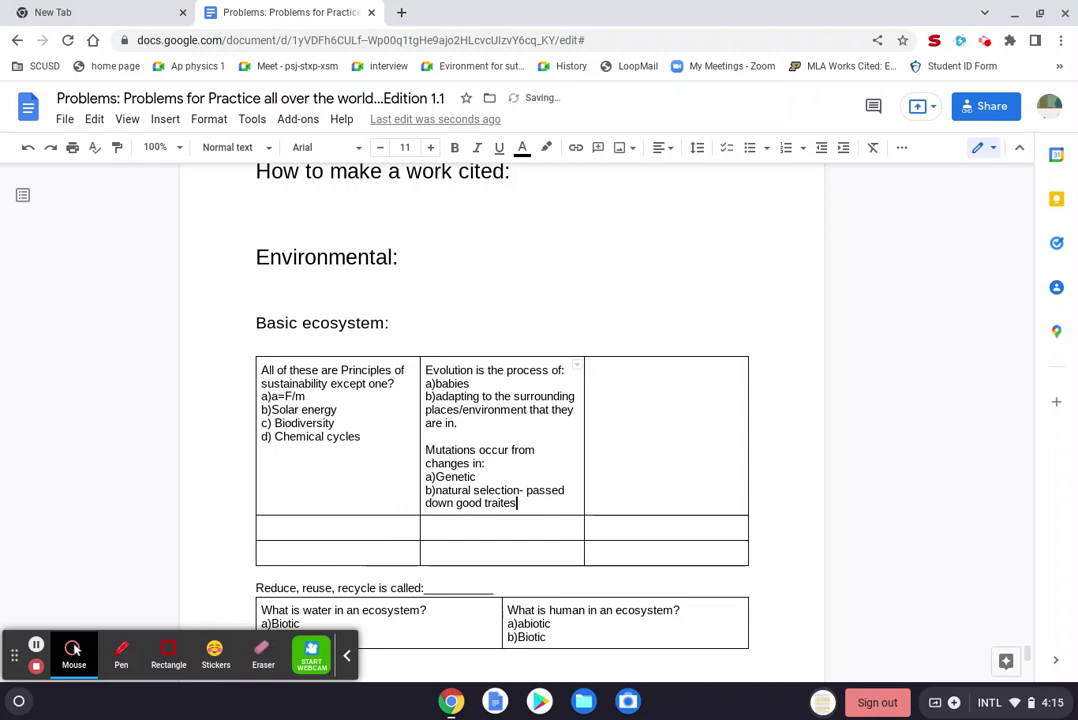
key("BackSpace")
key("BackSpace")
type("s.")
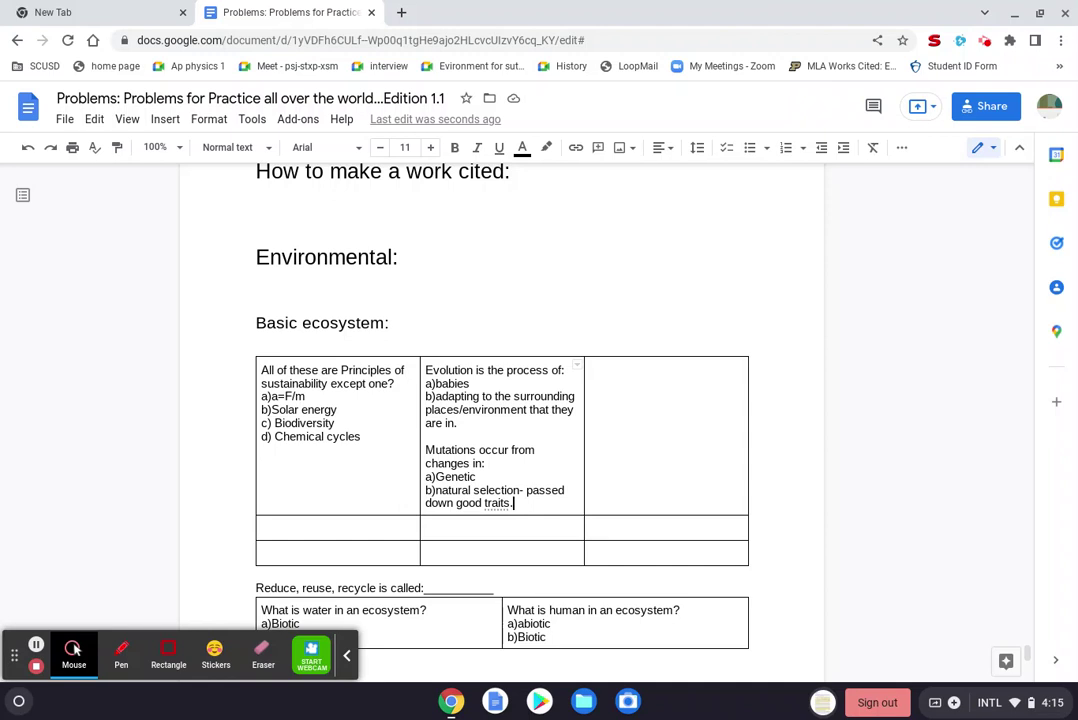
Step: Extend the Environmental heading to read "Environmental/ Bio:"
left_click(298, 467)
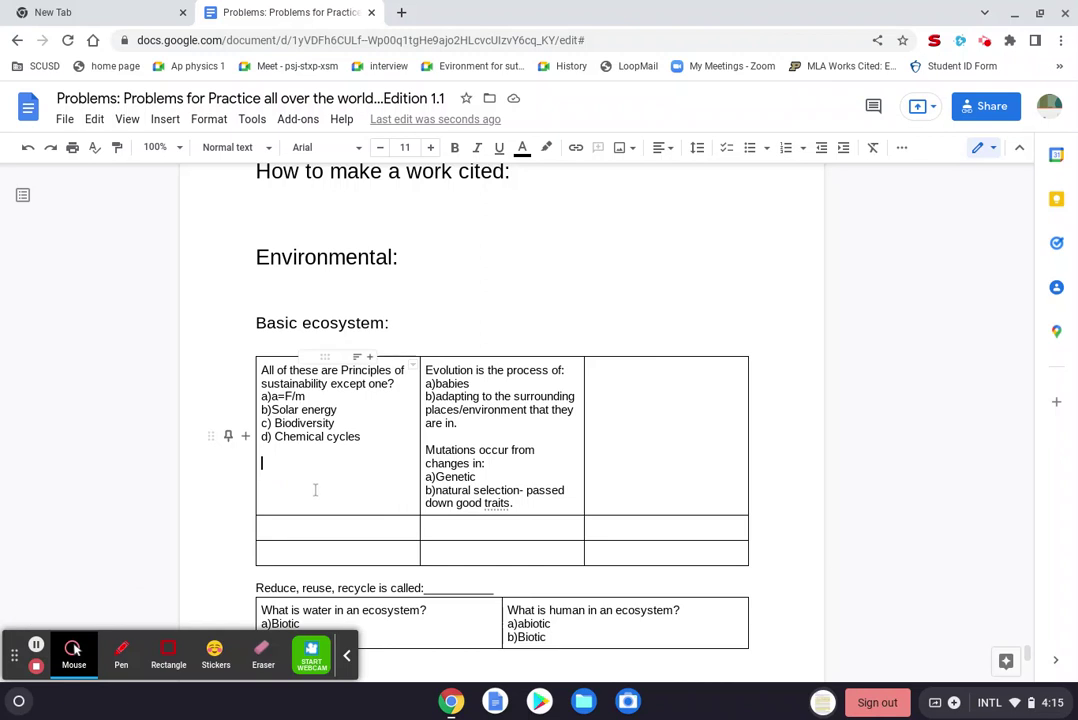
left_click(394, 257)
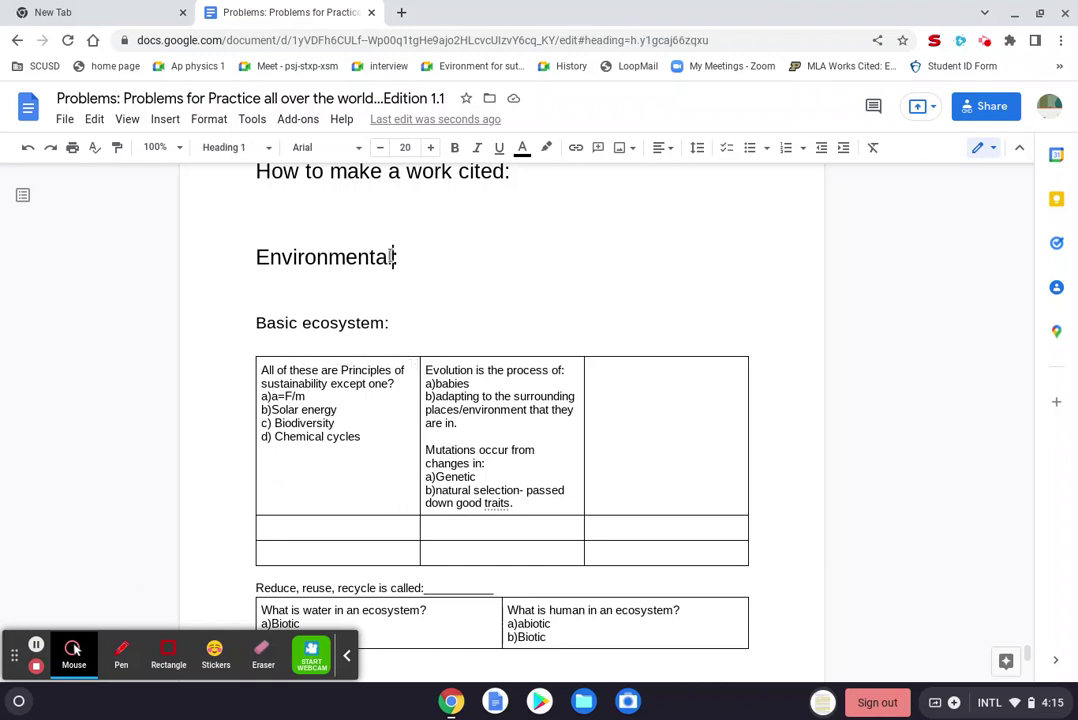
type("/ Bio:")
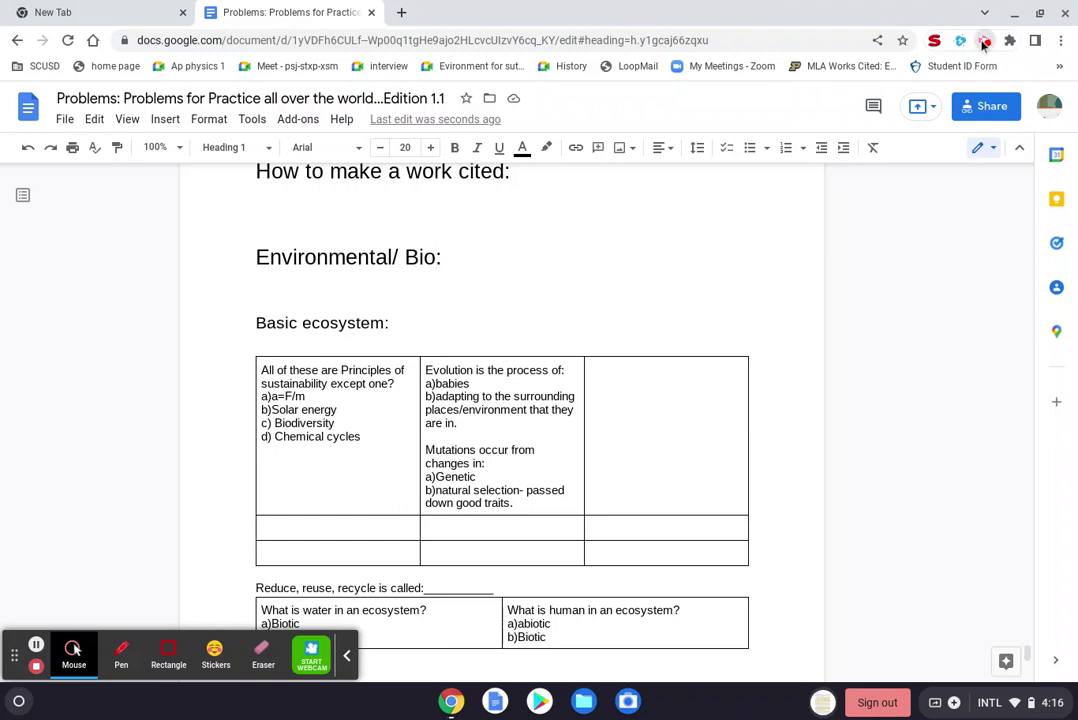
Step: Delete "Bio" from the Environmental heading and enter it again before the colon
left_click(984, 42)
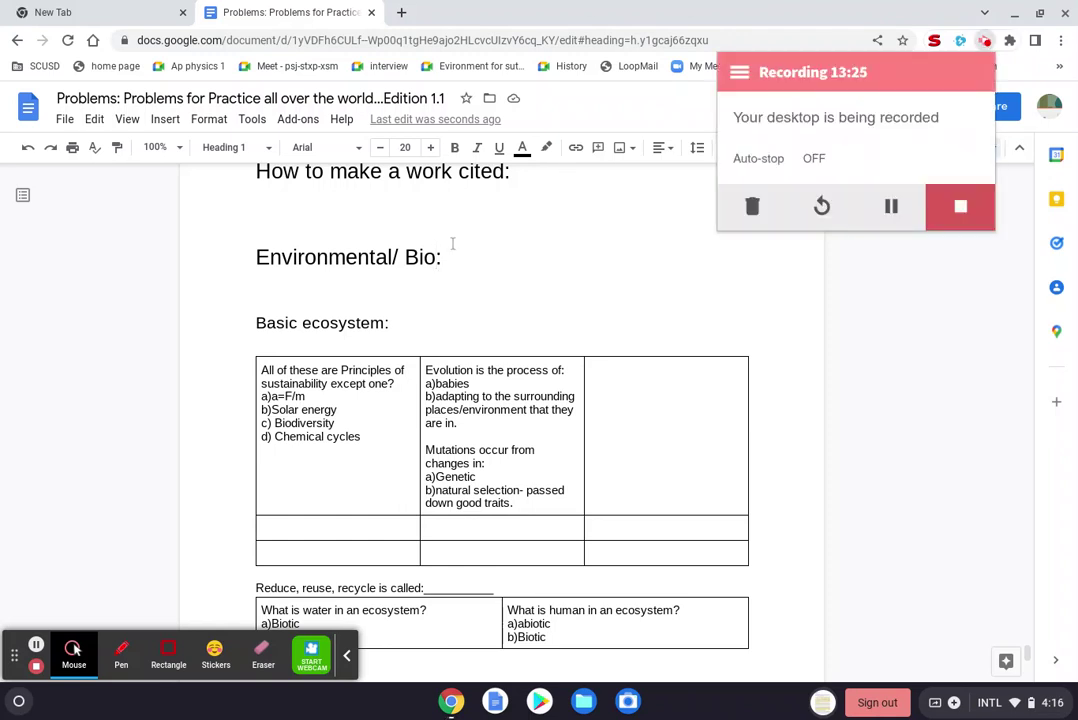
left_click(486, 272)
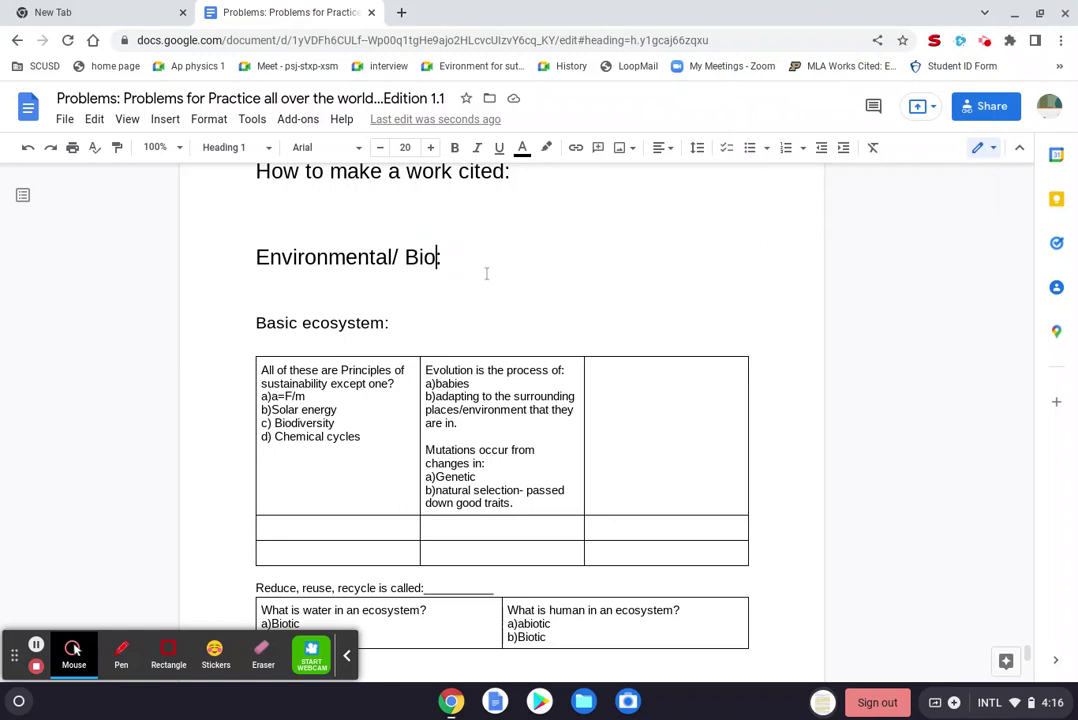
key("BackSpace")
key("BackSpace")
key("BackSpace")
key("BackSpace")
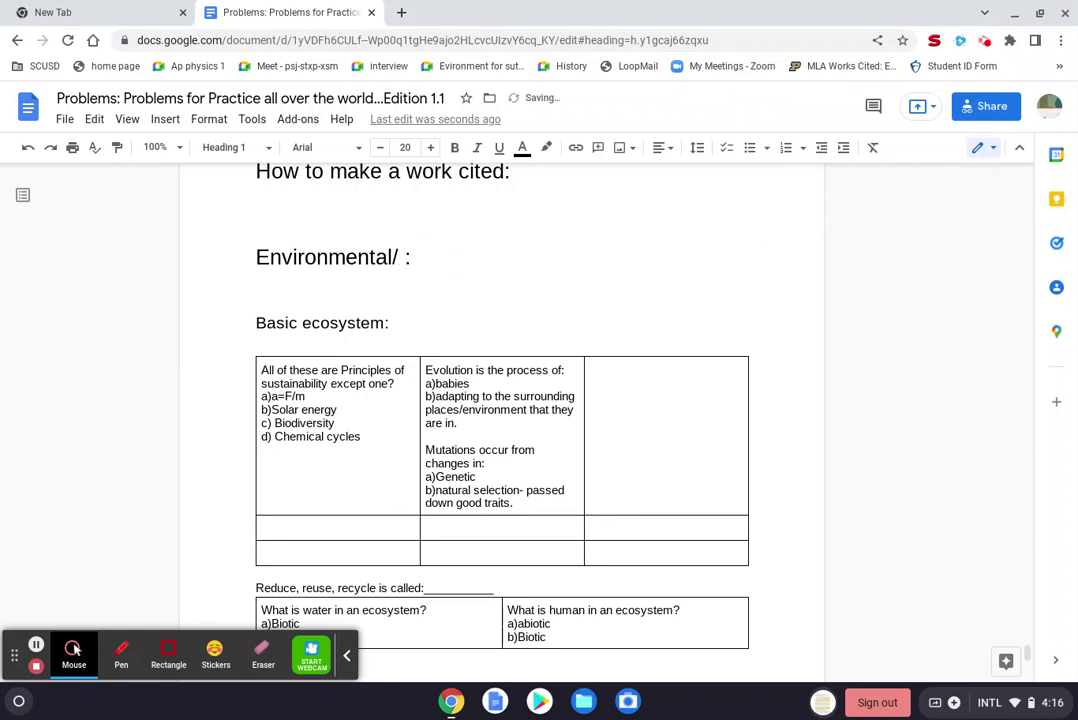
type("Bio")
Step: Add an empty line after the mutations question's choice b) and append "- Gene pool" to choice a)
left_click(634, 427)
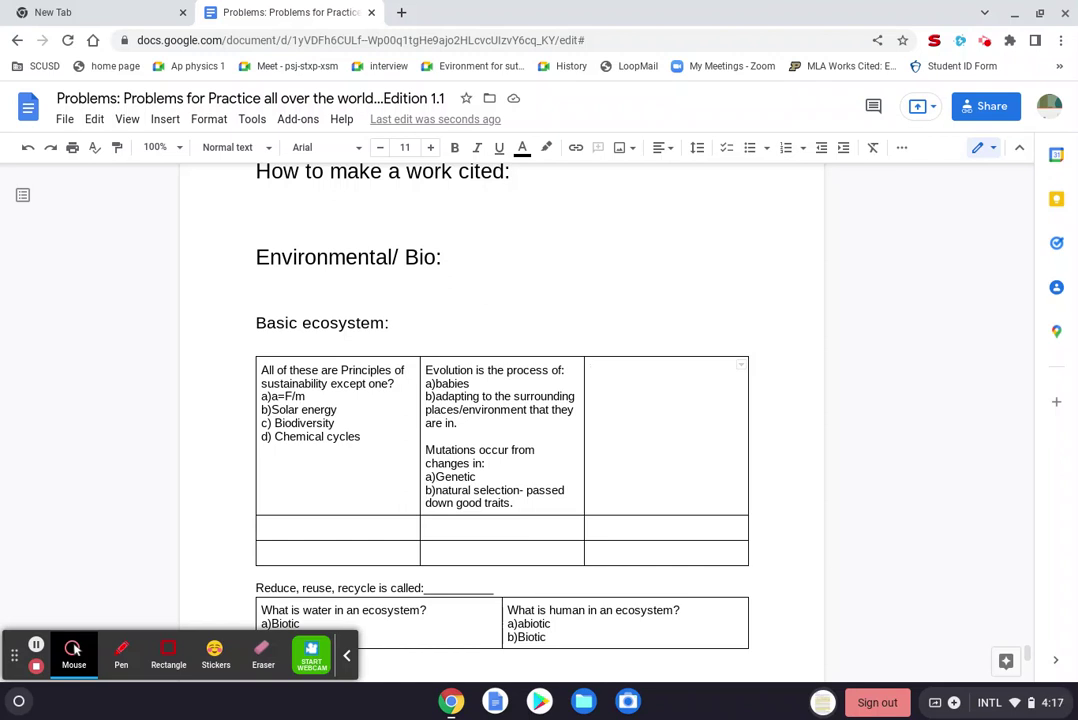
left_click(524, 501)
key("Return")
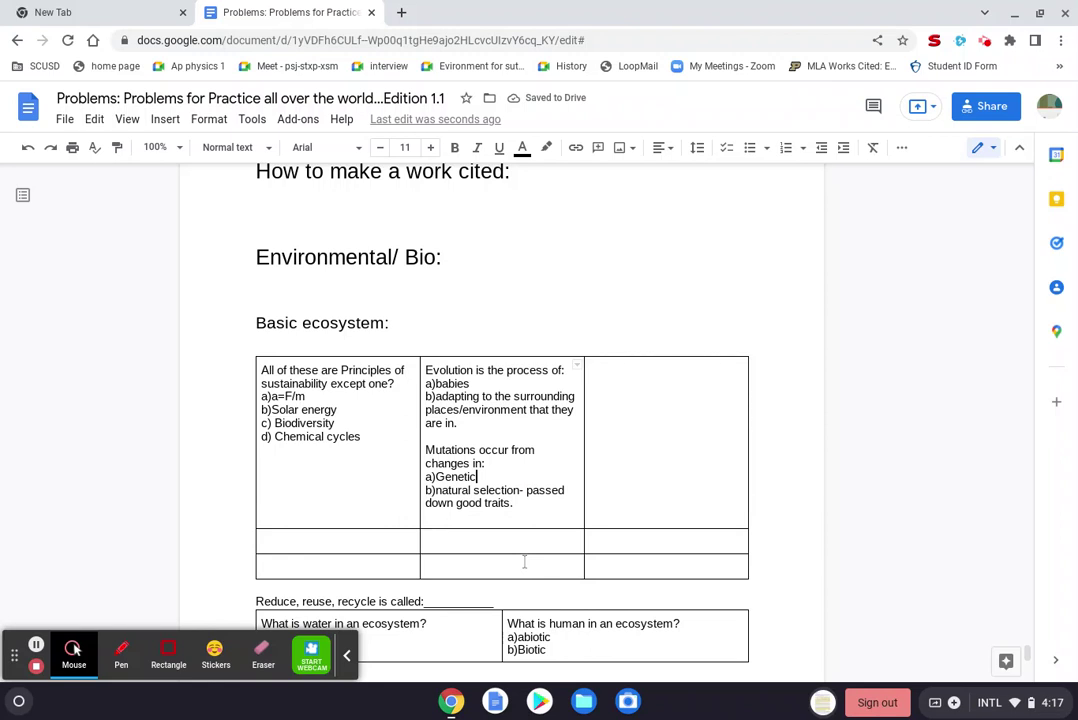
type("- Gene pool")
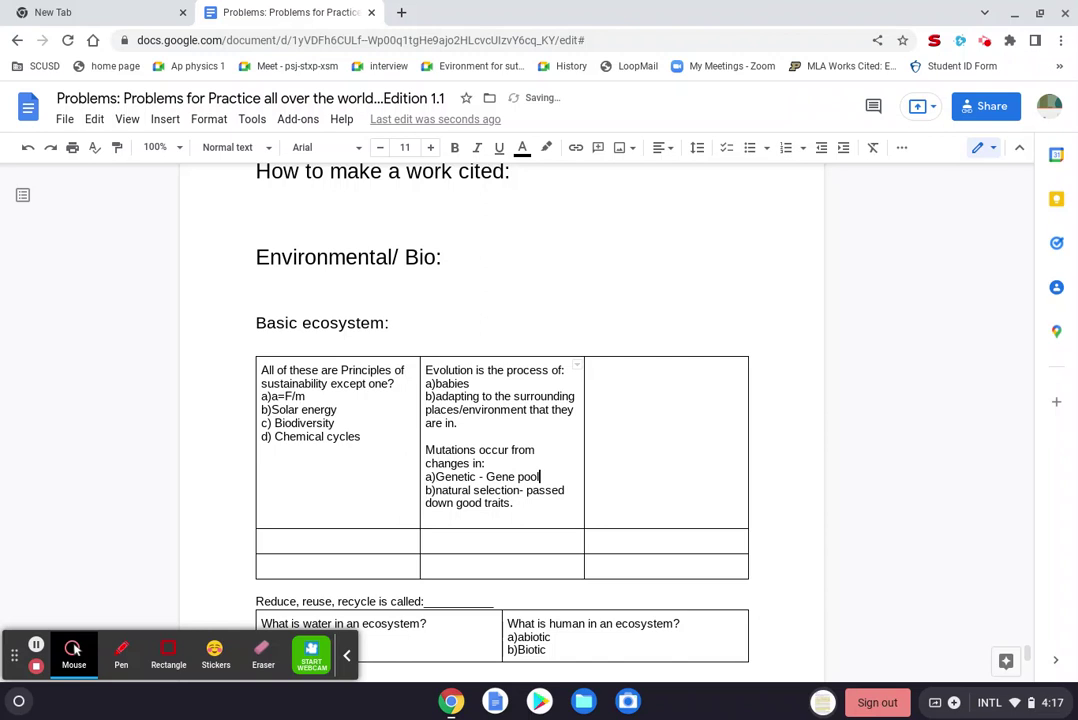
Step: Replace the dash between "Genetic" and "Gene pool" in choice a) with a slash
key("Left")
key("Left")
key("Left")
key("Left")
key("Left")
key("Left")
key("Left")
key("Left")
key("Left")
key("BackSpace")
key("BackSpace")
key("BackSpace")
type("/")
key("Right")
key("Right")
key("Right")
key("Right")
key("Right")
key("Right")
key("Right")
key("Right")
key("Right")
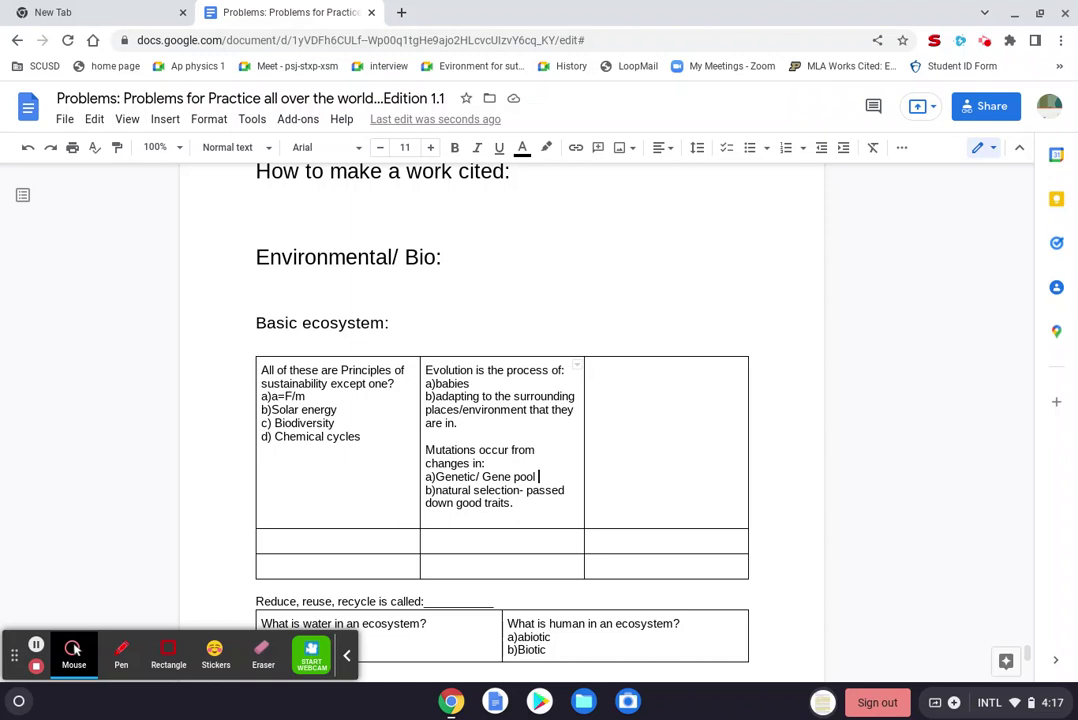
Step: Append "- total genetic make up of some population" to the mutations question's choice a), correcting the misspelled last word
type("- to")
type("tal")
type(" genetic ")
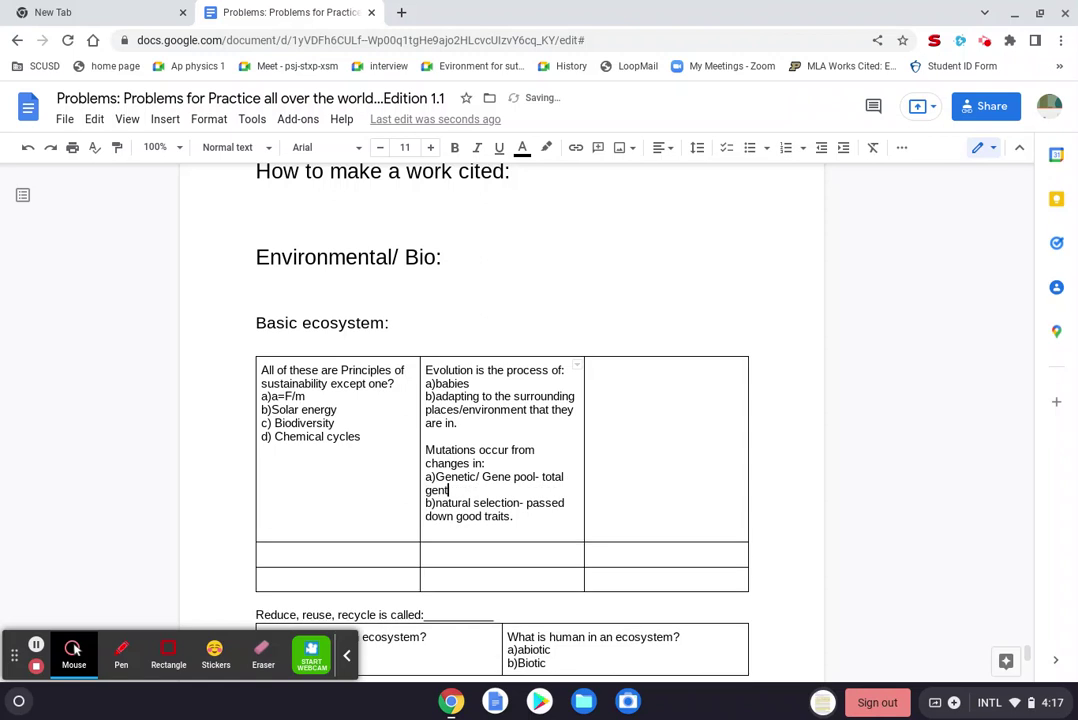
type("make up of some")
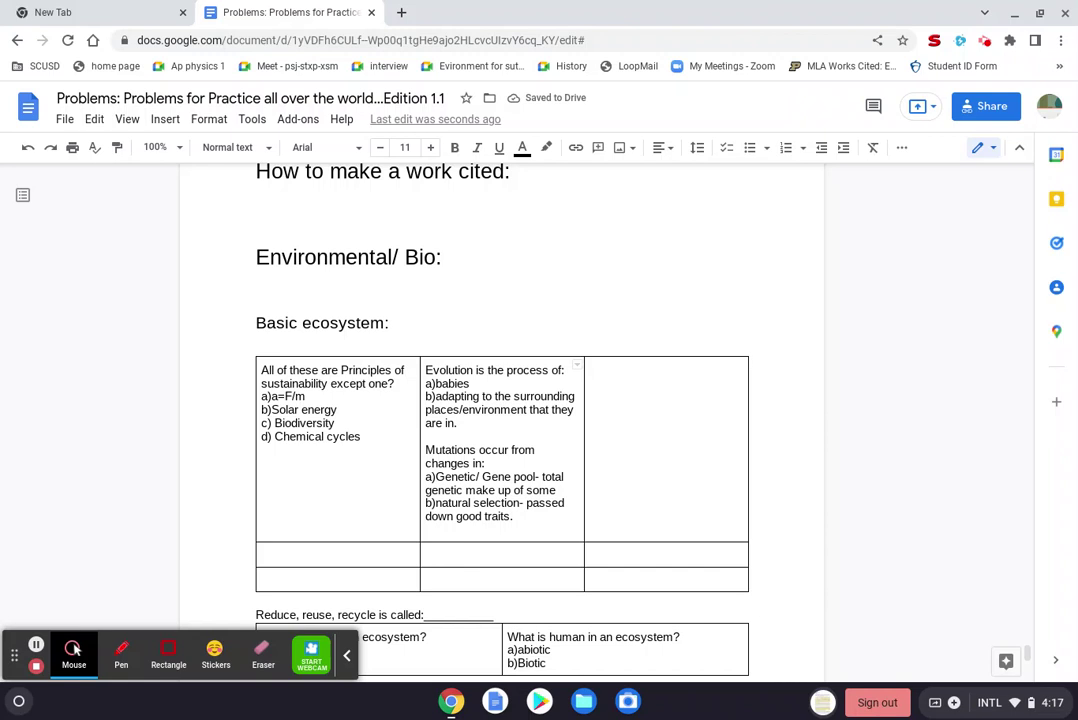
type(" pop")
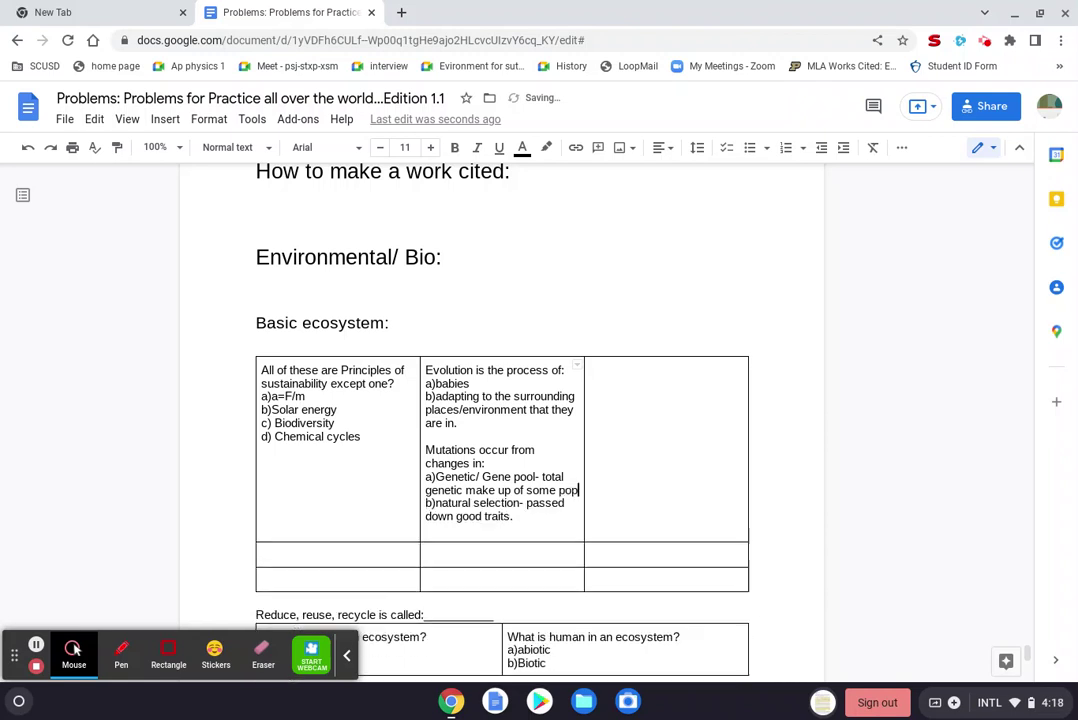
type("uuation")
left_click(440, 440)
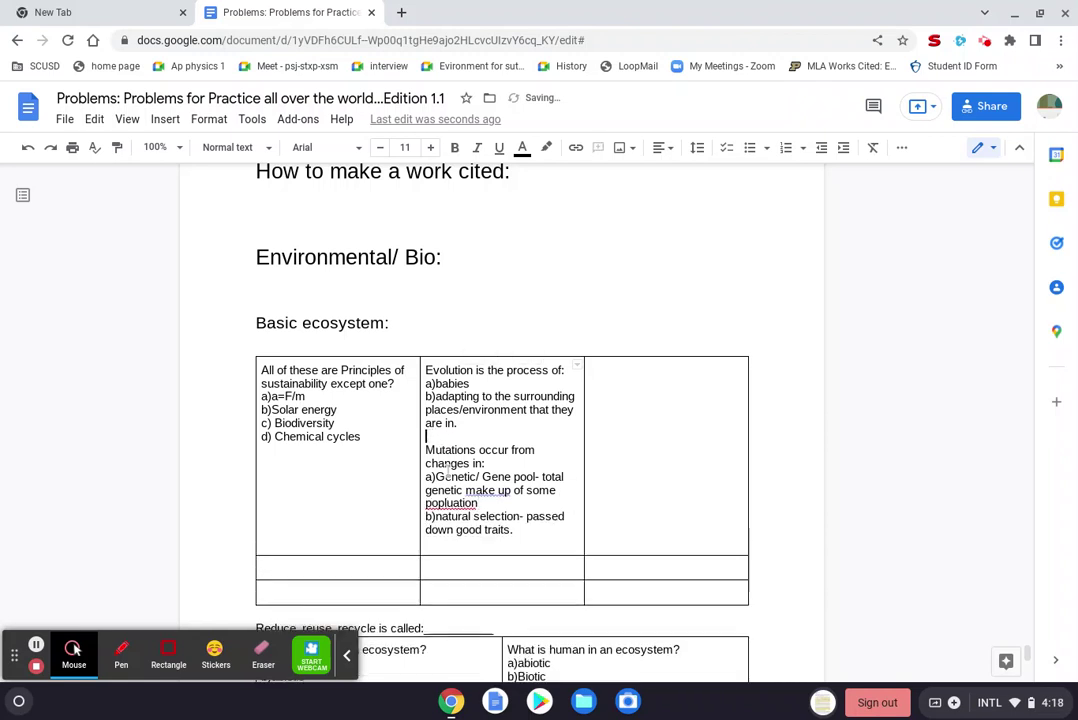
left_click(450, 503)
left_click(515, 484)
Step: Enter "Individual: cat" in the third cell of the table's first row and start a new line below it
left_click(652, 421)
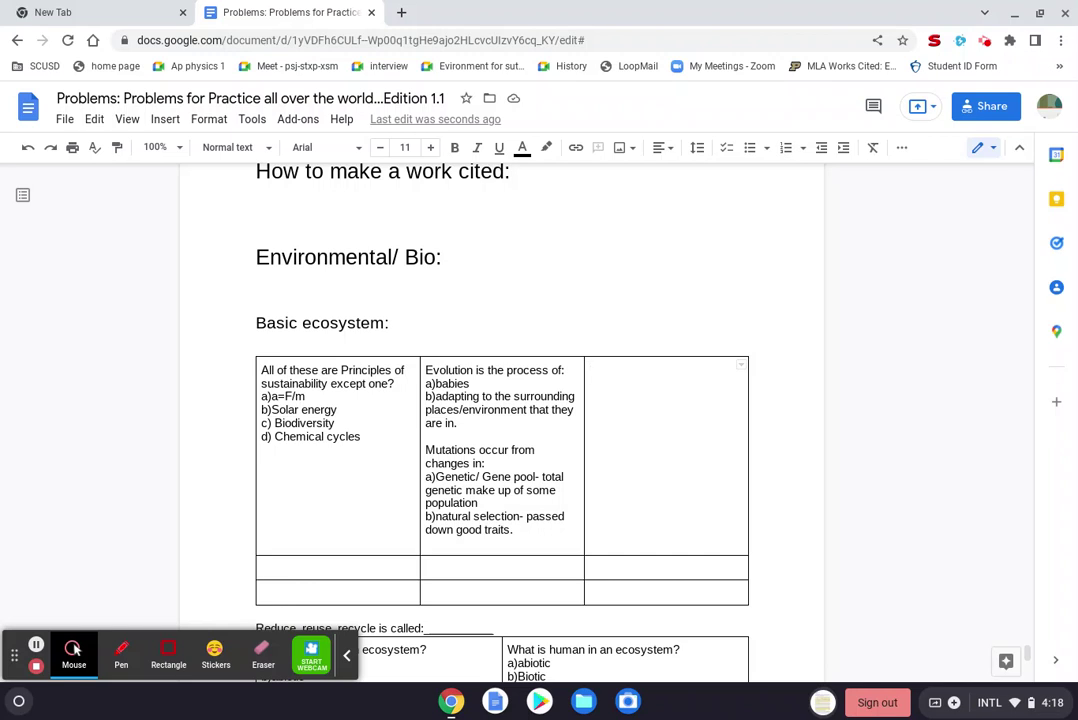
type("Indivi")
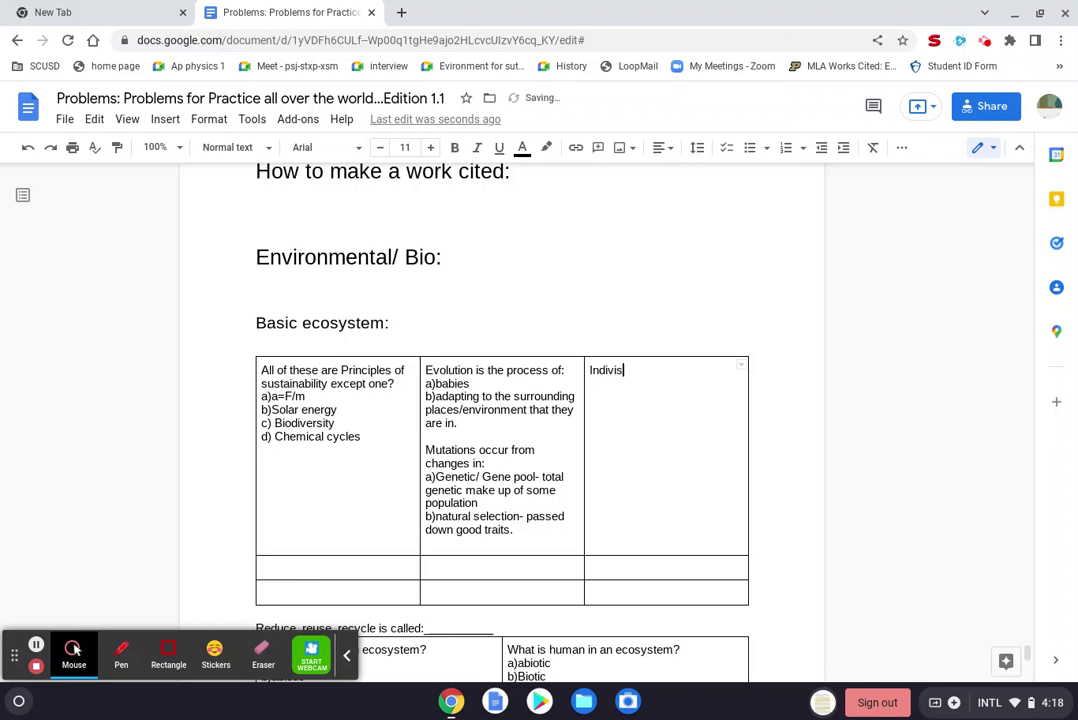
type("dual: cat")
key("Return")
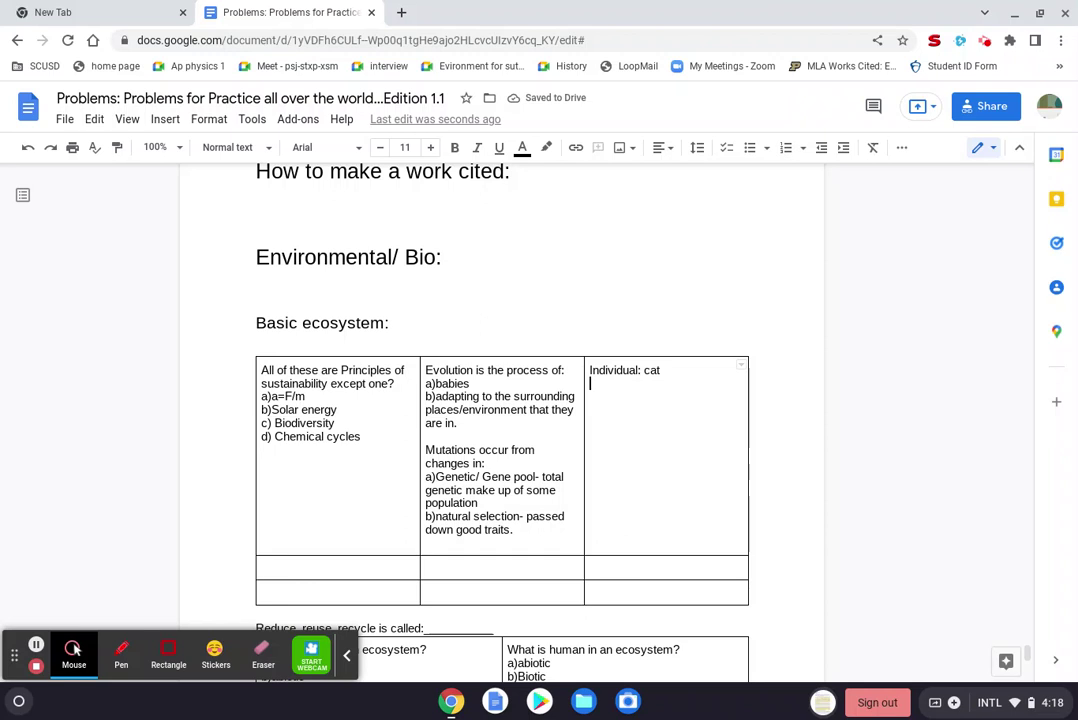
Step: Add the lines "Species: cat" and "Population: cats" below "Individual: cat" in the table's third cell, and start a new line
type("species")
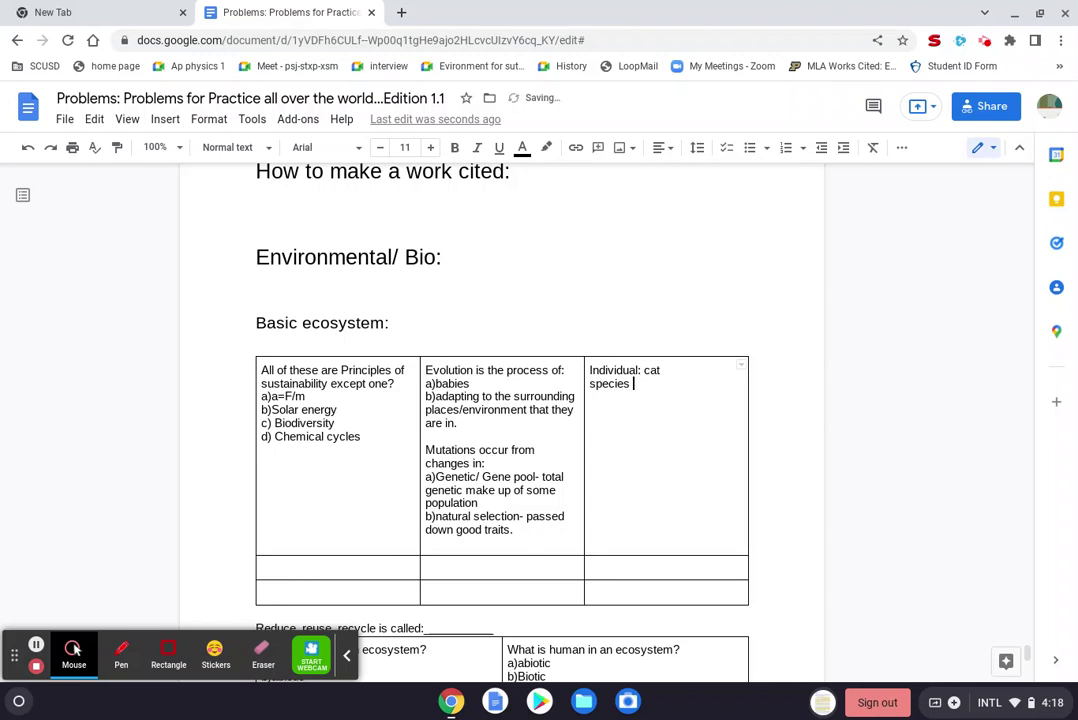
key("BackSpace")
type(": cat")
key("Return")
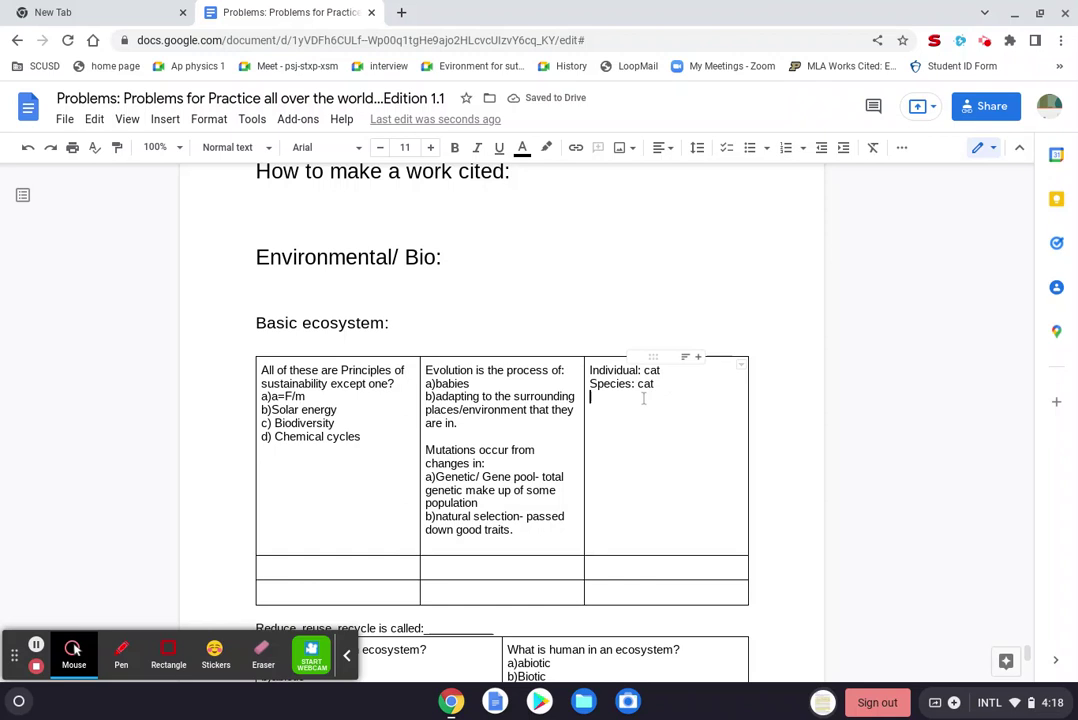
type("Pop")
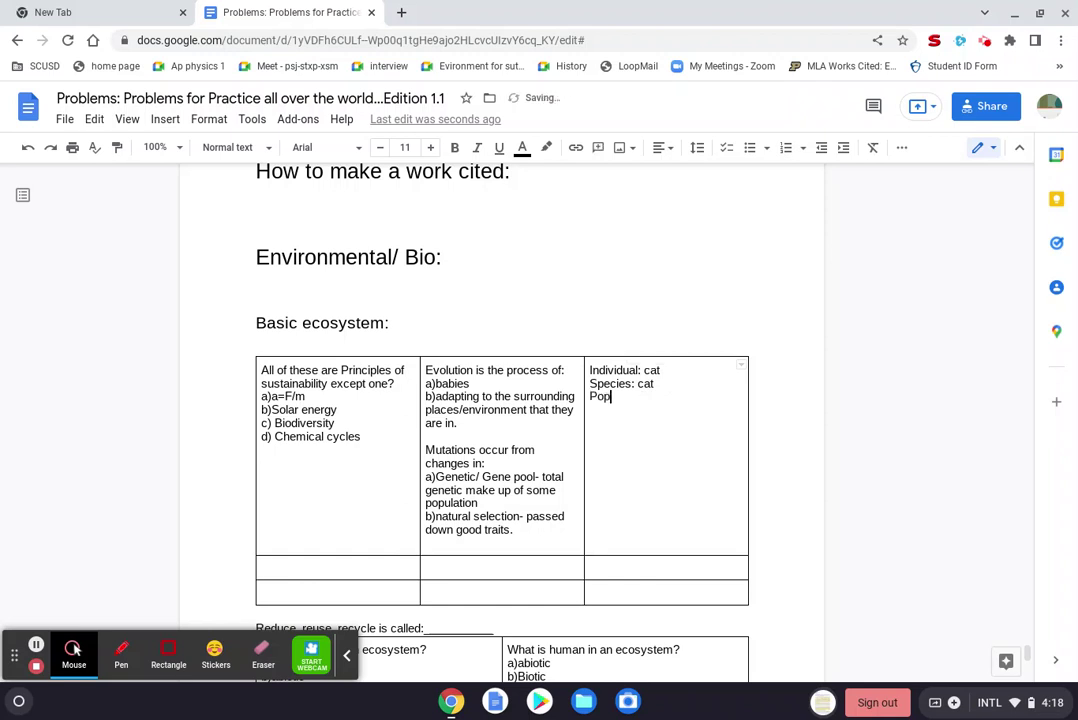
type("ulation: cats")
key("Return")
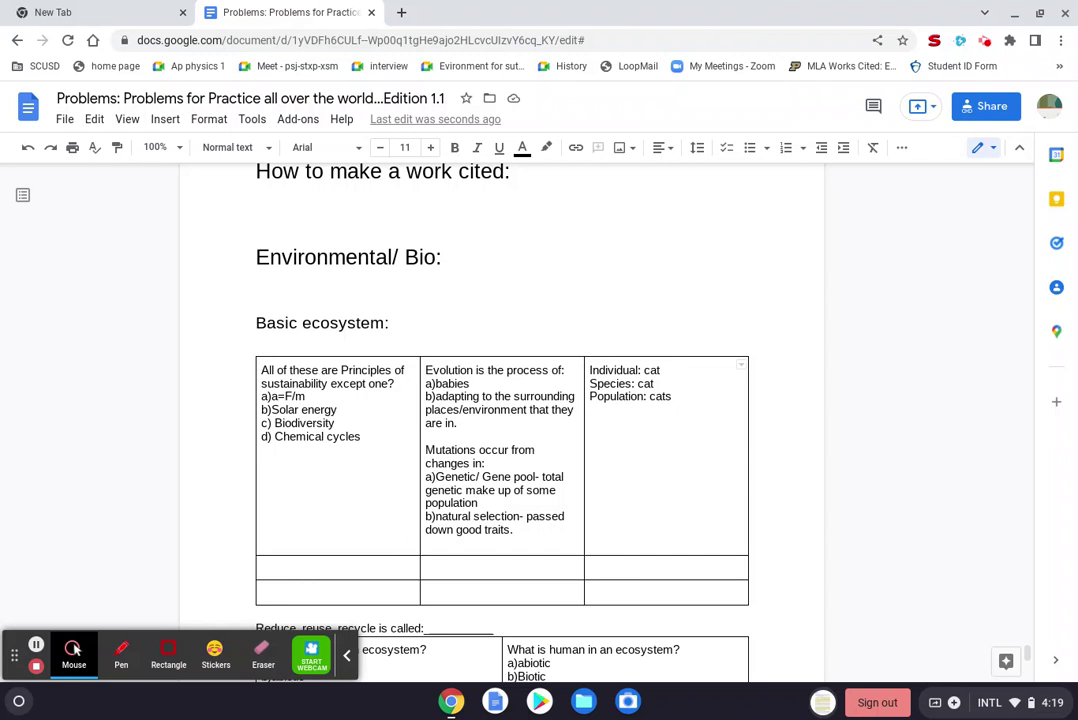
key("Return")
Step: Open the AP Environmental classwork and its Chapter 3 Reading Assignment in separate browser tabs, and return to the practice problems document
left_click(401, 12)
left_click(985, 40)
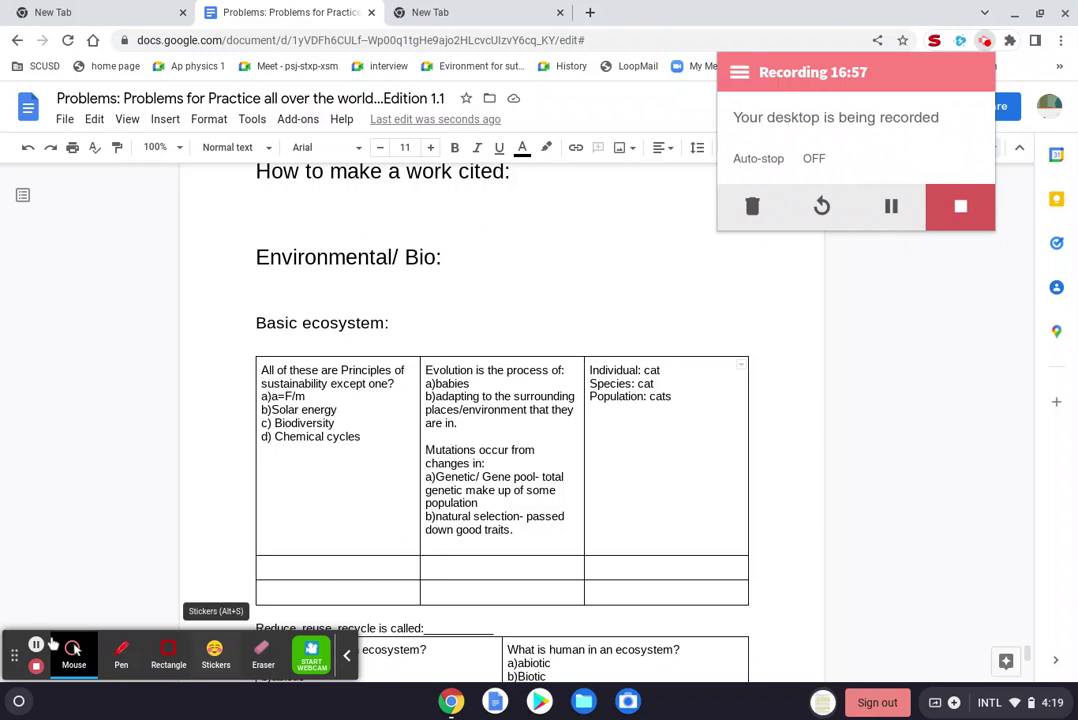
left_click(412, 10)
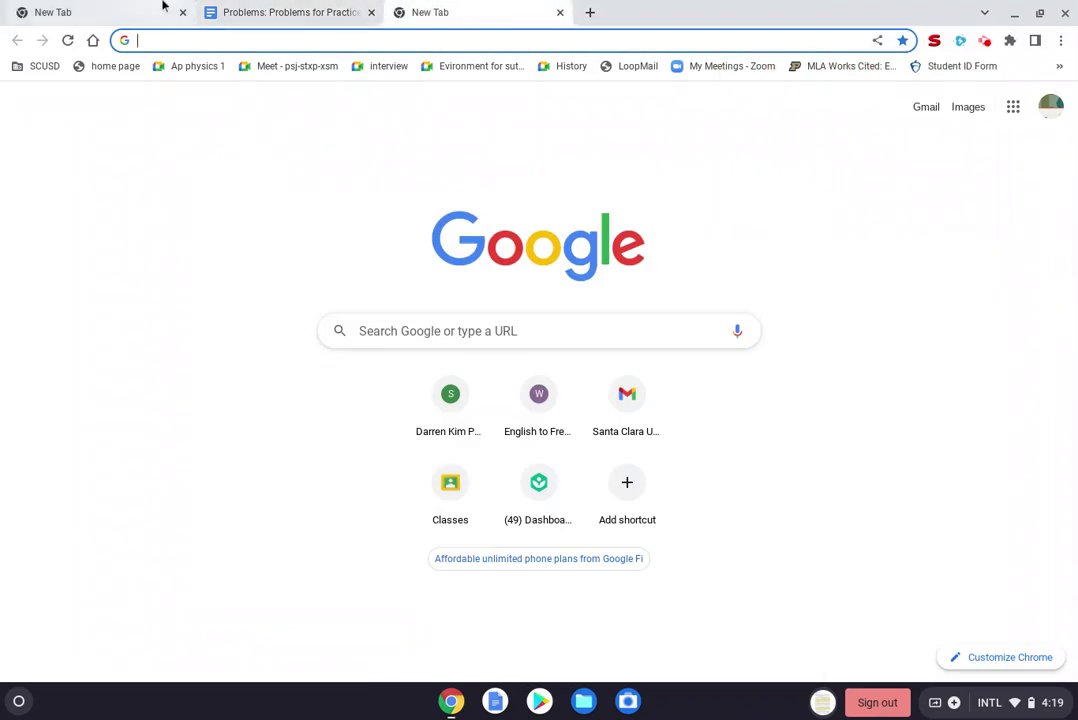
left_click(295, 10)
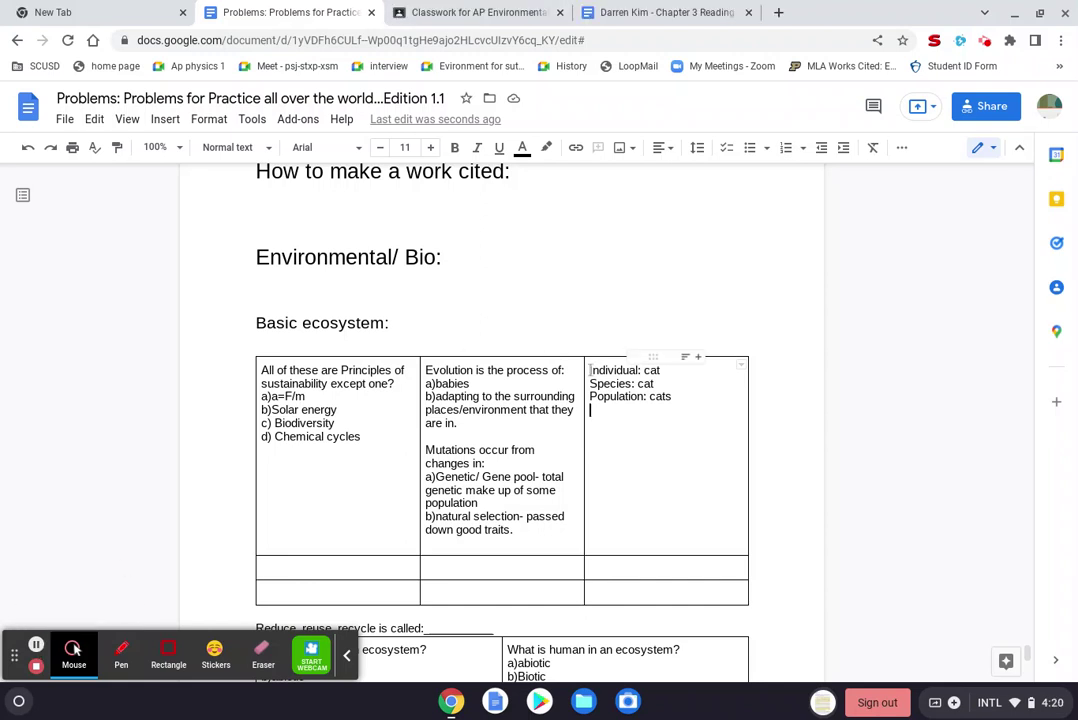
Step: Insert the line "Environmental Jargon" above "Individual: cat" and enter "Communits" on the line below "Population: cats"
left_click(589, 370)
key("Return")
left_click(603, 366)
type("Environmental Ja")
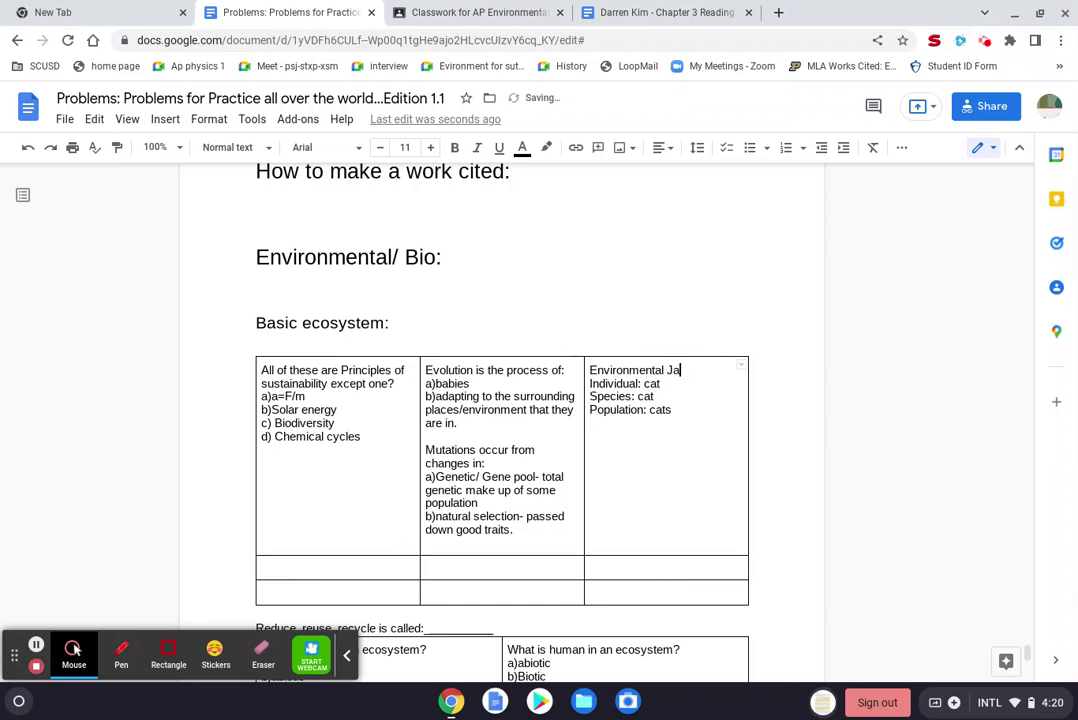
type("rgan")
key("BackSpace")
key("BackSpace")
key("BackSpace")
type("on")
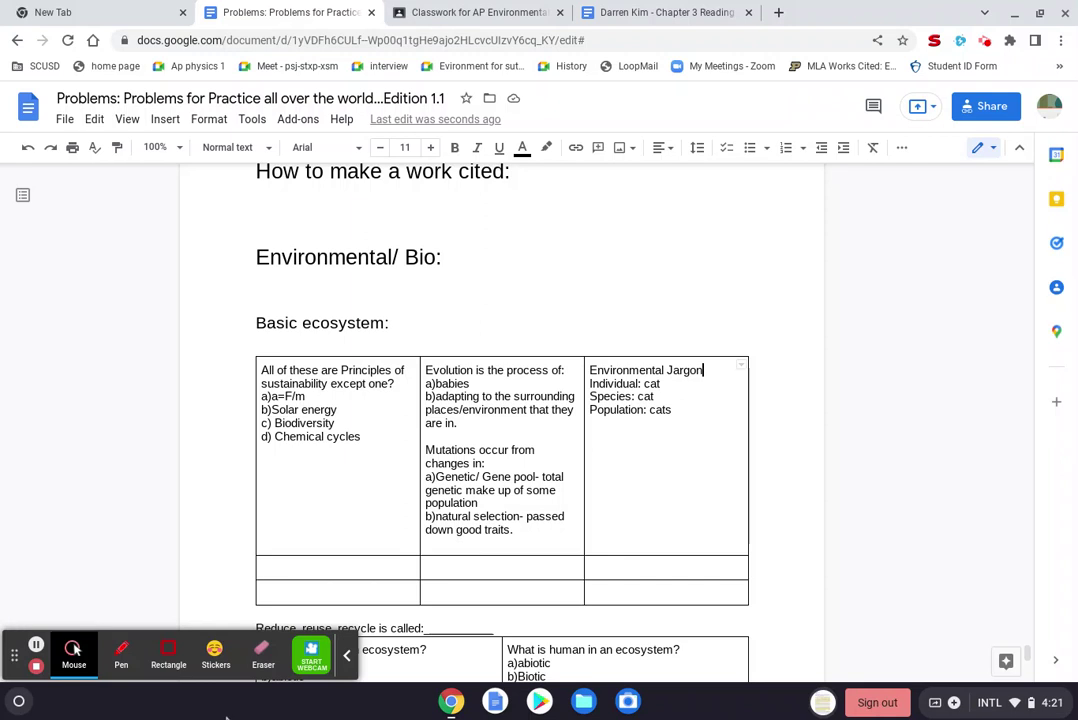
left_click(708, 433)
type("Communits")
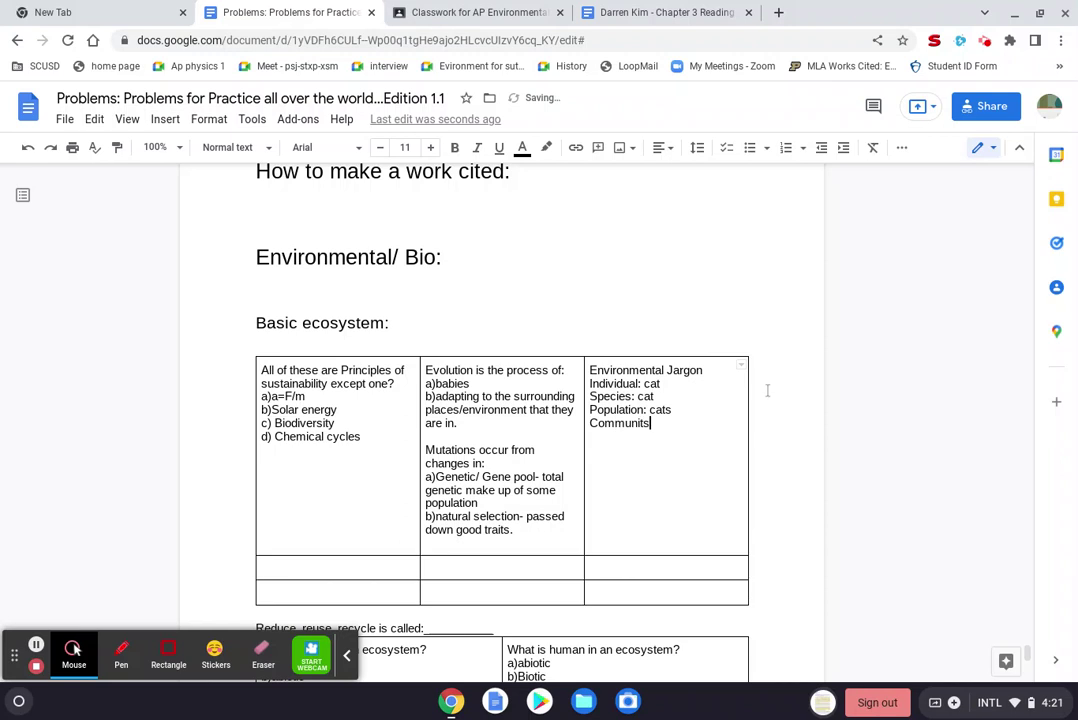
Step: Look up the definition of the copied word "Jargon" on Google, and return to the document
double_click(686, 371)
key("ctrl+c")
key("ctrl+t")
key("ctrl+v")
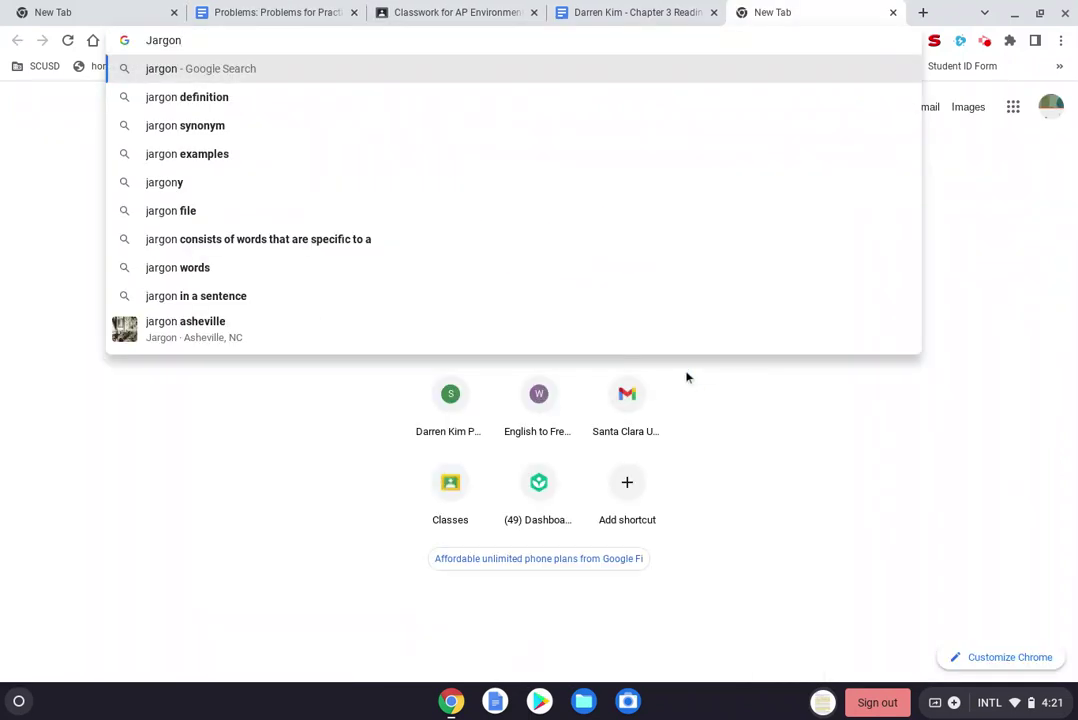
key("ctrl+w")
key("ctrl+t")
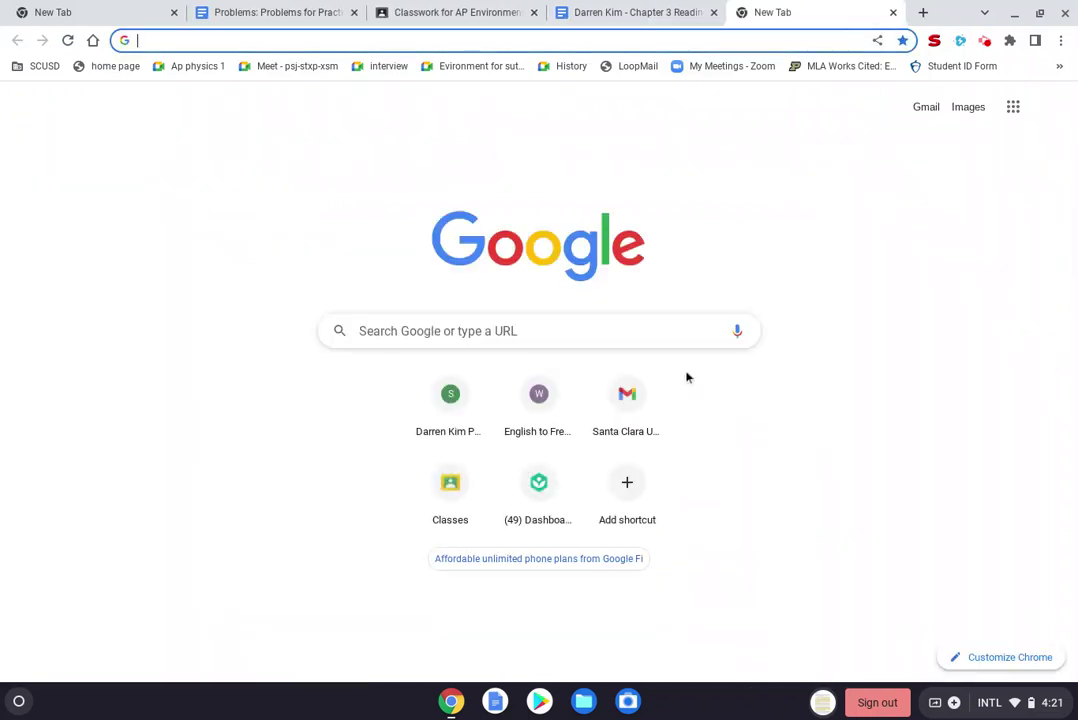
key("ctrl+v")
key("Down")
key("Return")
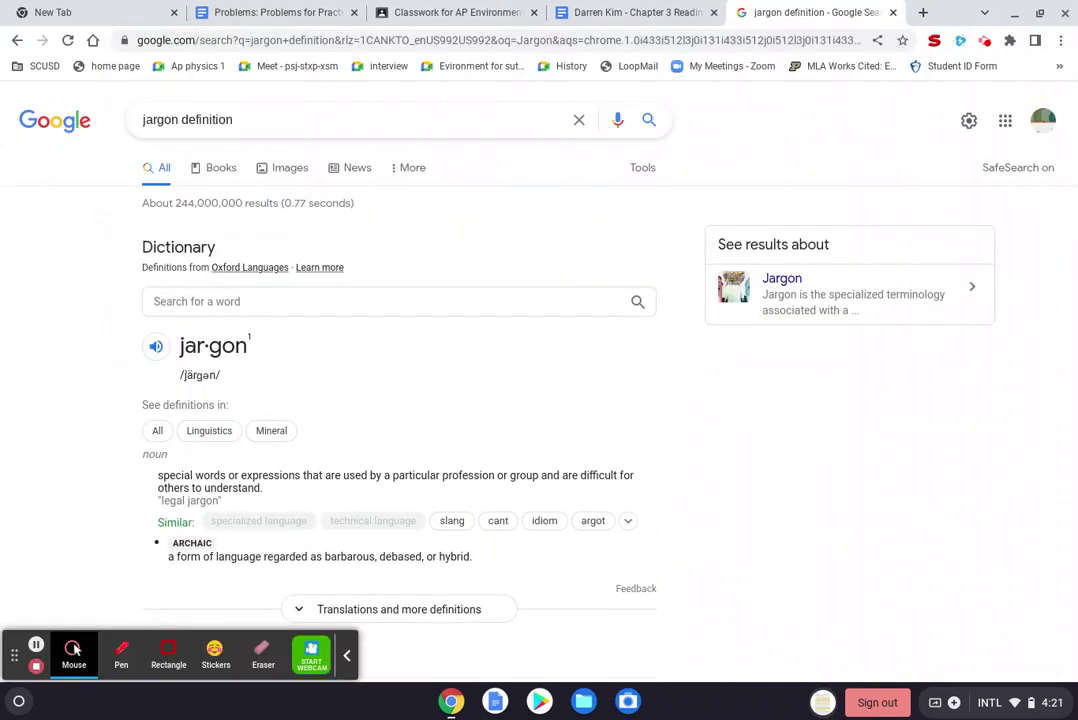
key("ctrl+w")
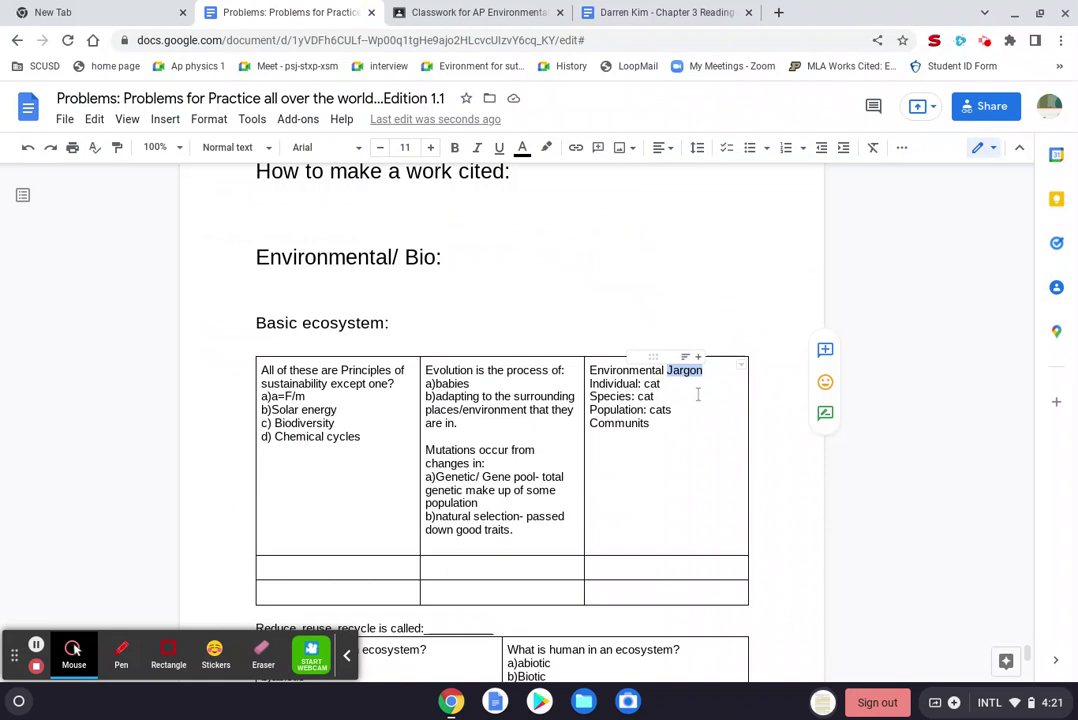
Step: Append " - specialized meaning for environment" to the "Environmental Jargon" line, fixing the spelling of "specialized" with the suggested correction
key("Right")
type("- spe")
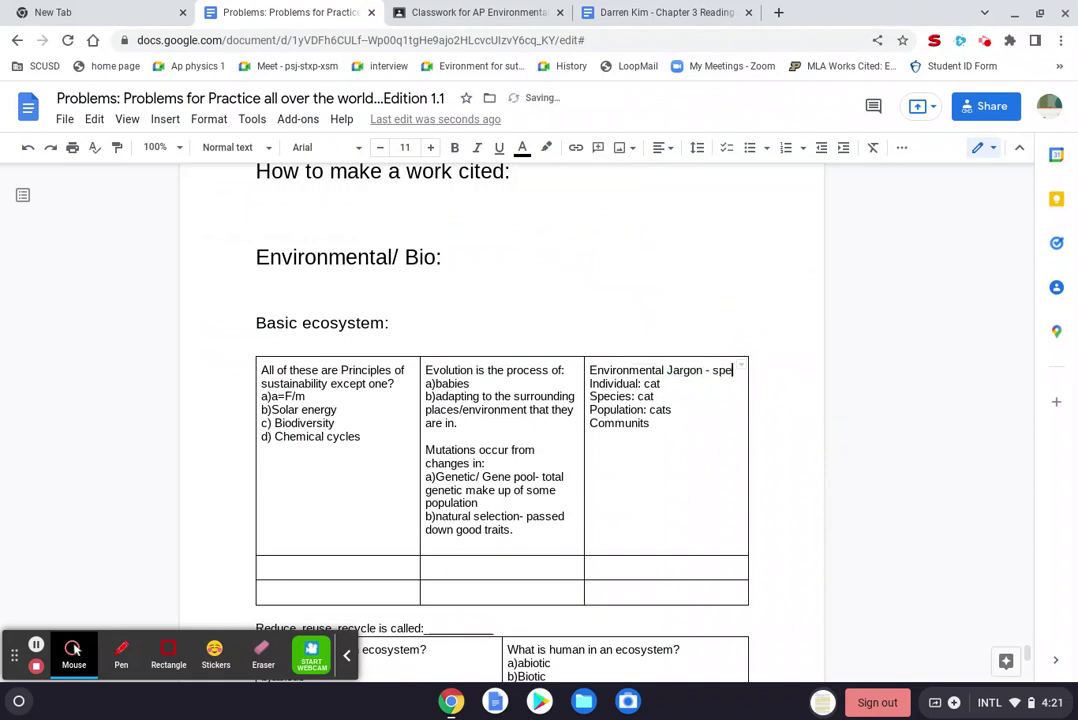
type("icaliz")
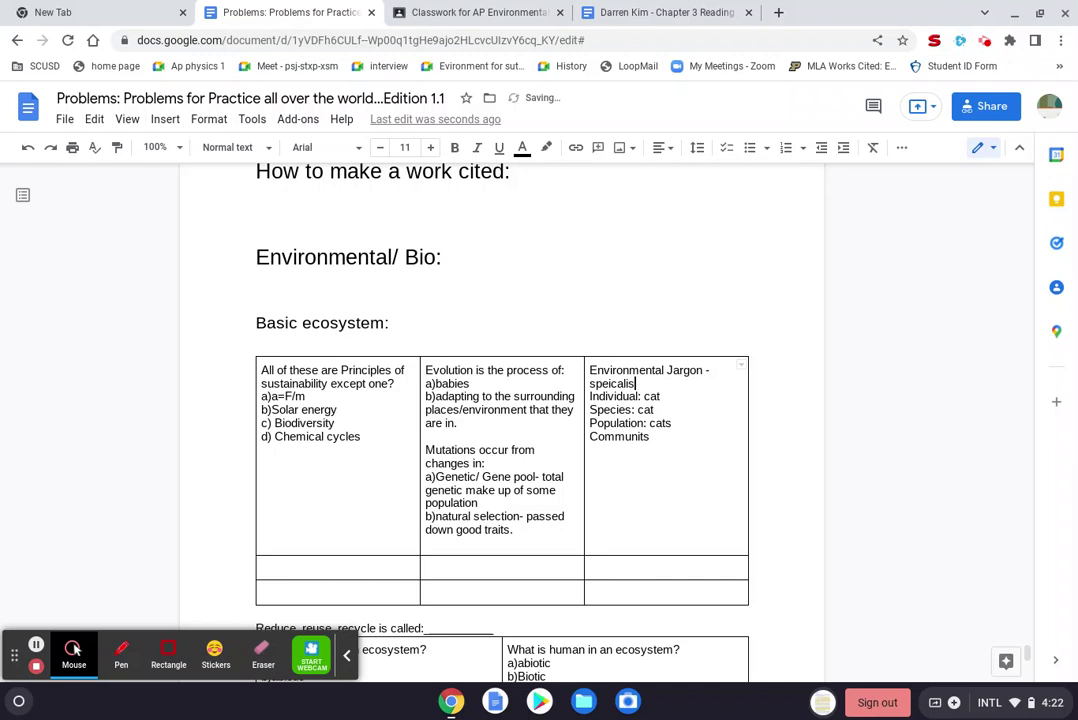
type("ed meaning for")
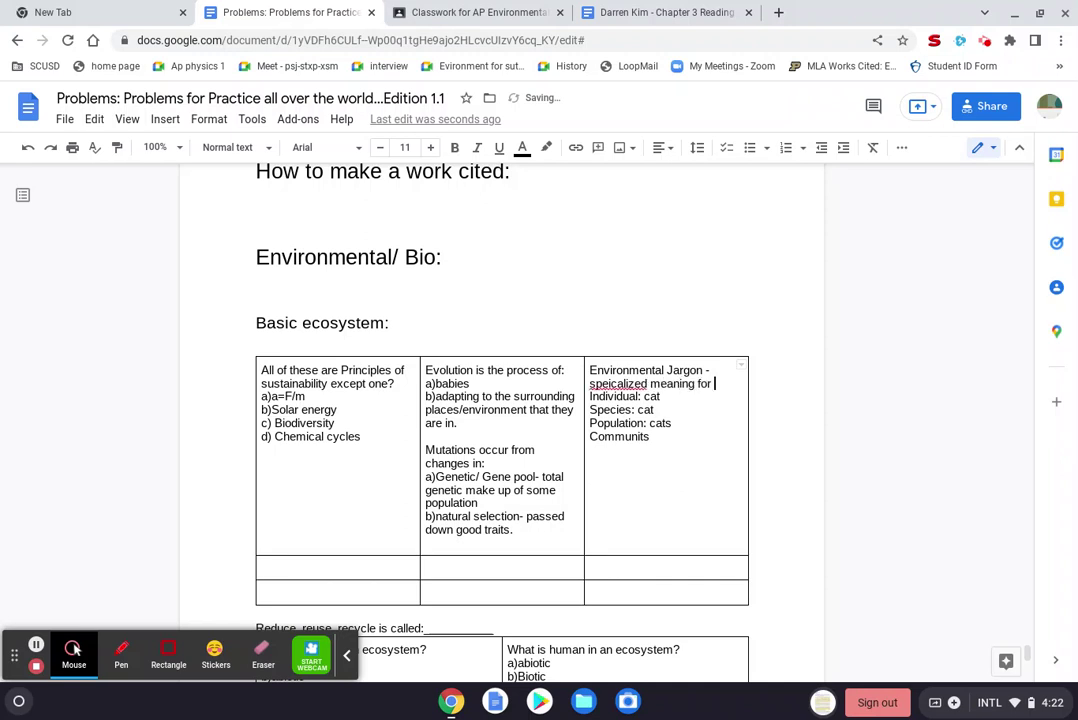
type(" environ")
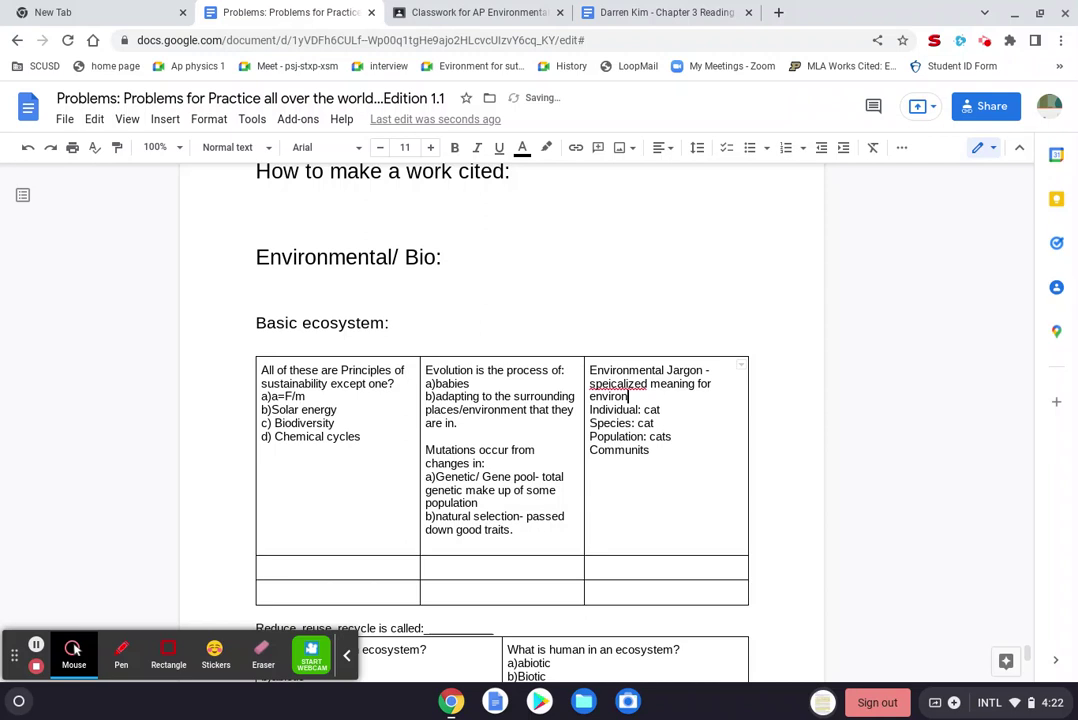
type("ment")
left_click(632, 372)
left_click(620, 384)
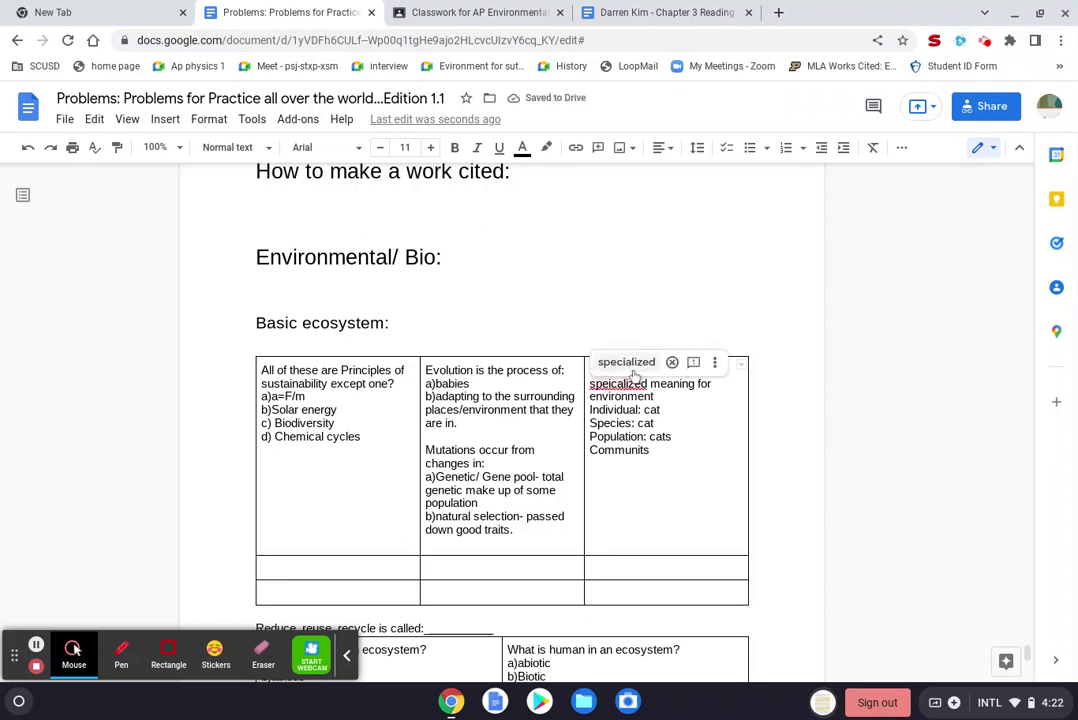
left_click(630, 361)
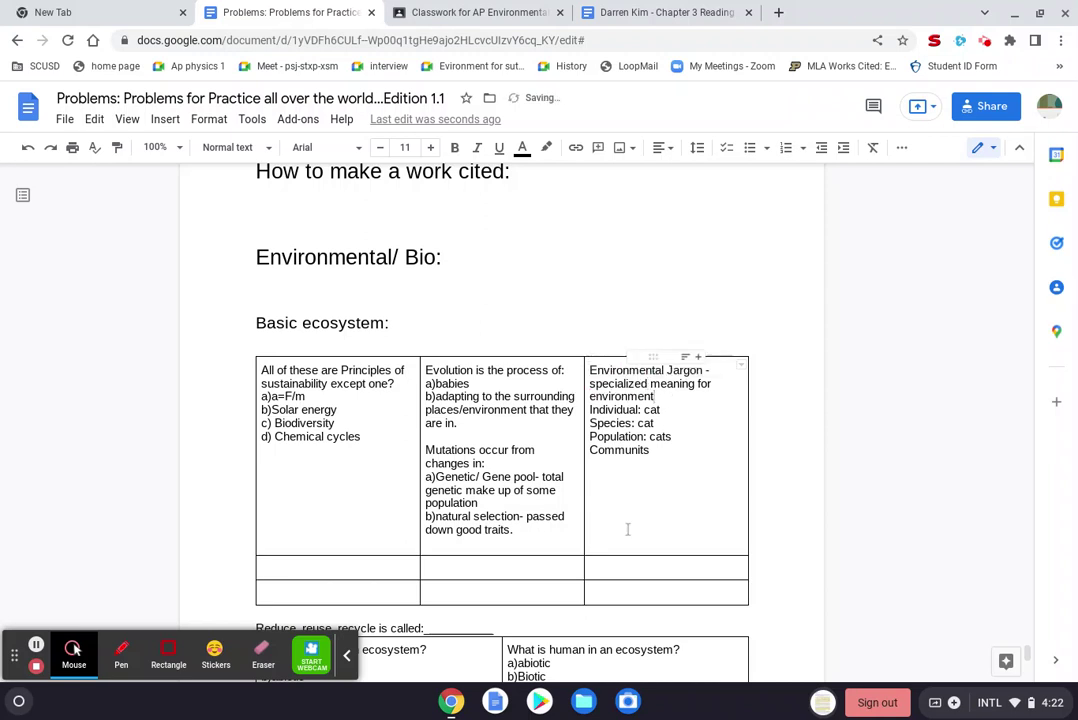
Step: Enter the question "Rules of 70:" with choice "a)banana" in the third cell of the table's second row
left_click(601, 561)
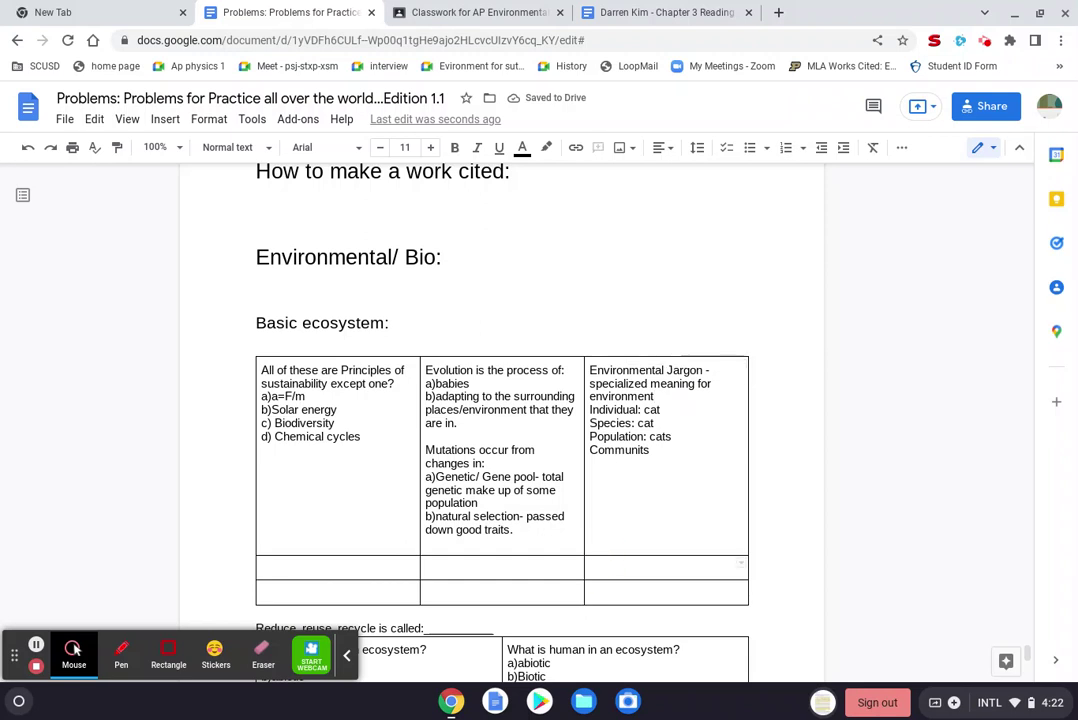
type("Rules of 70:")
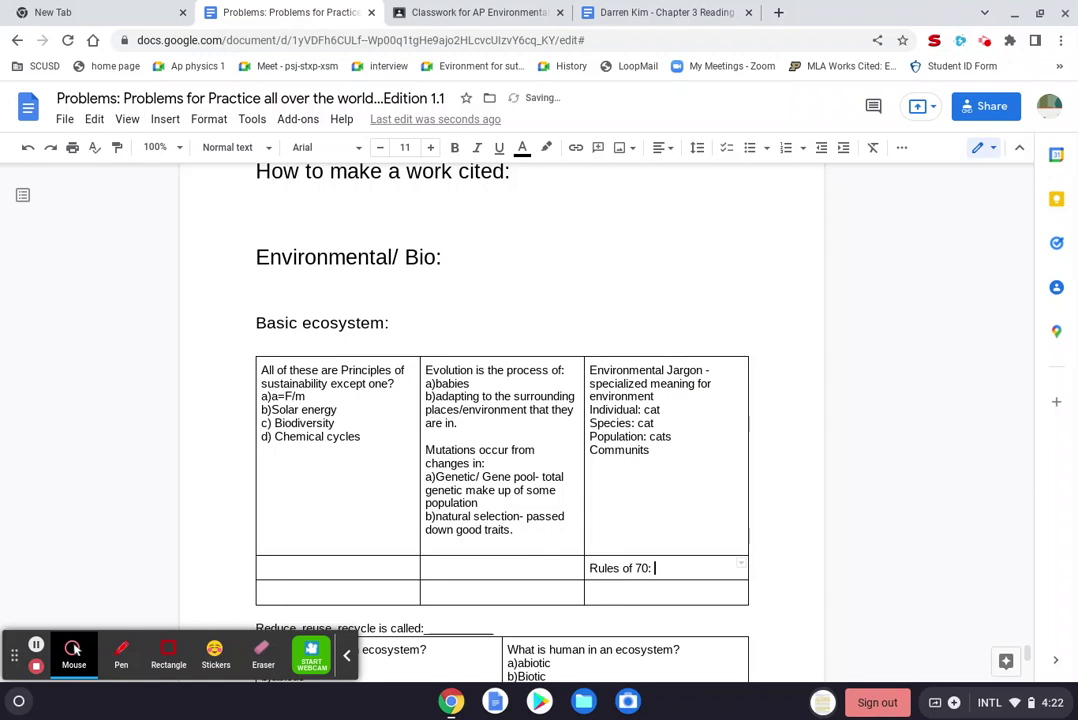
key("Return")
type("a")
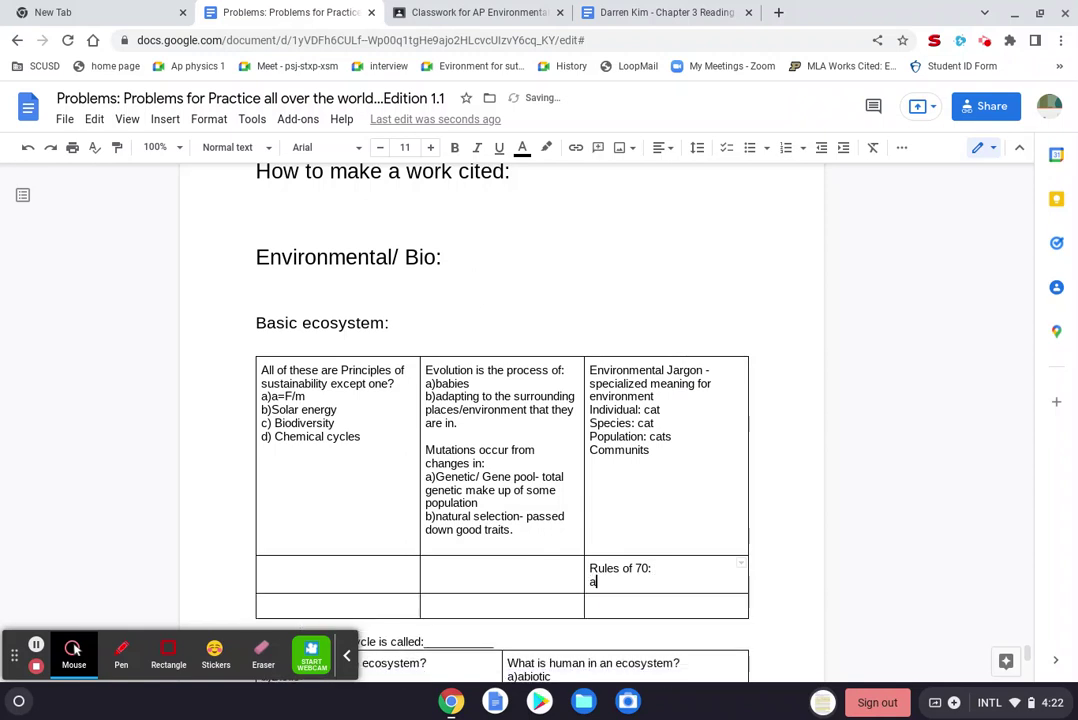
type(")banana")
key("Return")
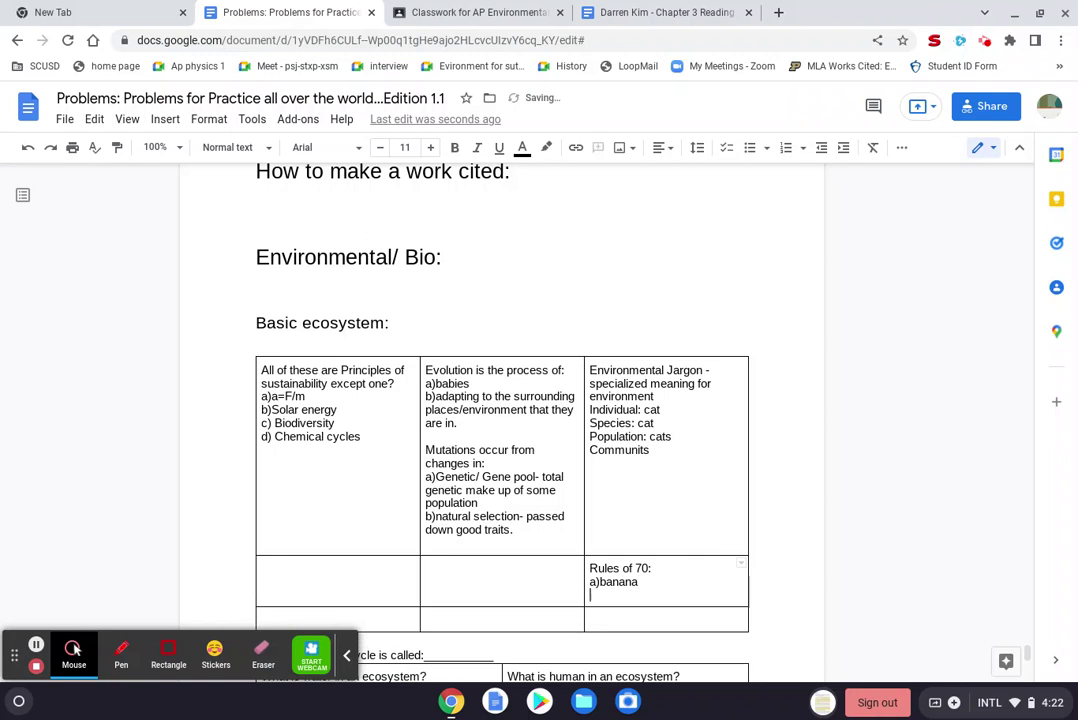
Step: Add choice "b)70/(the percent of population growth)" below choice a) of the Rules of 70 question
type("b)70/(the popu")
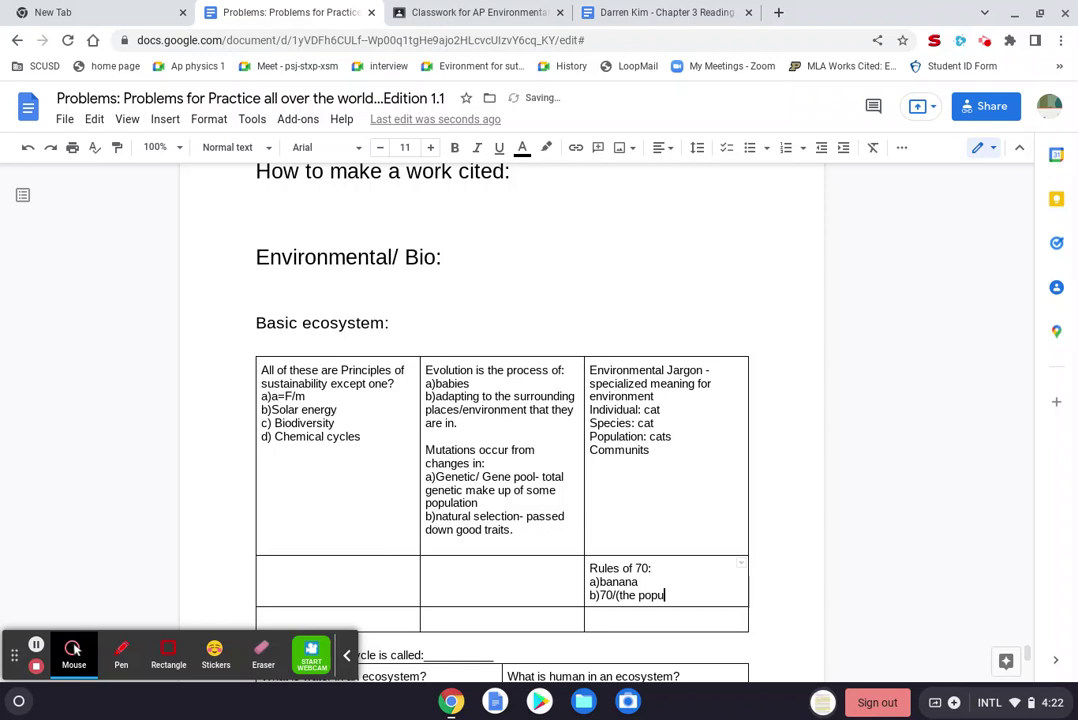
key("BackSpace")
key("BackSpace")
key("BackSpace")
key("BackSpace")
key("BackSpace")
key("BackSpace")
type("pe")
type("rv")
type("ent of pop")
type("u")
key("BackSpace")
type("luation")
type(" grp")
key("BackSpace")
type("oup")
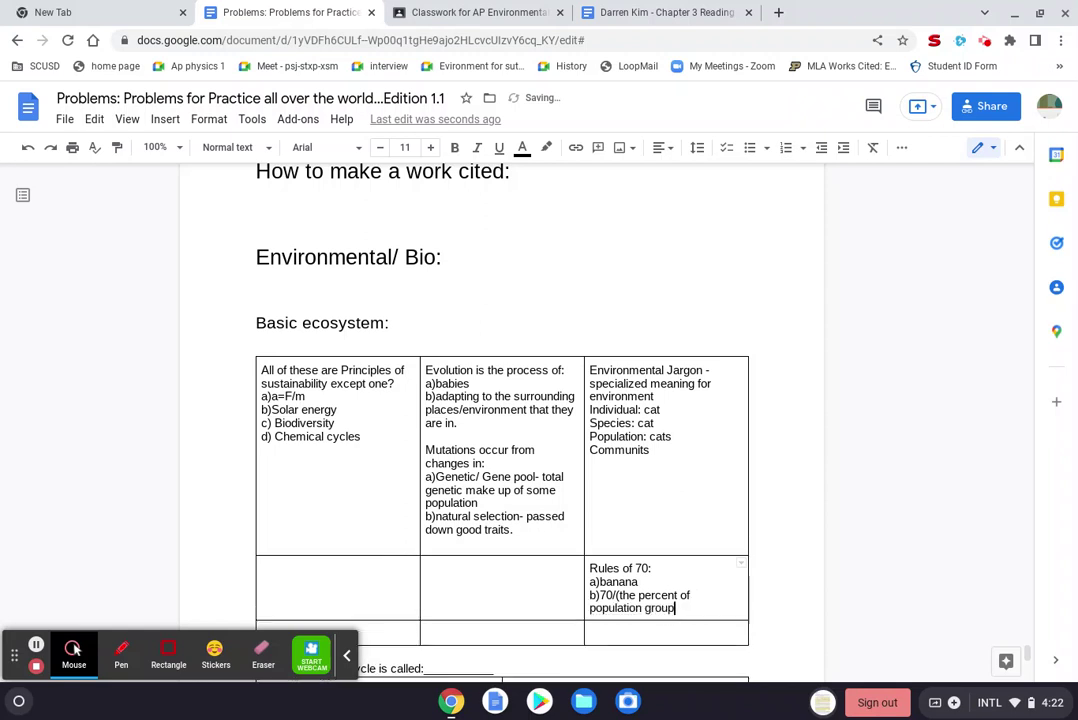
key("BackSpace")
key("BackSpace")
key("BackSpace")
key("BackSpace")
key("BackSpace")
type("growth")
Step: Correct "Communits" to "Communities:" in the Environmental Jargon cell
left_click(623, 520)
left_click(705, 457)
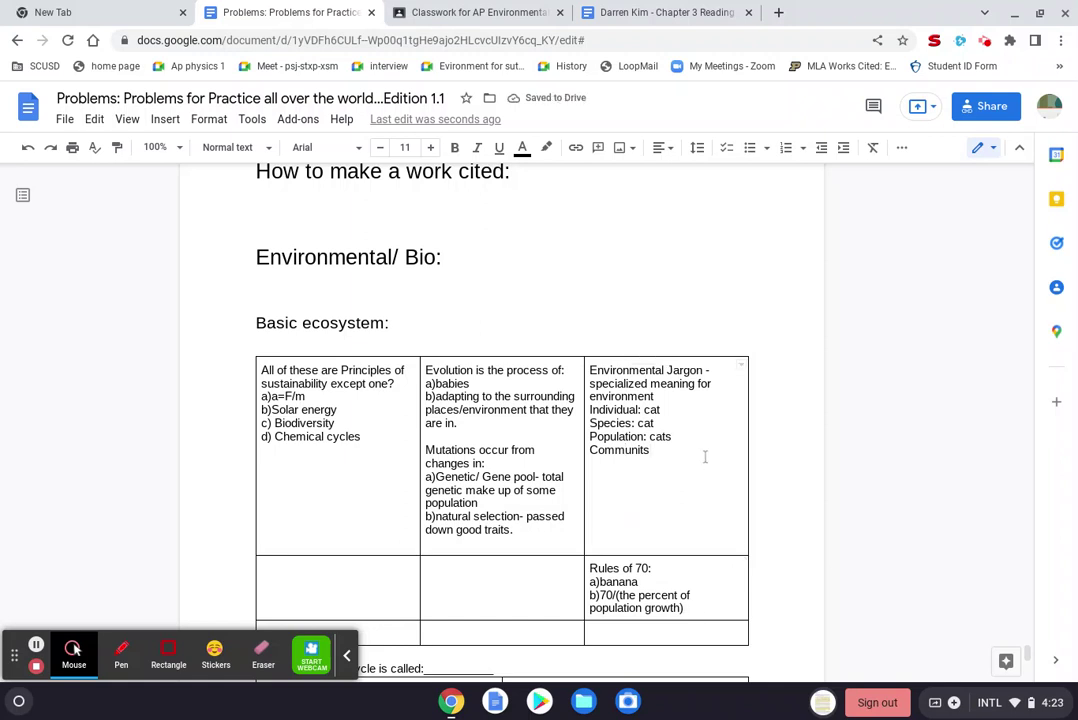
key("BackSpace")
type("y")
key("BackSpace")
type("ies:")
Step: Check the definition of Community in the Chapter 3 Reading Assignment document, and return to the practice problems document
left_click(700, 12)
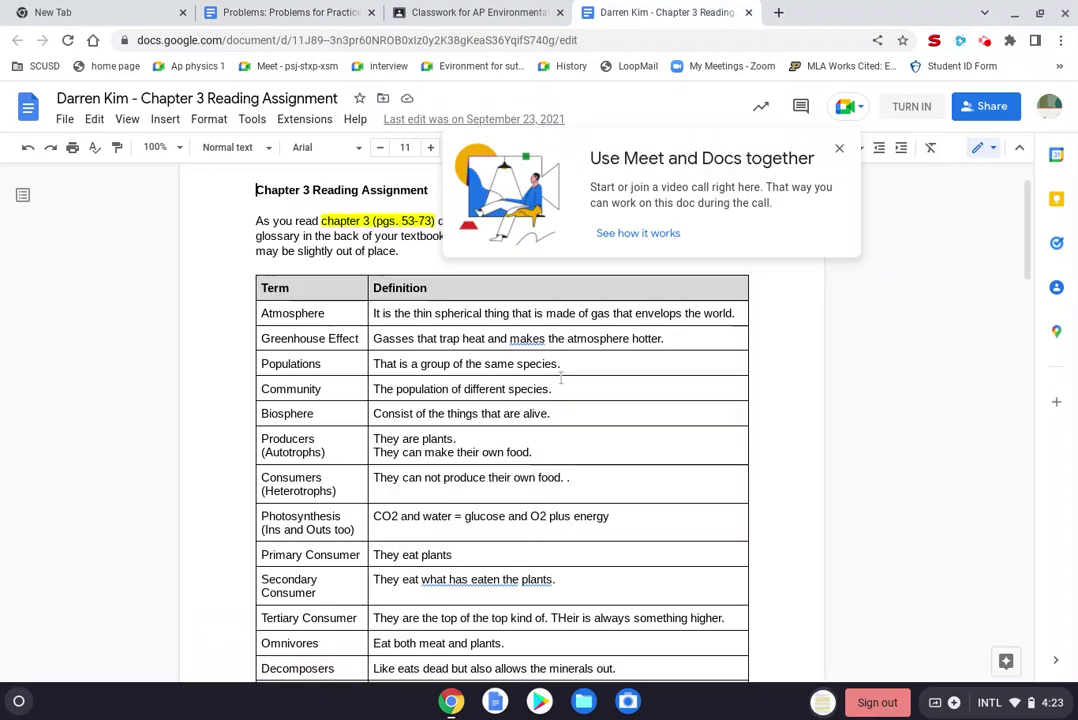
scroll(560, 377, "down", 2)
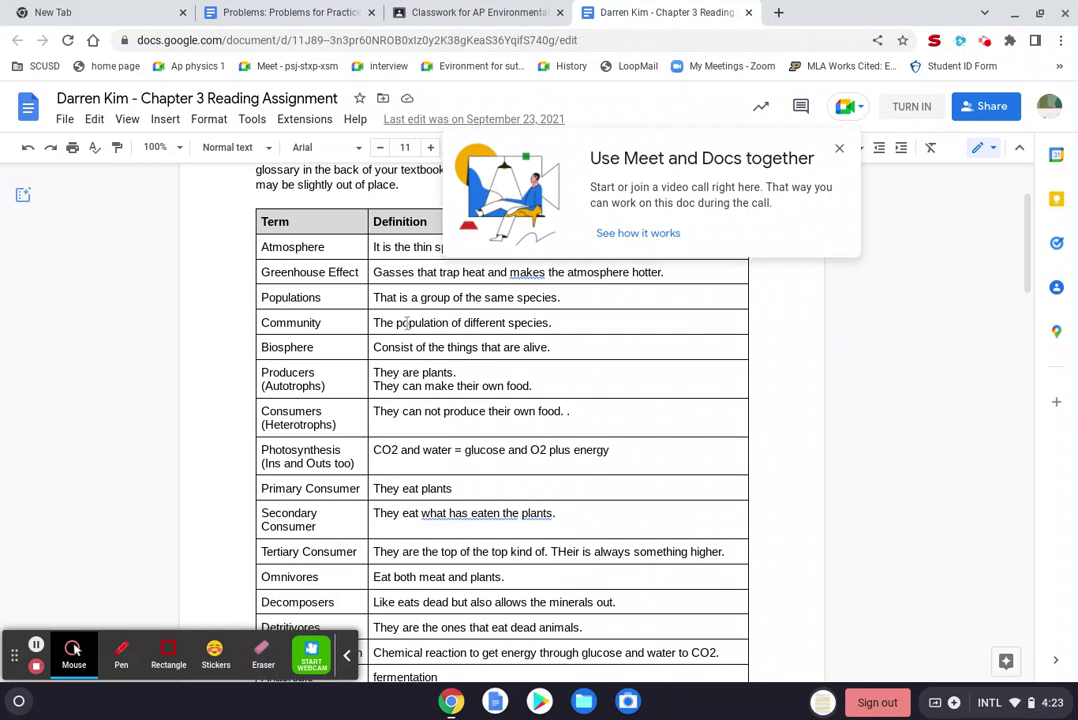
triple_click(460, 322)
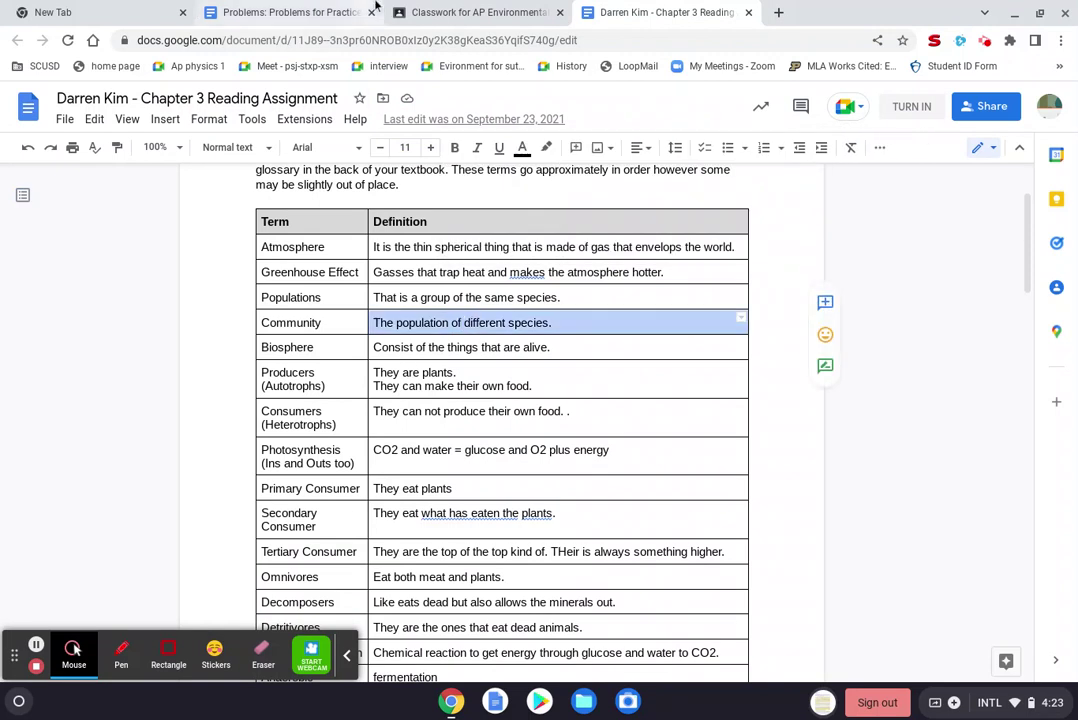
left_click(300, 12)
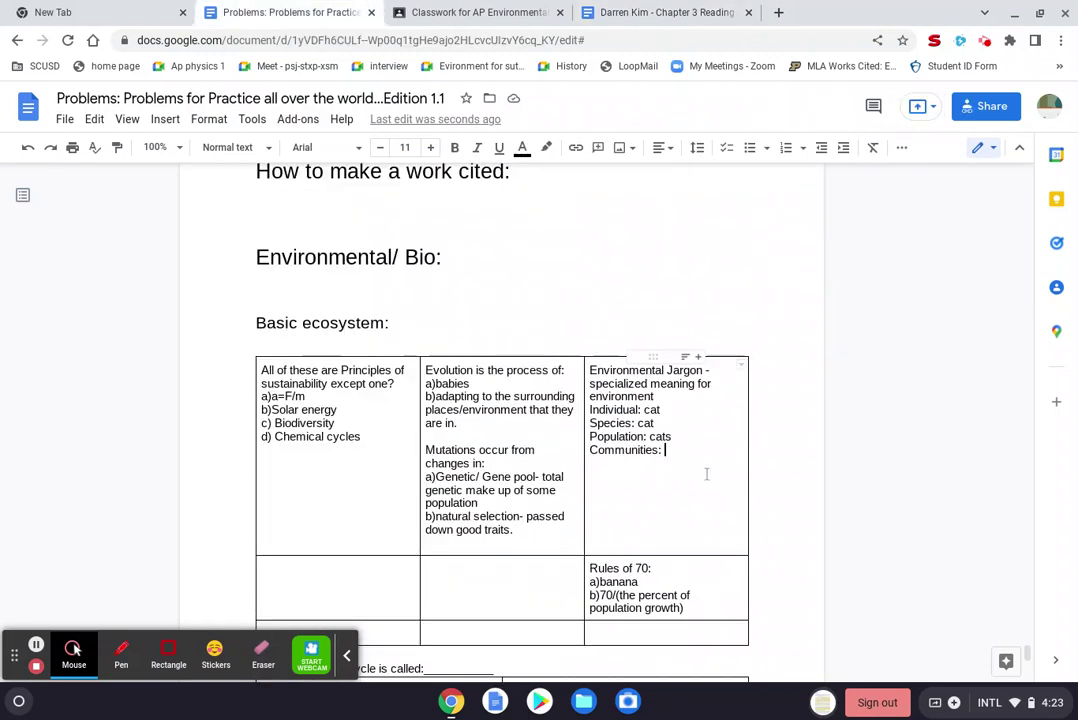
Step: Complete the "Communities:" line with "Population of different species." and start a new line below it
type("Poplua")
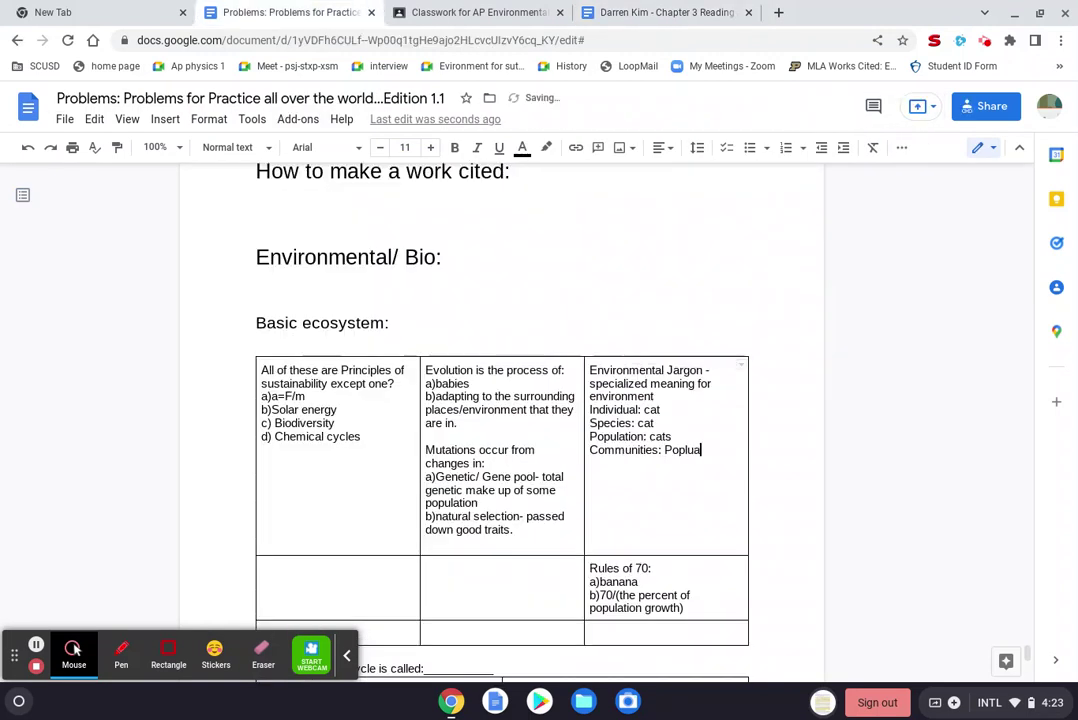
key("BackSpace")
key("BackSpace")
key("BackSpace")
type("ulation of differe")
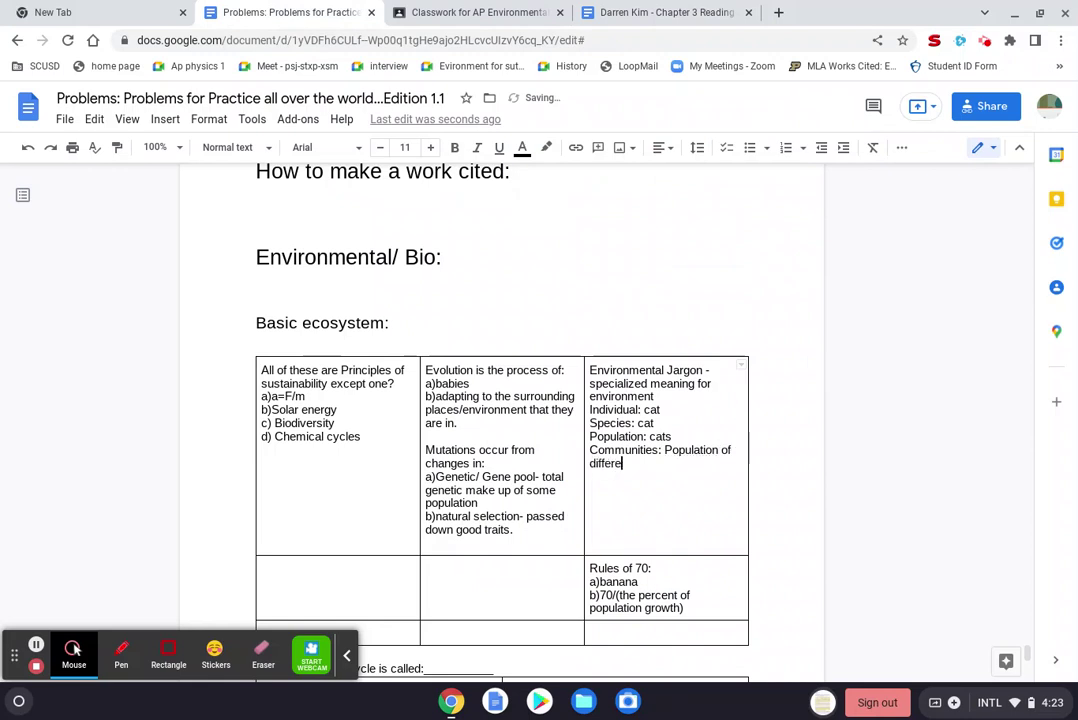
type("nt spe")
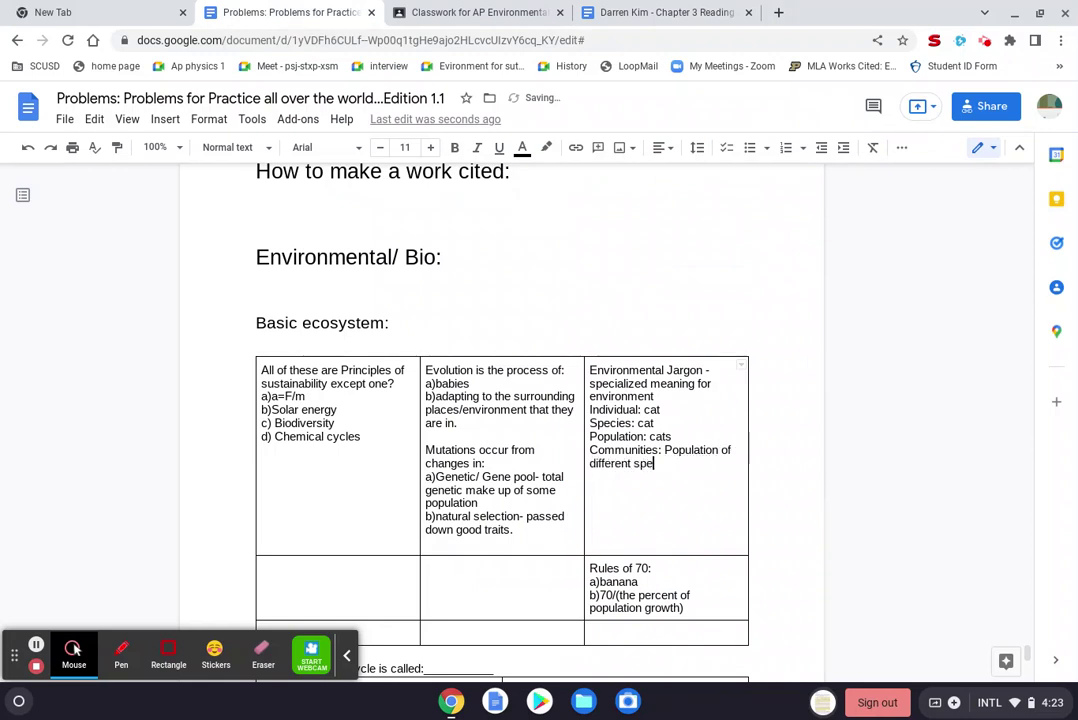
type("cies.")
key("Return")
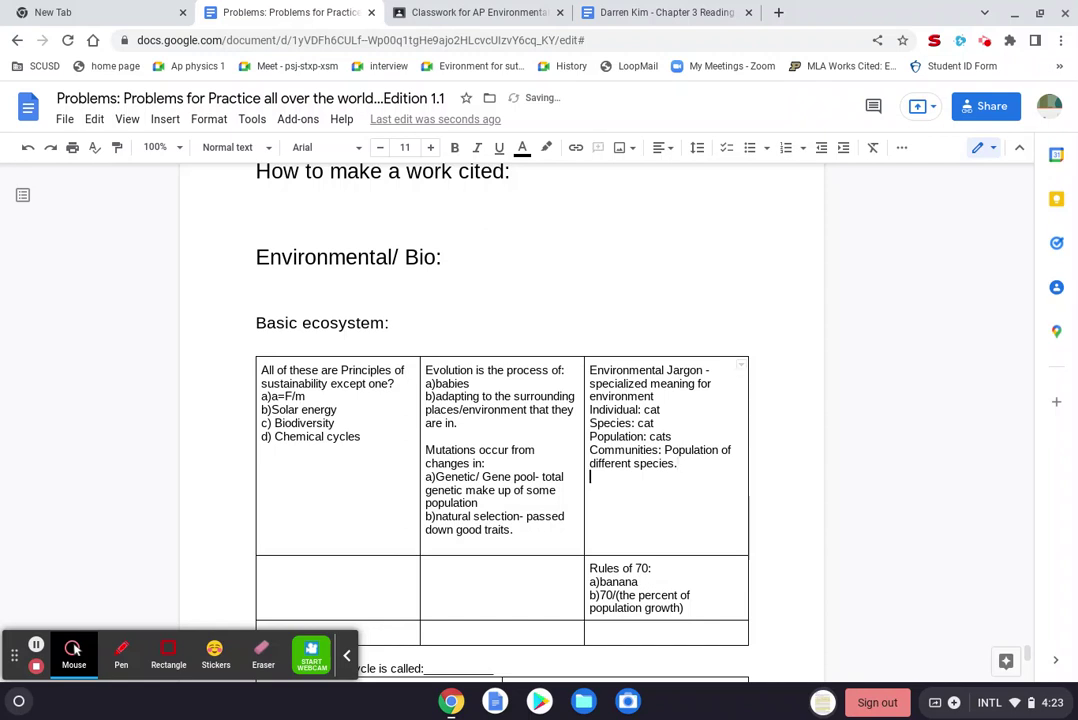
Step: Check the Biosphere definition in the Chapter 3 Reading Assignment and add "Biosphere: all living things" to the Environmental Jargon cell
left_click(645, 12)
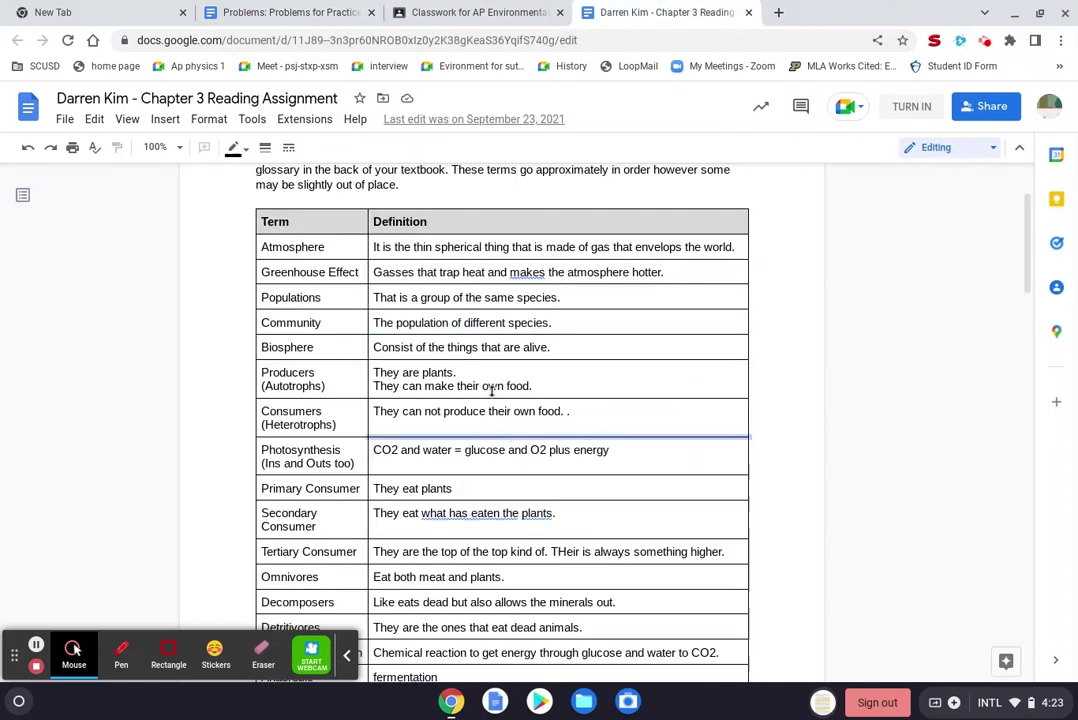
triple_click(457, 350)
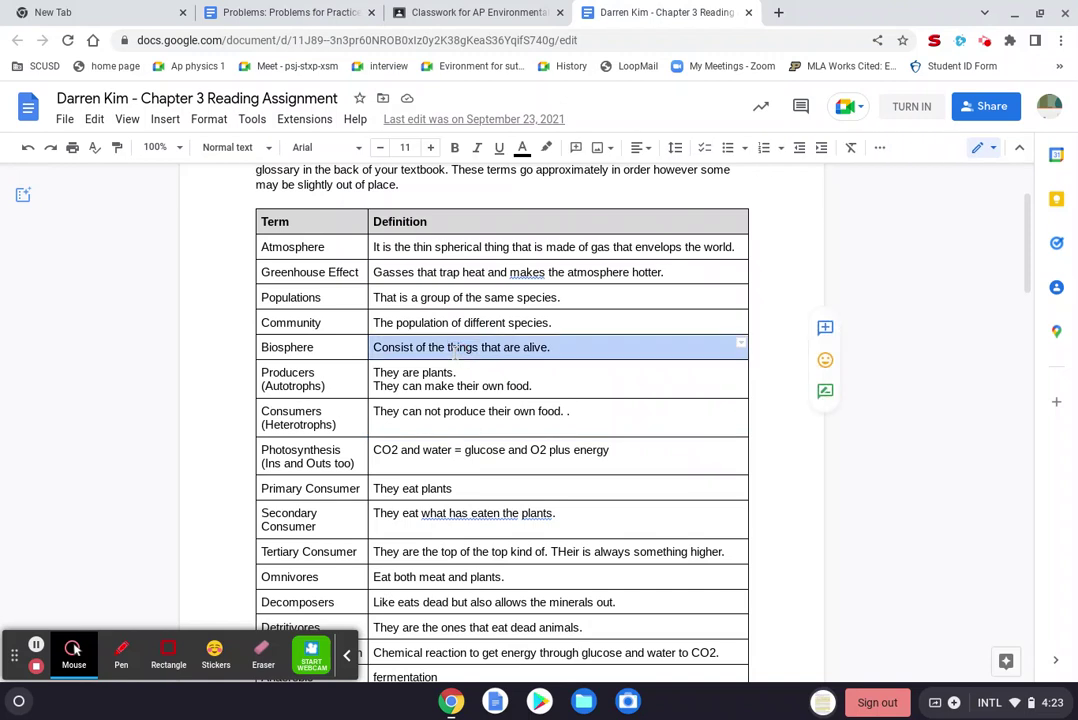
left_click(319, 10)
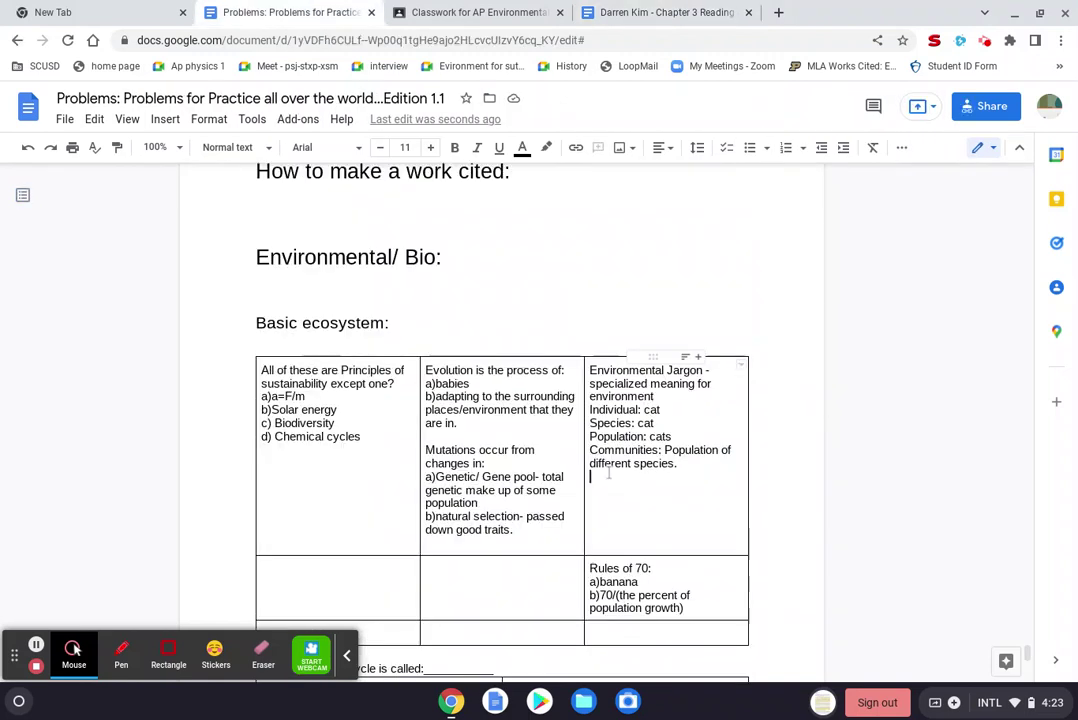
type("Biosphere: al")
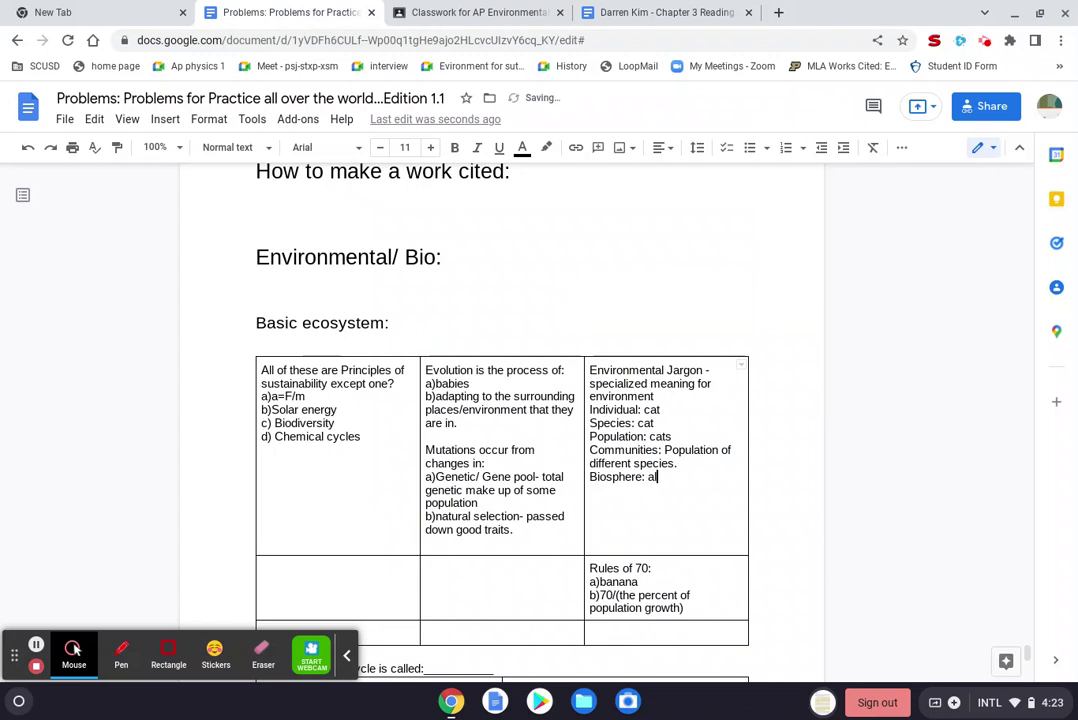
type("l living things")
Step: Insert a line reading "Biomes: Part of" above the Biosphere line
key("Up")
key("Return")
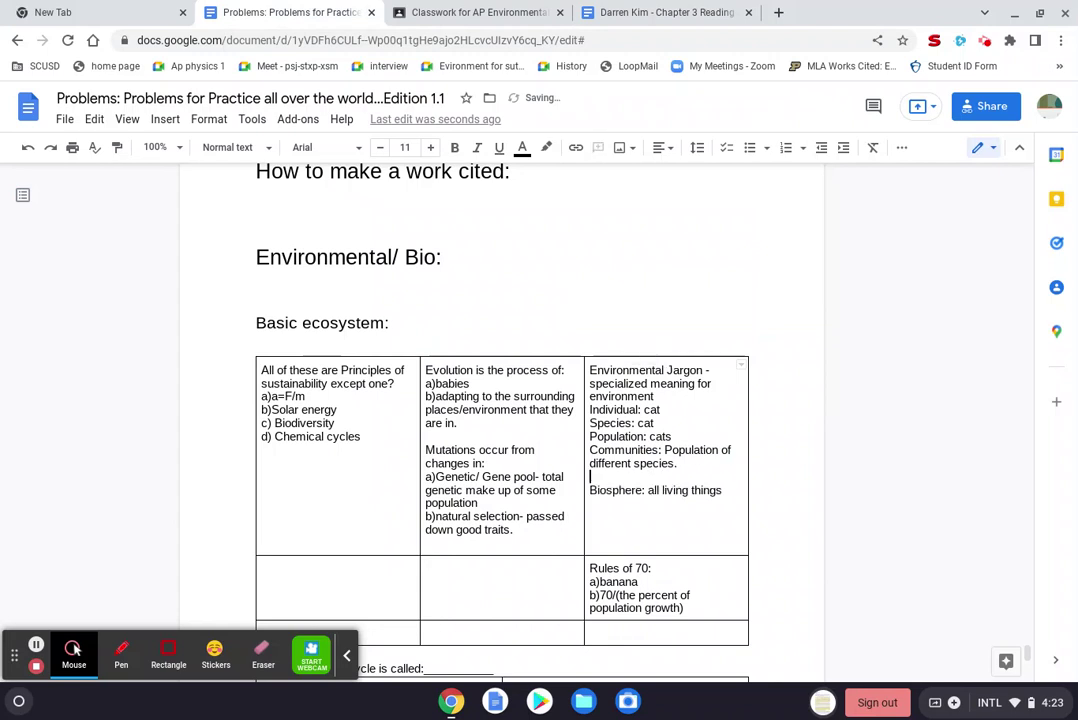
type("Biomes")
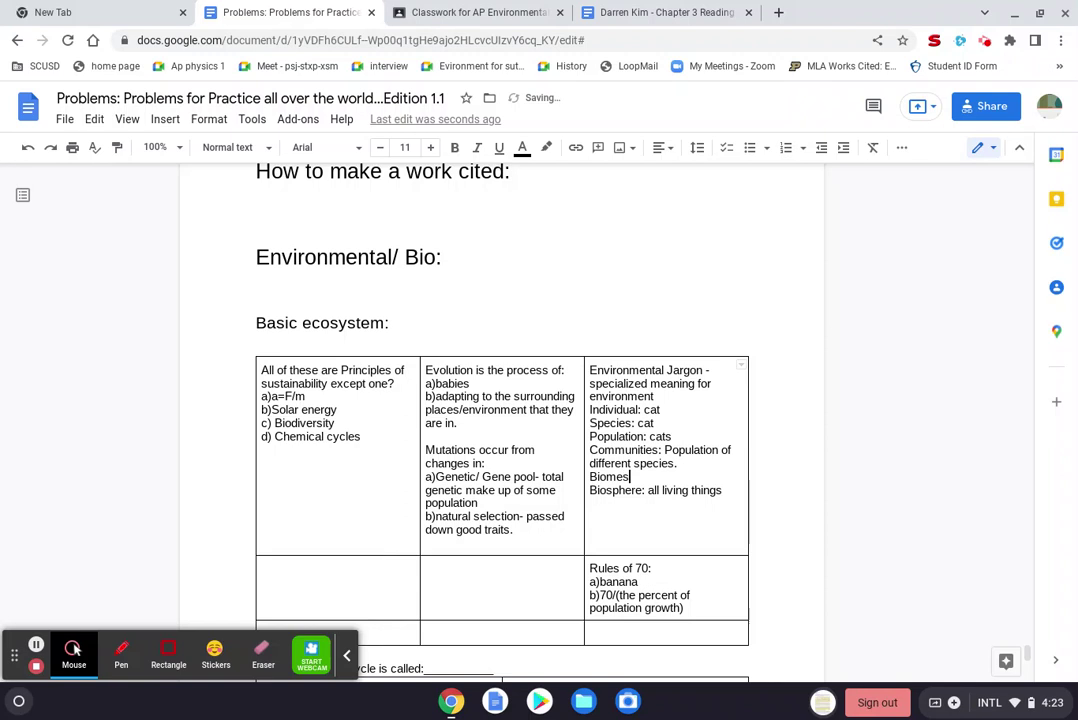
type(": Part of")
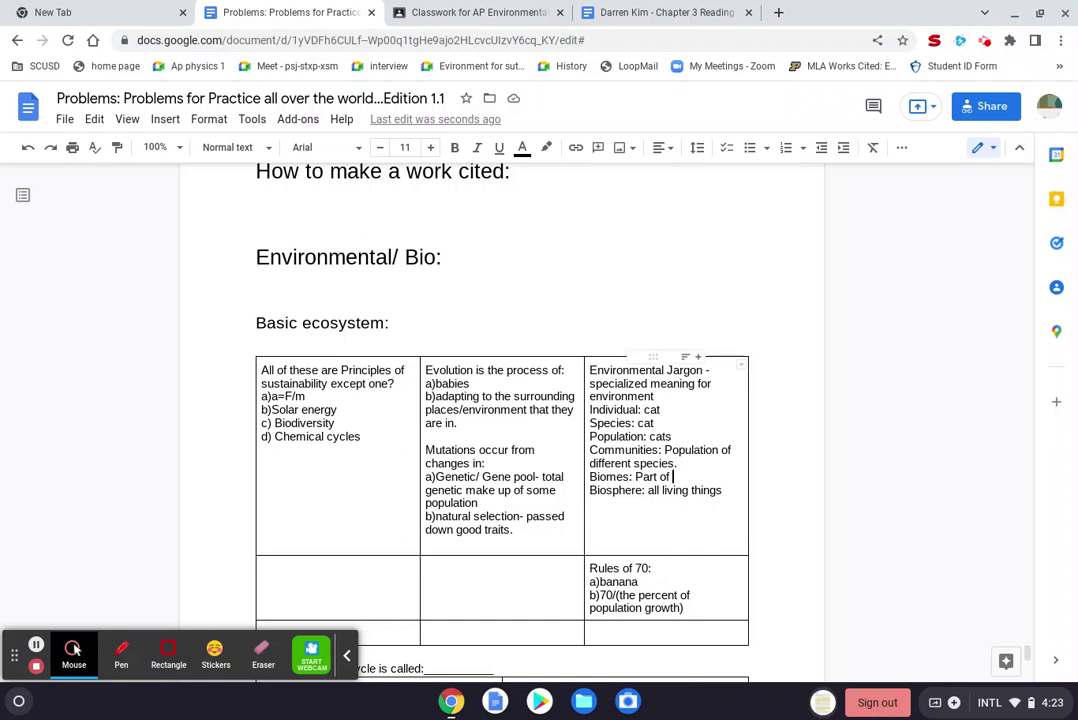
Step: Start a new line below the Environmental Jargon heading with "One of these don"
left_click(655, 396)
key("Return")
type("One ")
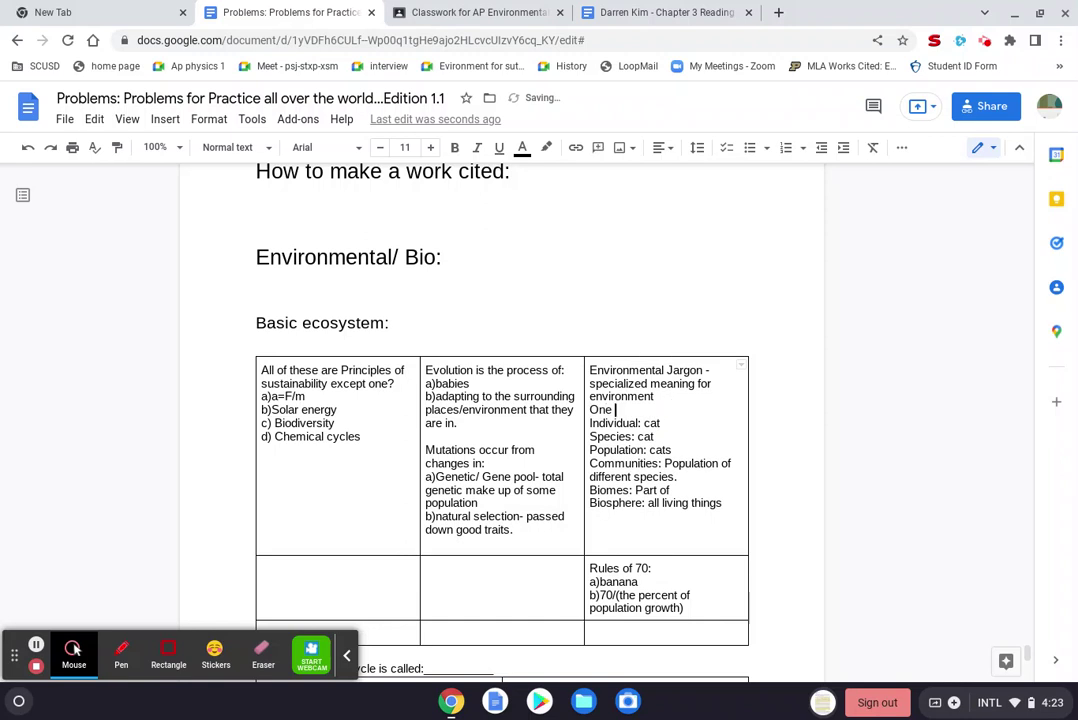
type("of these don")
key("BackSpace")
type("'")
key("BackSpace")
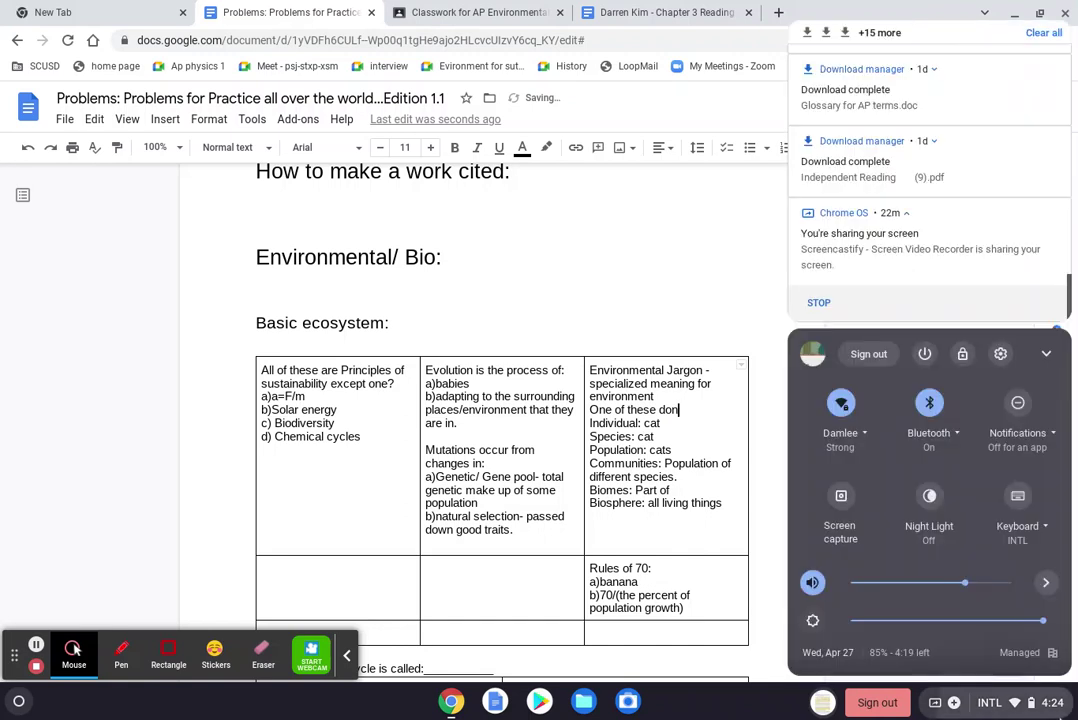
Step: Switch the keyboard input method to English (US) and finish the new line as "One of these do NOT belong here:"
left_click(1025, 527)
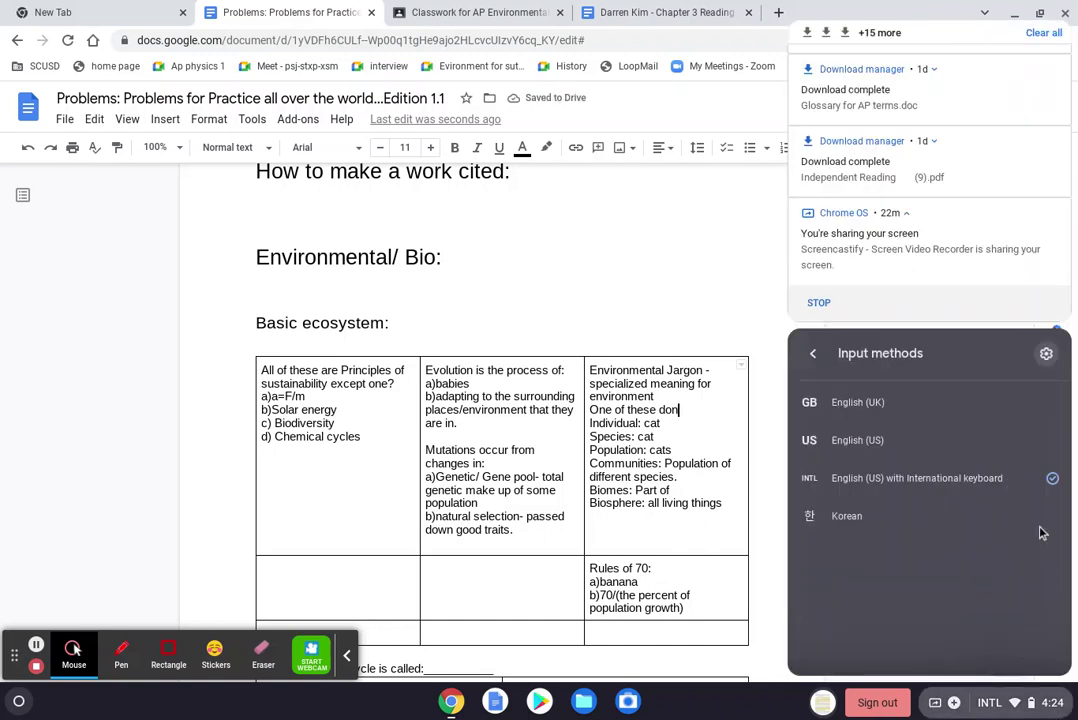
left_click(858, 440)
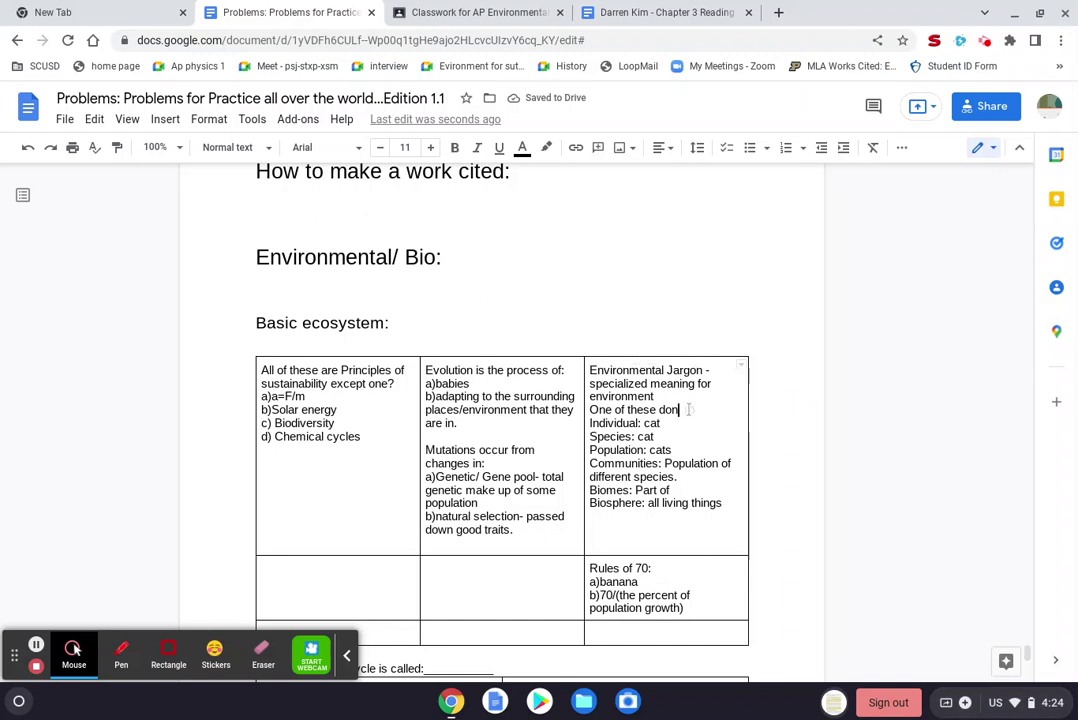
key("BackSpace")
type("NOT belong here")
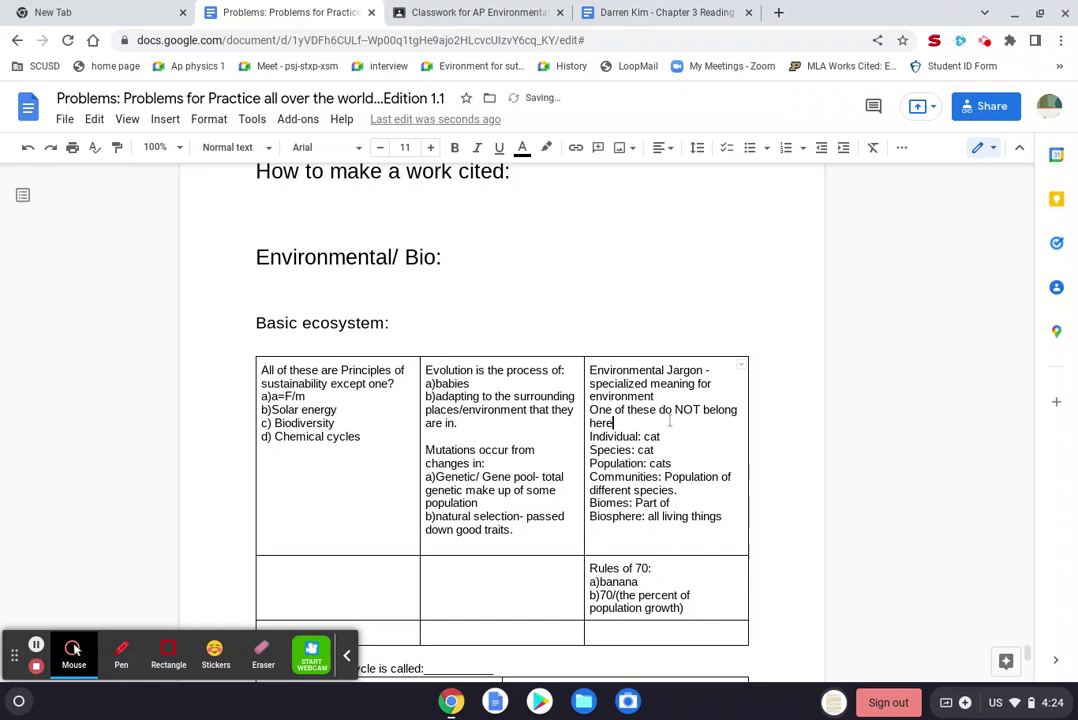
type(":")
Step: Italicize the word "Individual" in the Environmental Jargon cell
double_click(650, 437)
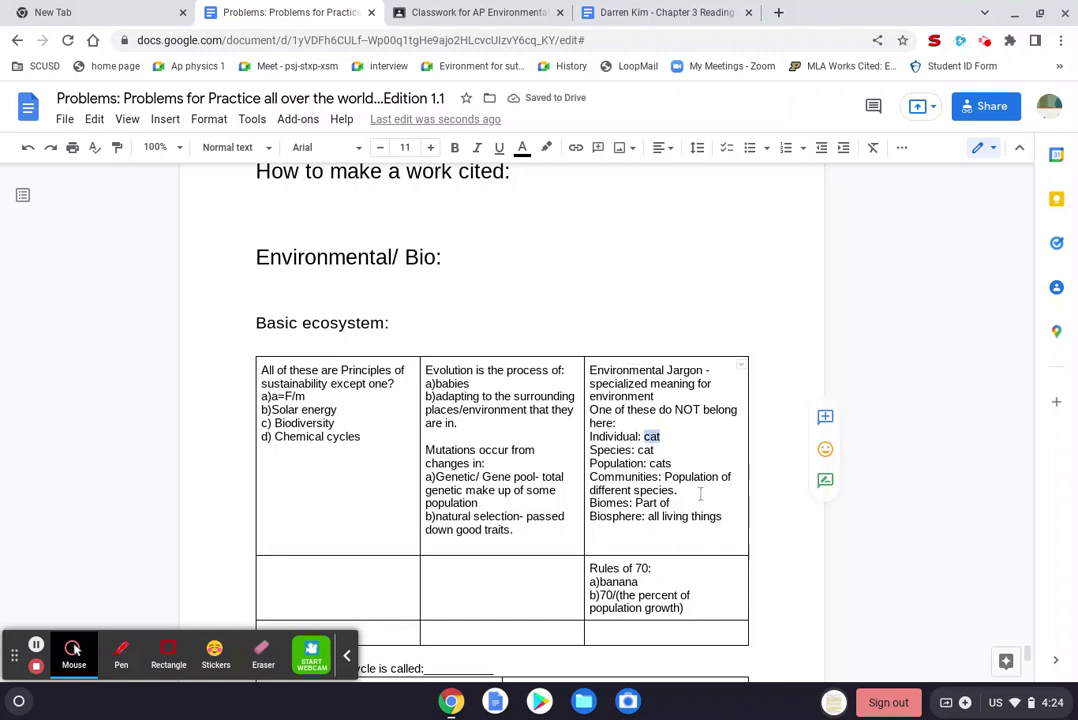
double_click(608, 437)
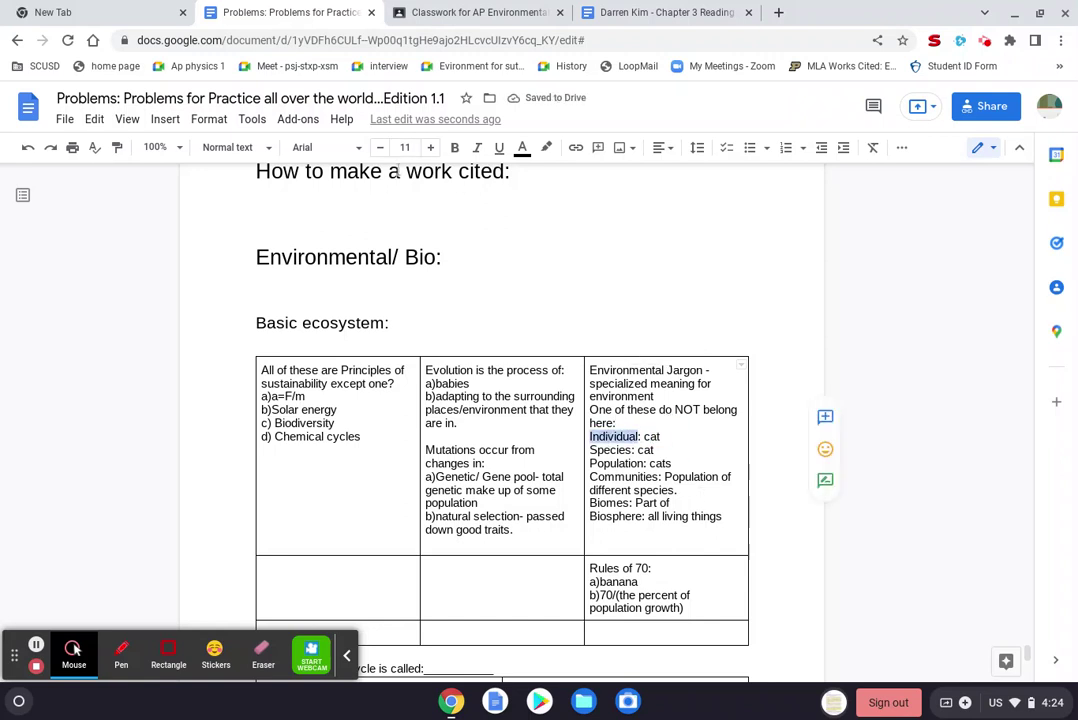
key("ctrl+i")
left_click(660, 455)
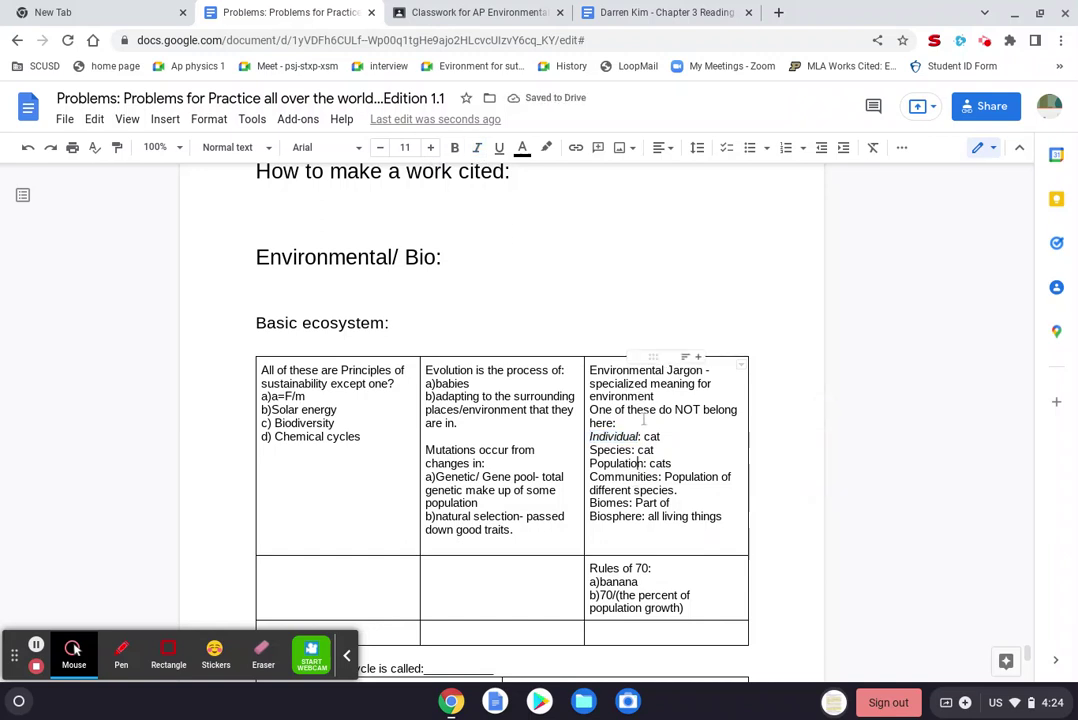
Step: Reduce the font size of the line "One of these do NOT belong here:" to 9
triple_click(644, 419)
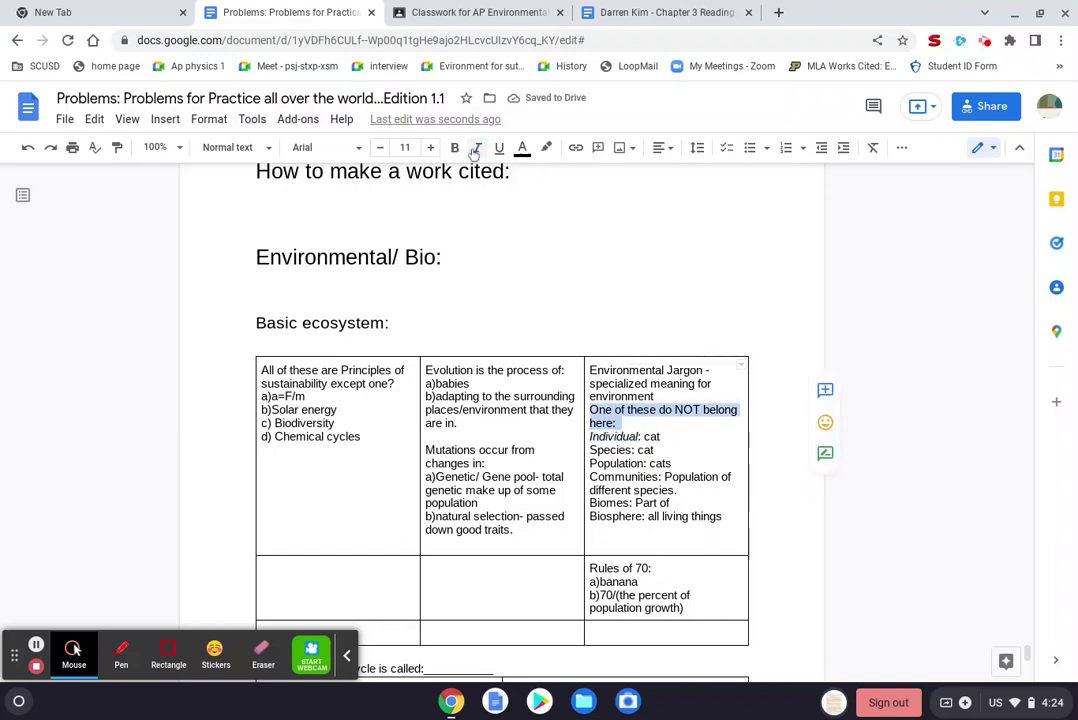
left_click(380, 147)
left_click(380, 147)
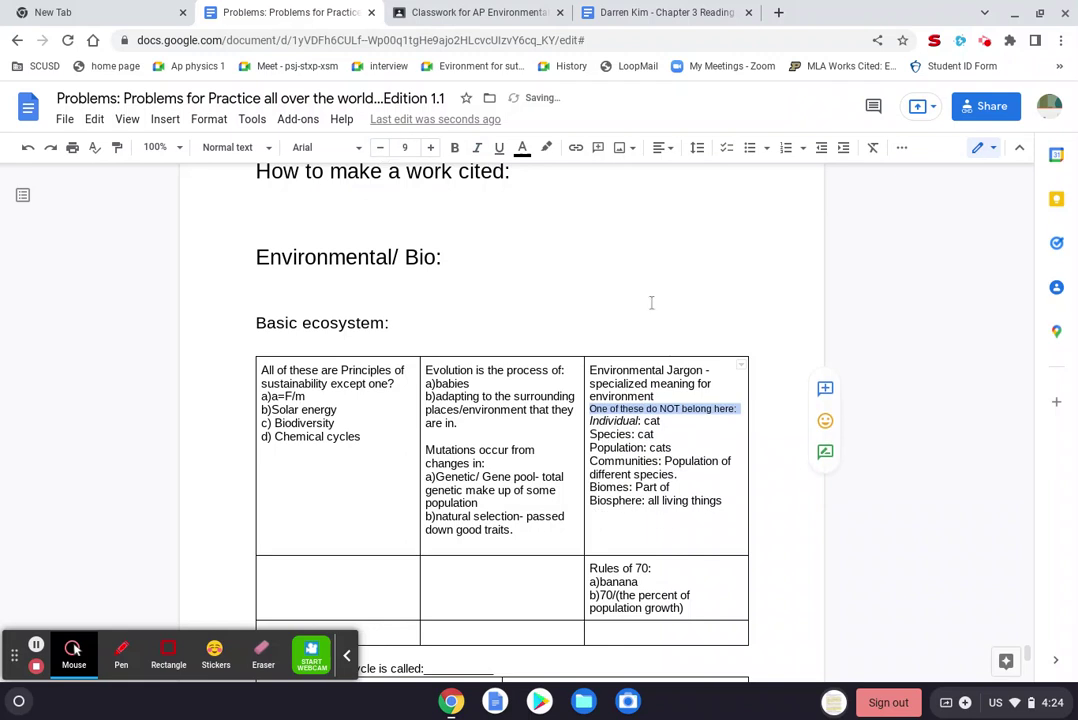
Step: Highlight the "Environmental Jargon - specialized meaning for environment" heading in yellow
triple_click(616, 370)
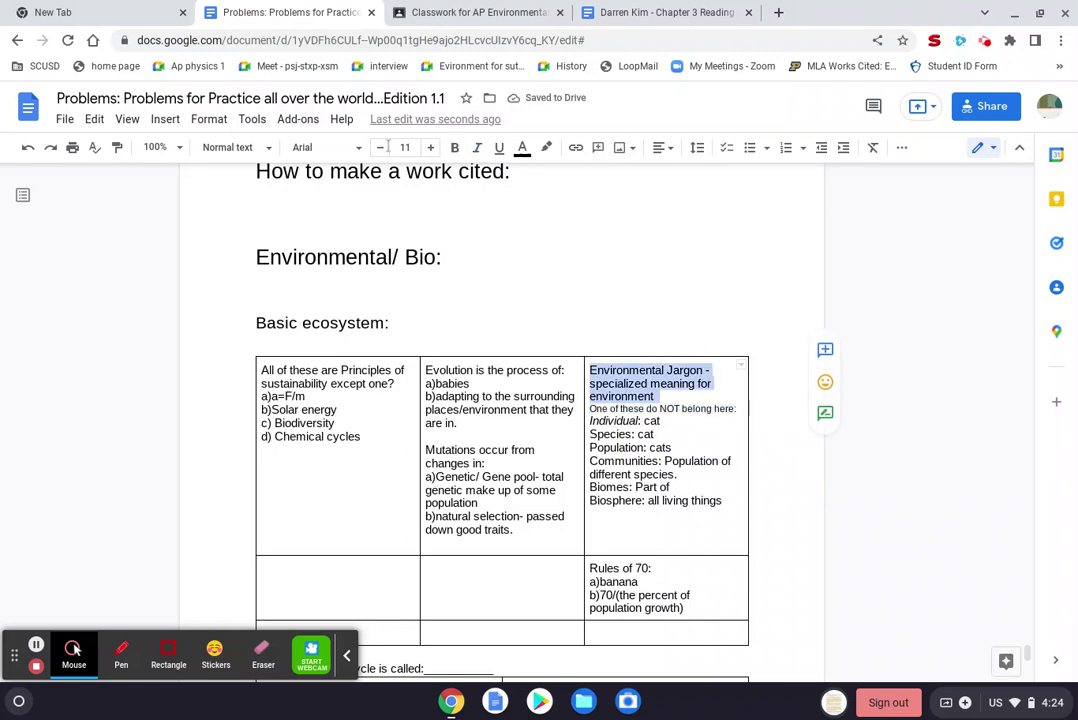
left_click(546, 147)
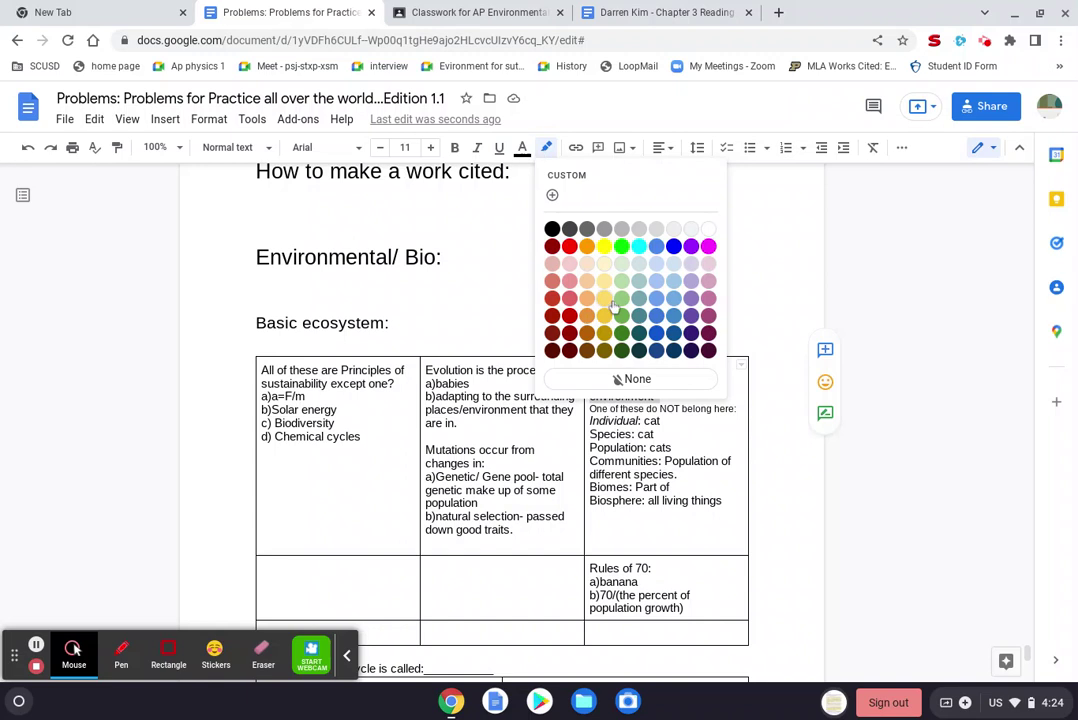
left_click(606, 247)
left_click(685, 474)
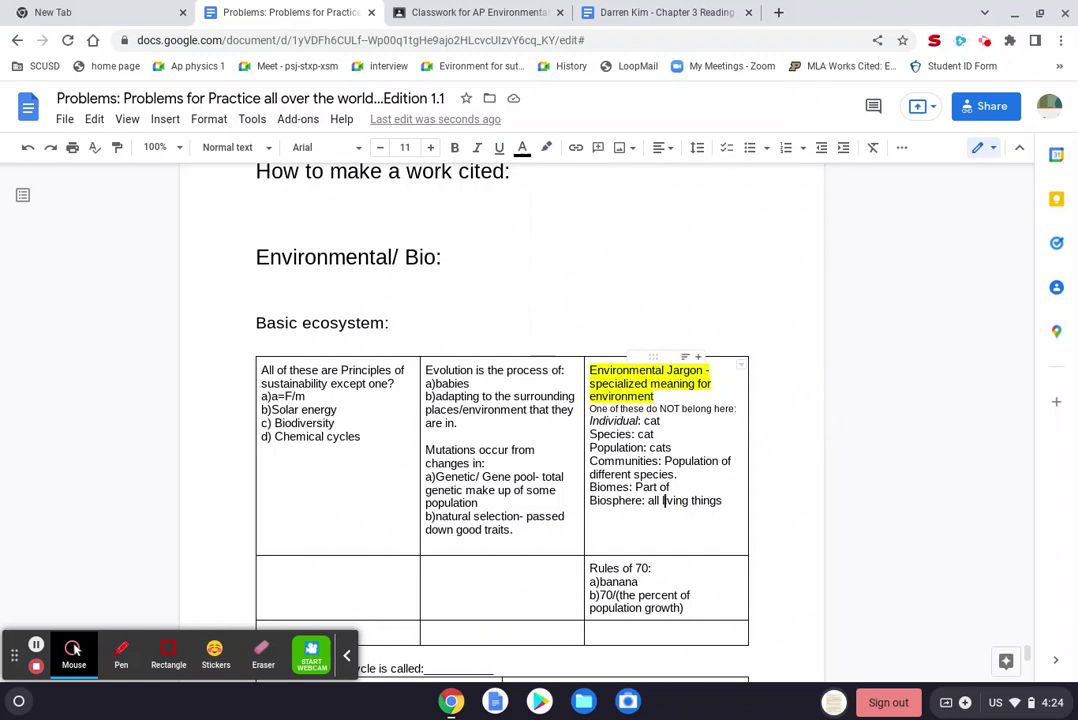
Step: Try "one" as the start of the Species definition and consult the Chapter 3 Reading Assignment glossary
double_click(645, 436)
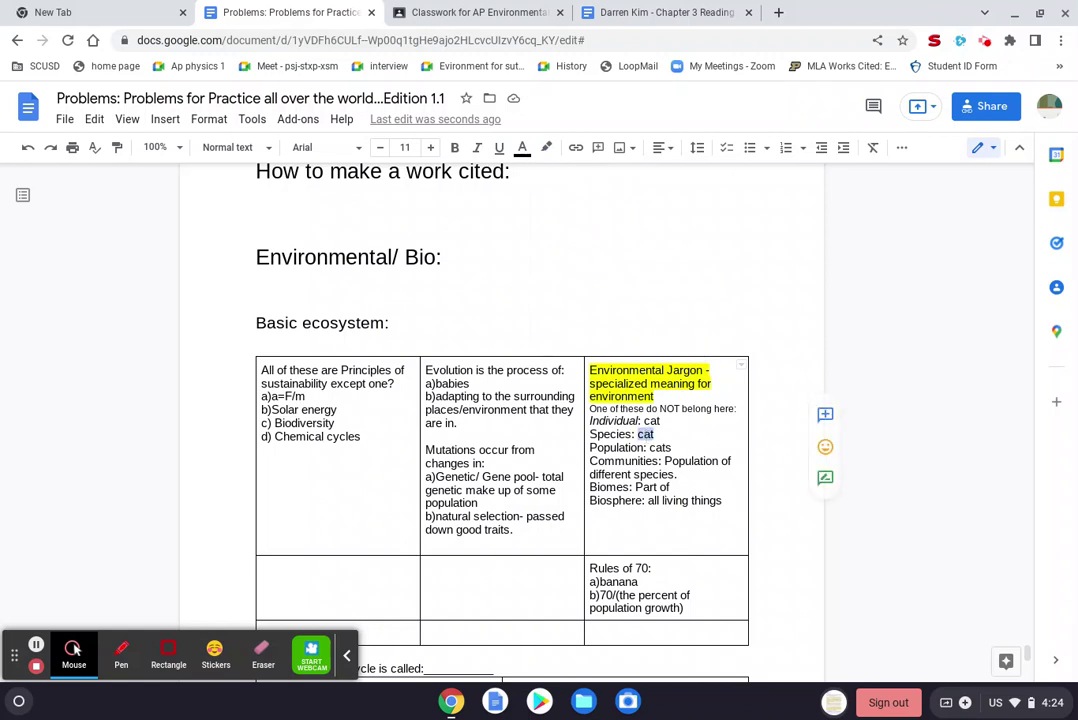
type("one")
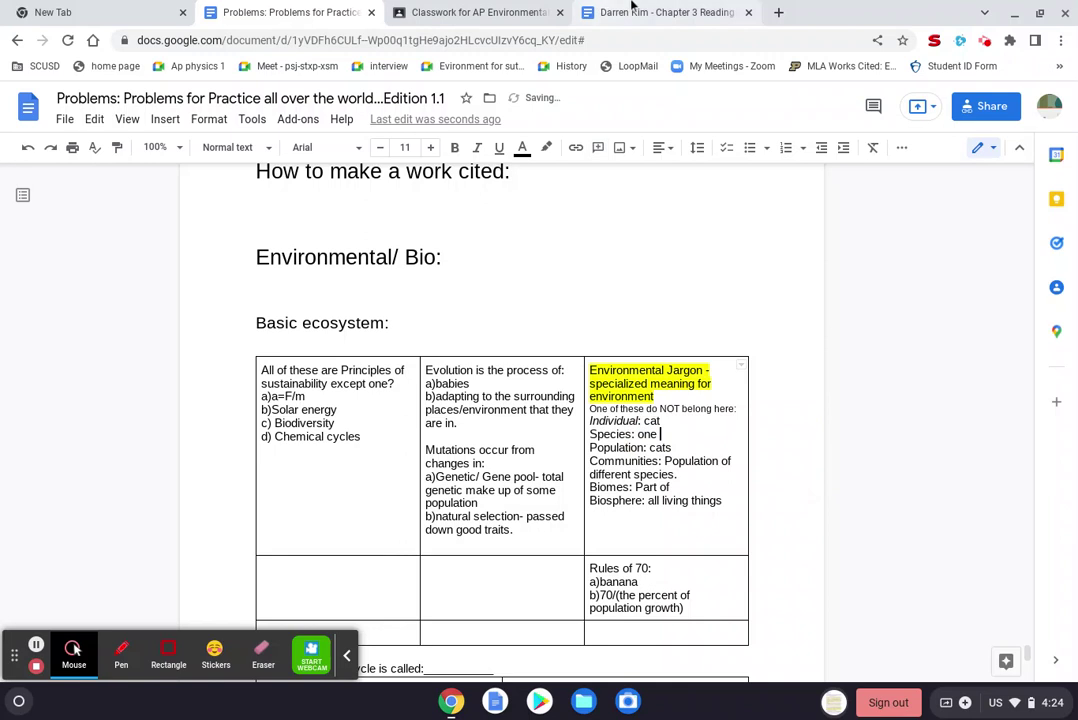
left_click(650, 12)
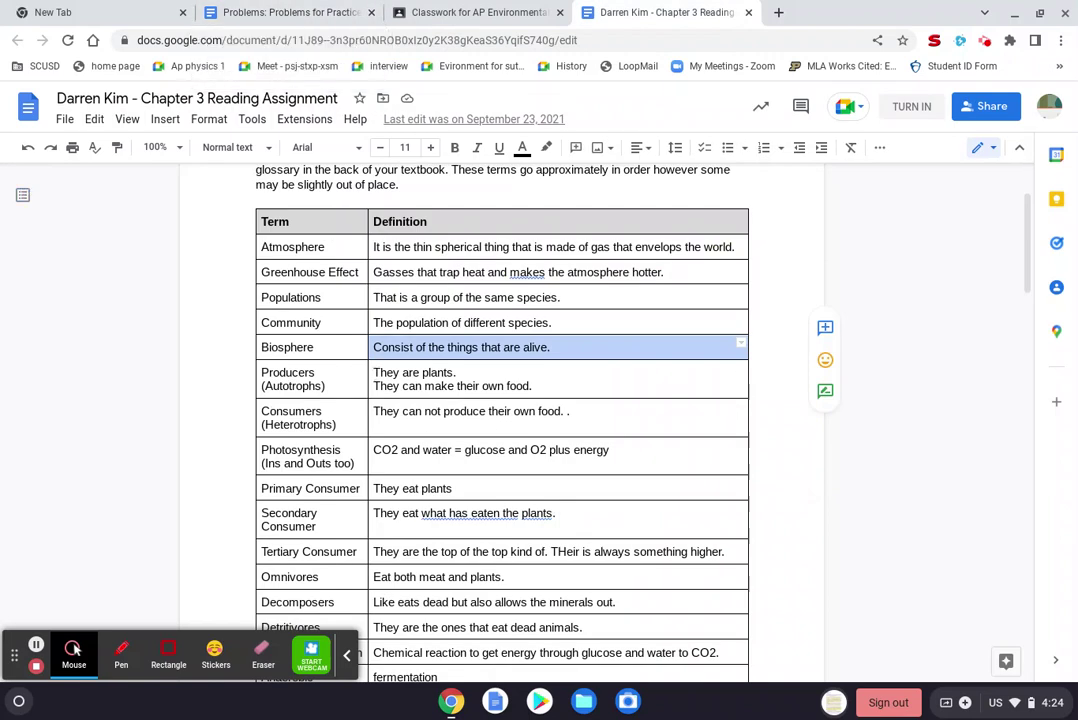
left_click(290, 12)
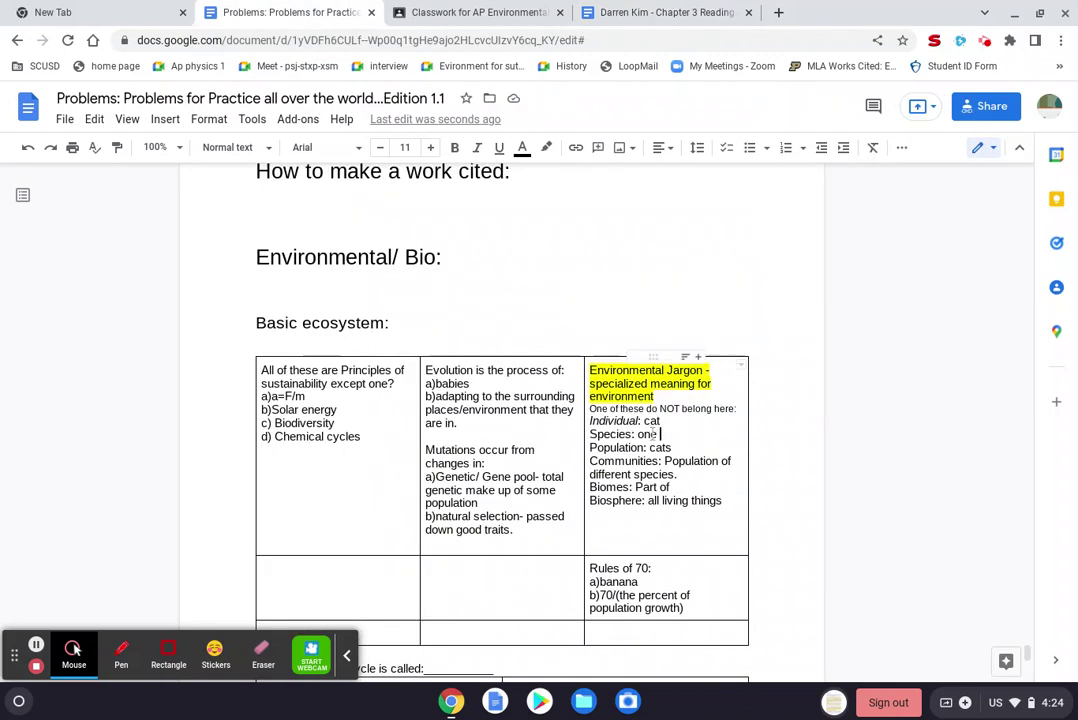
Step: Replace the text after "Species:" with "an organism."
double_click(645, 434)
type("an organiz")
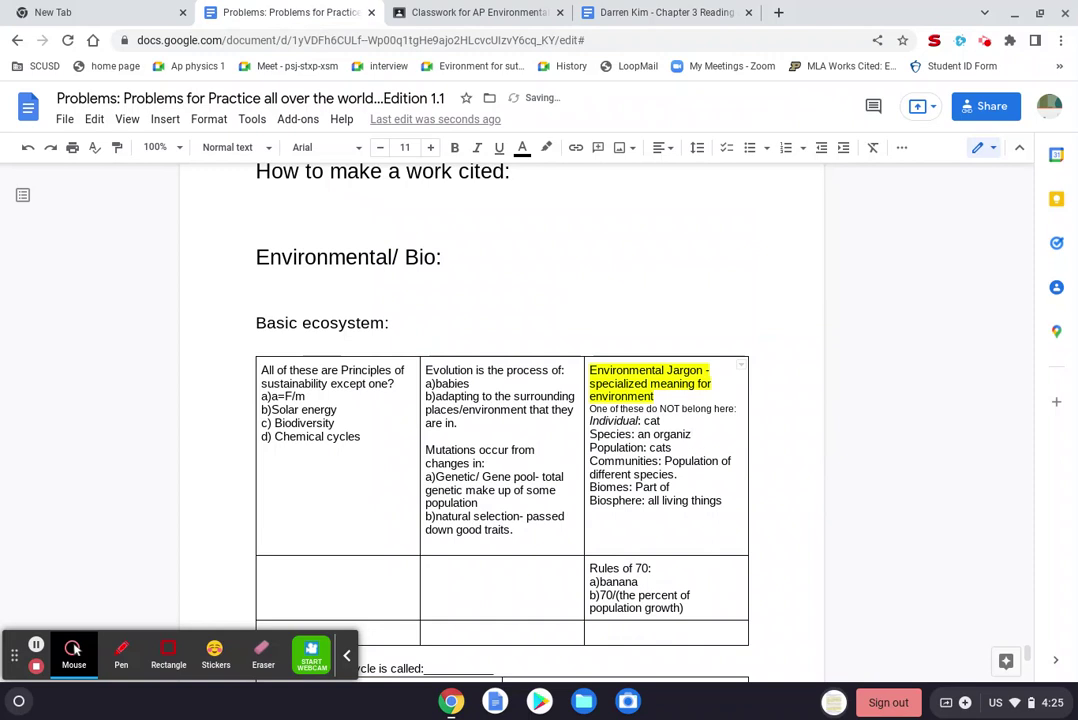
type("ion.")
left_click(680, 434)
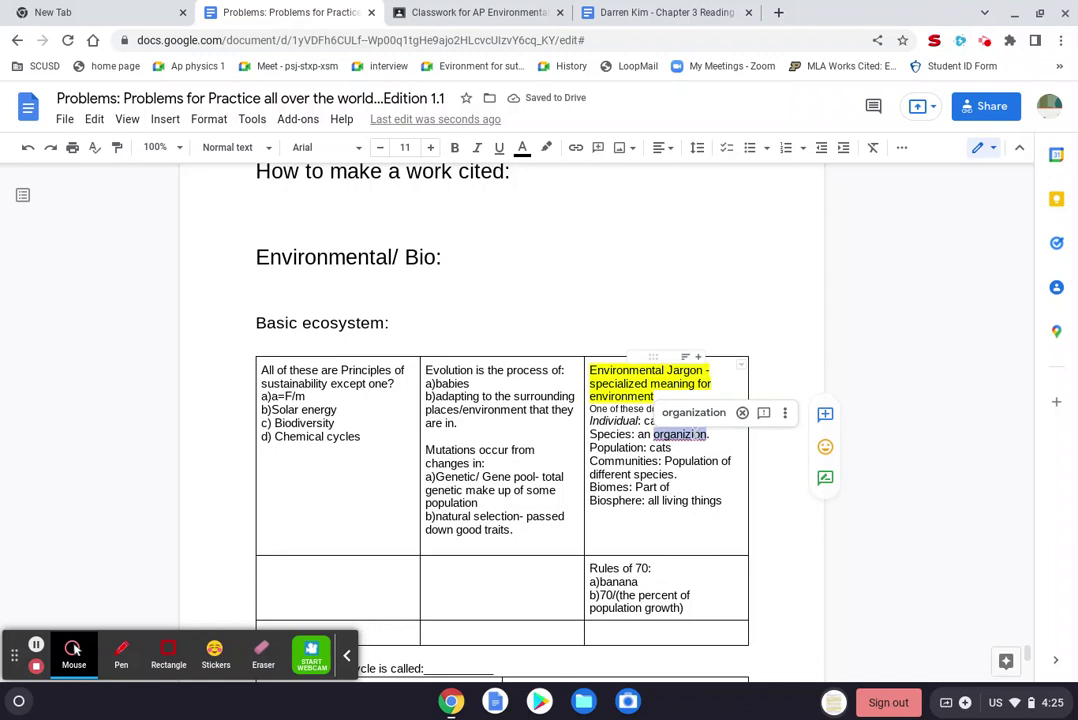
left_click(691, 434)
key("BackSpace")
type("s")
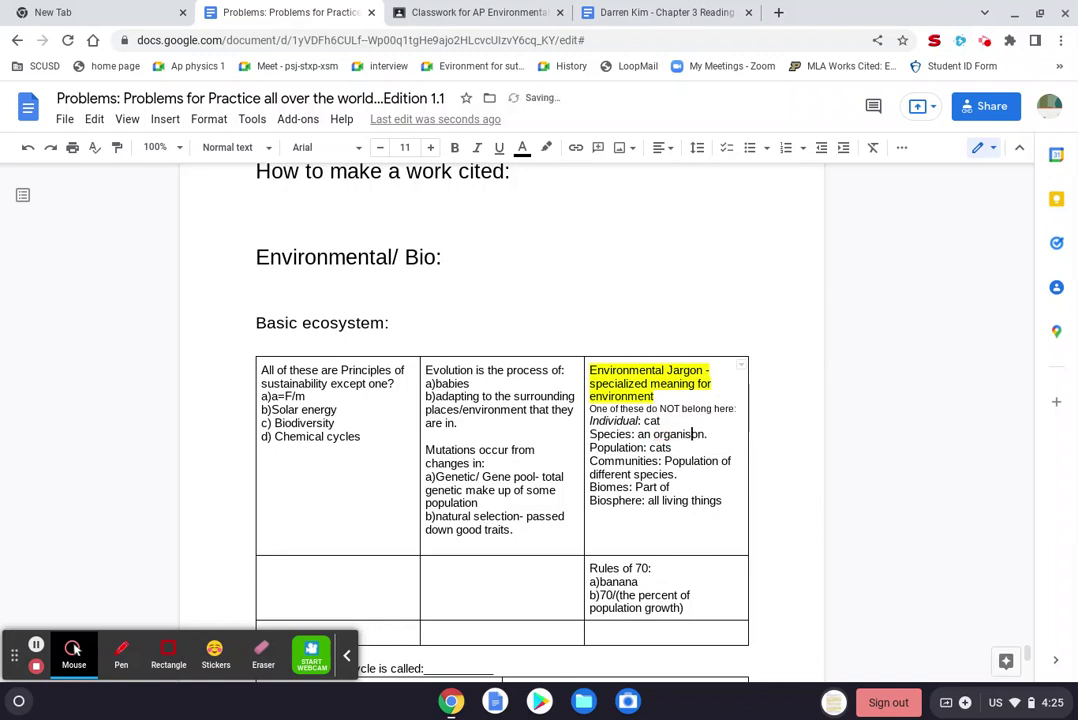
key("BackSpace")
key("BackSpace")
type("m")
Step: Search the web for "Species" in a new browser tab to read its definition, and return to the practice problems document
double_click(602, 434)
key("ctrl+c")
key("ctrl+t")
key("ctrl+v")
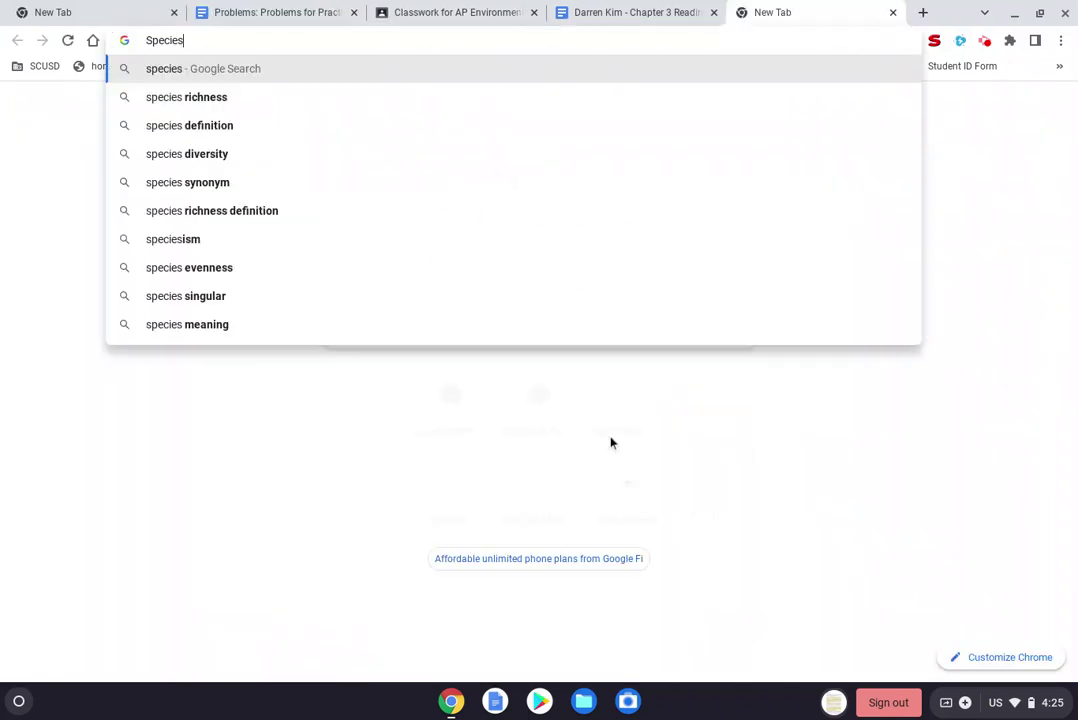
key("Return")
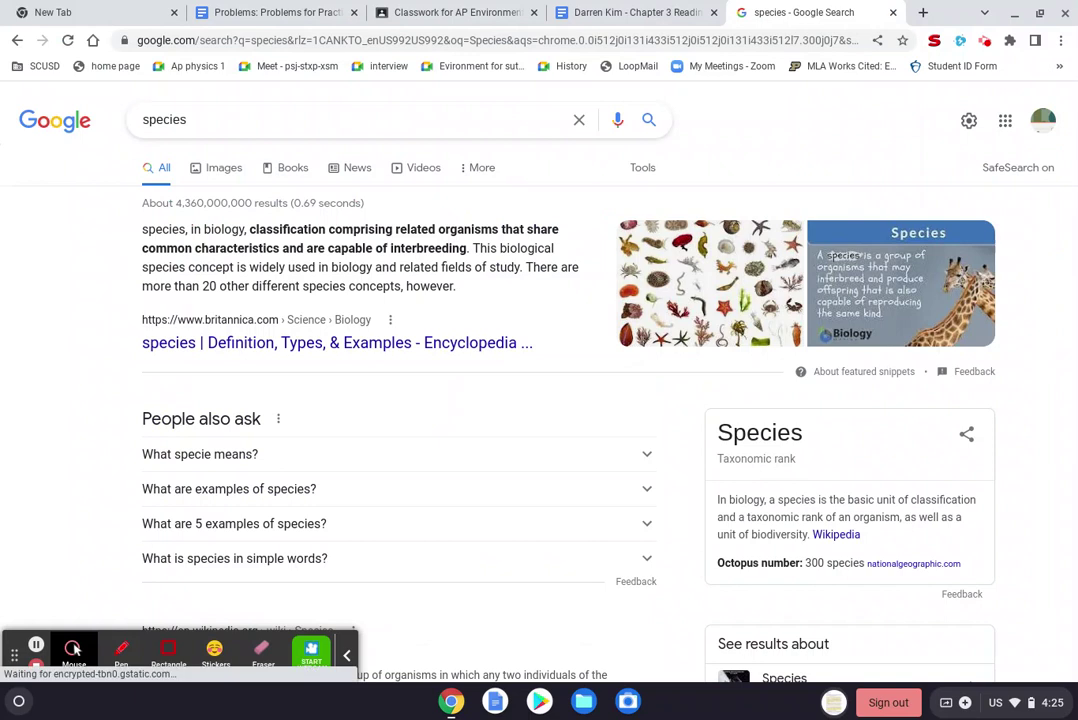
key("ctrl+w")
Step: Extend the Species definition to "an organism that can breed", removing the period after "organism"
key("End")
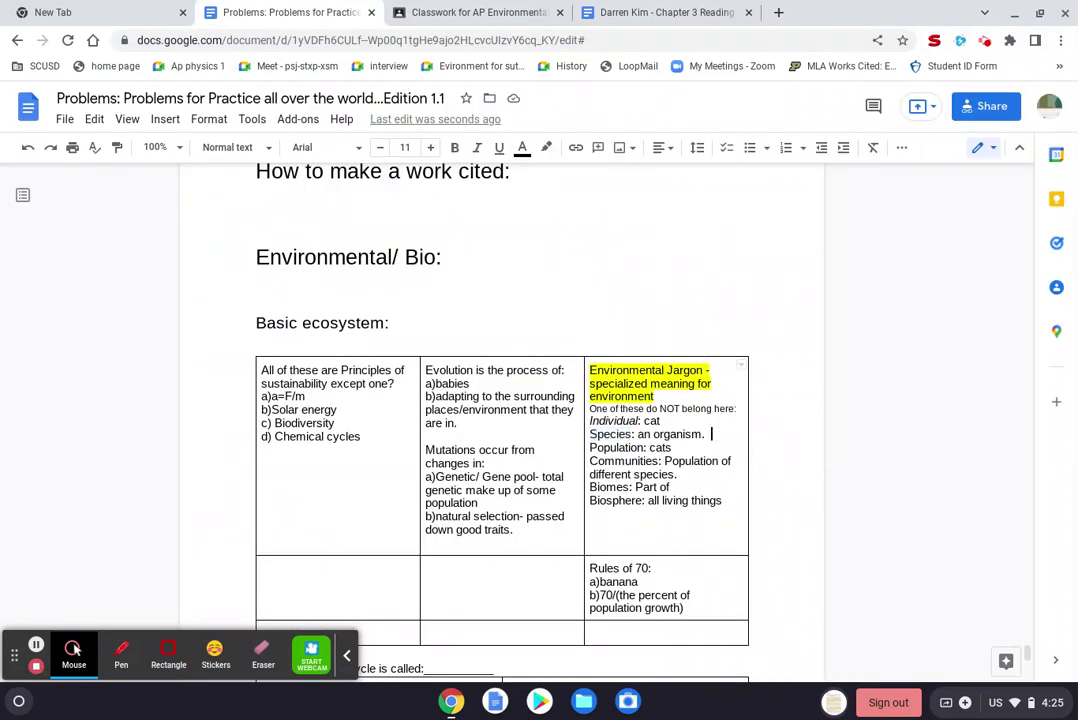
key("BackSpace")
key("BackSpace")
type("that can breed")
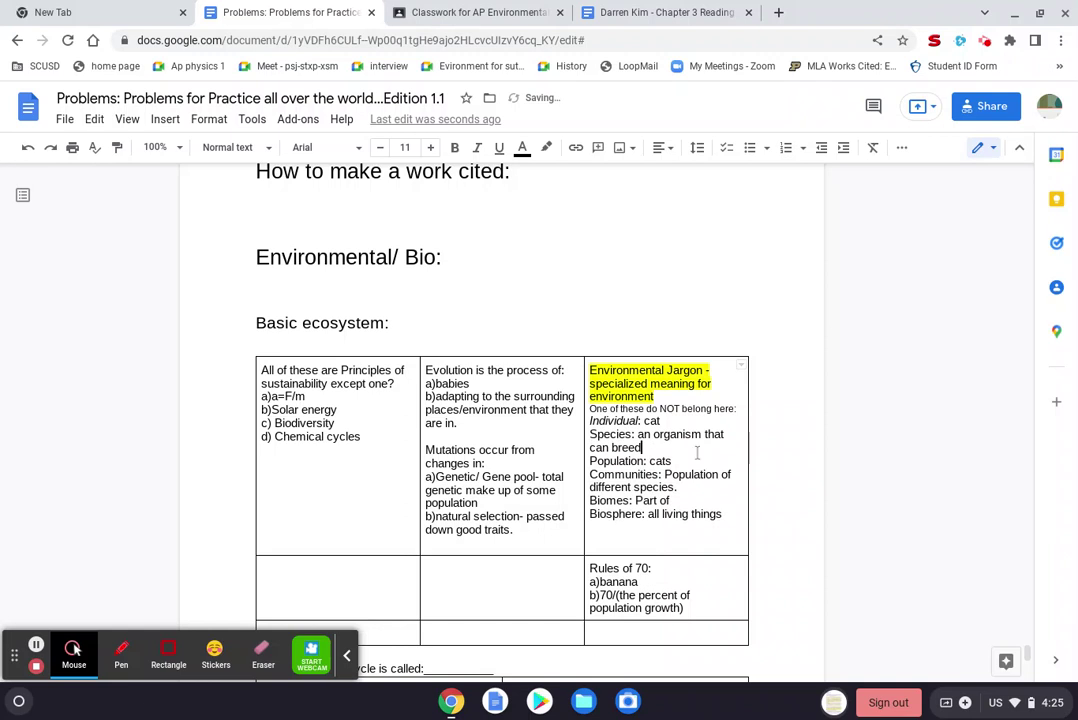
Step: Replace the Population definition "cats" in the Environmental Jargon cell with "Is a group of on specie"
double_click(615, 461)
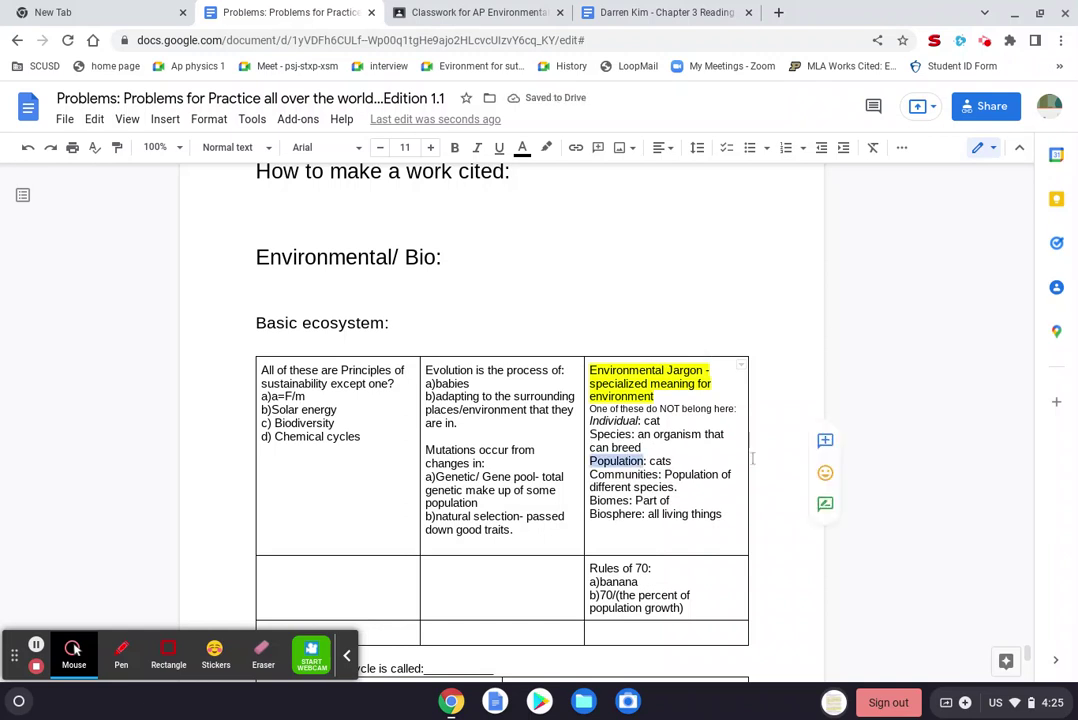
double_click(661, 462)
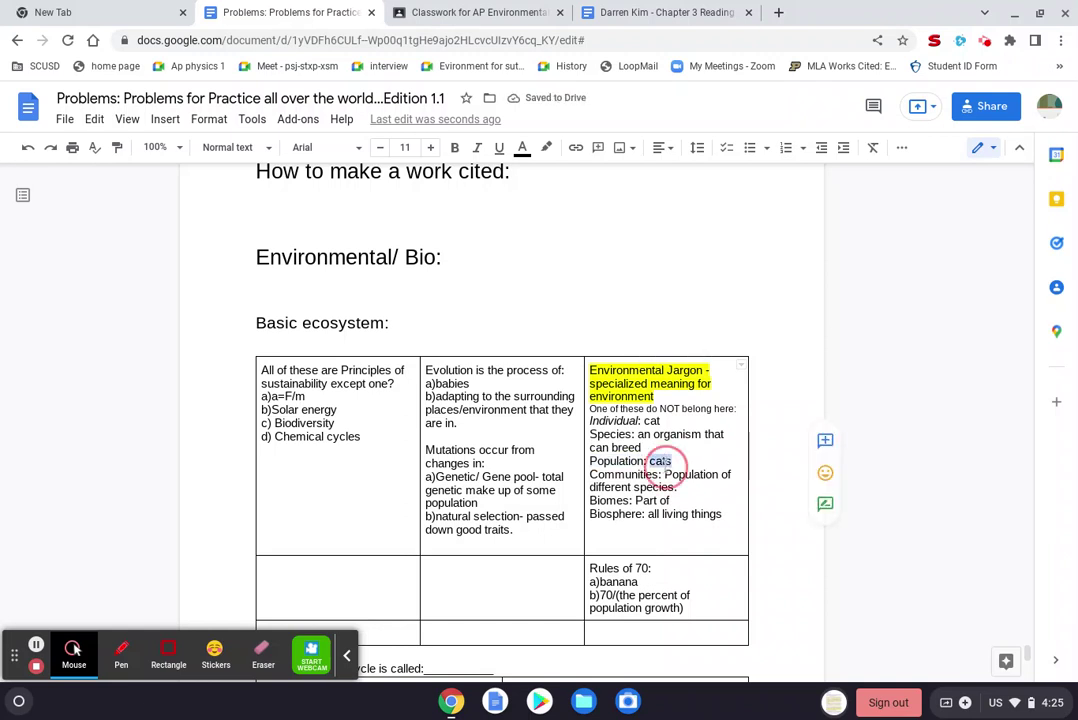
type("is")
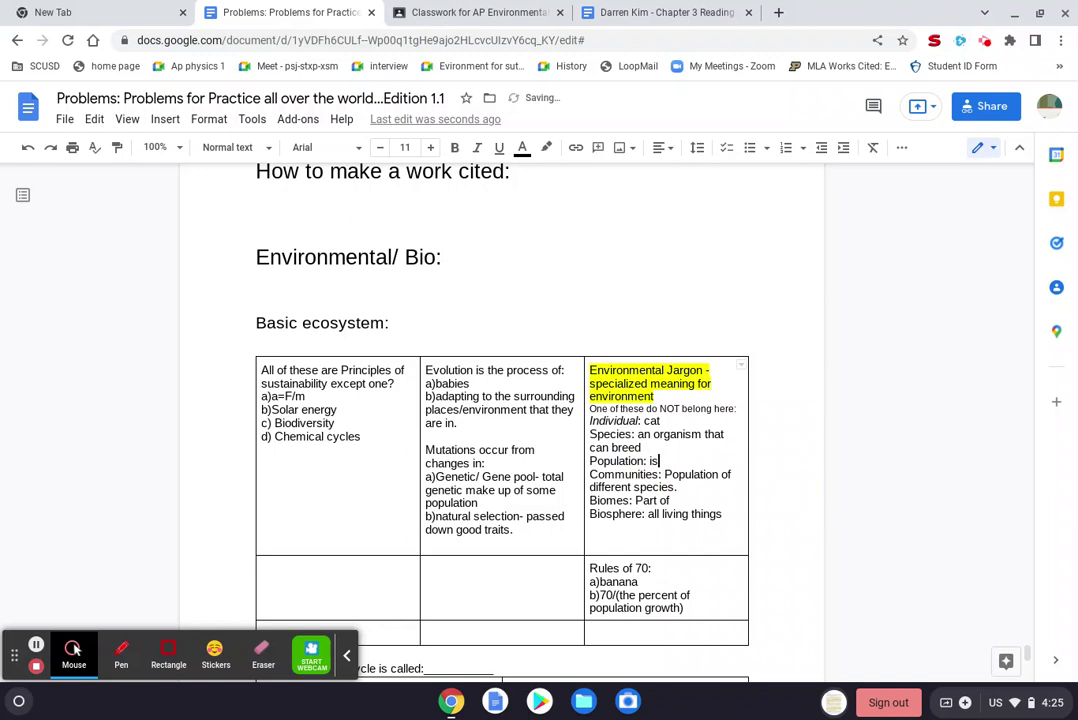
key("BackSpace")
key("BackSpace")
type("Is a")
type(" group of on sp")
type("e")
key("BackSpace")
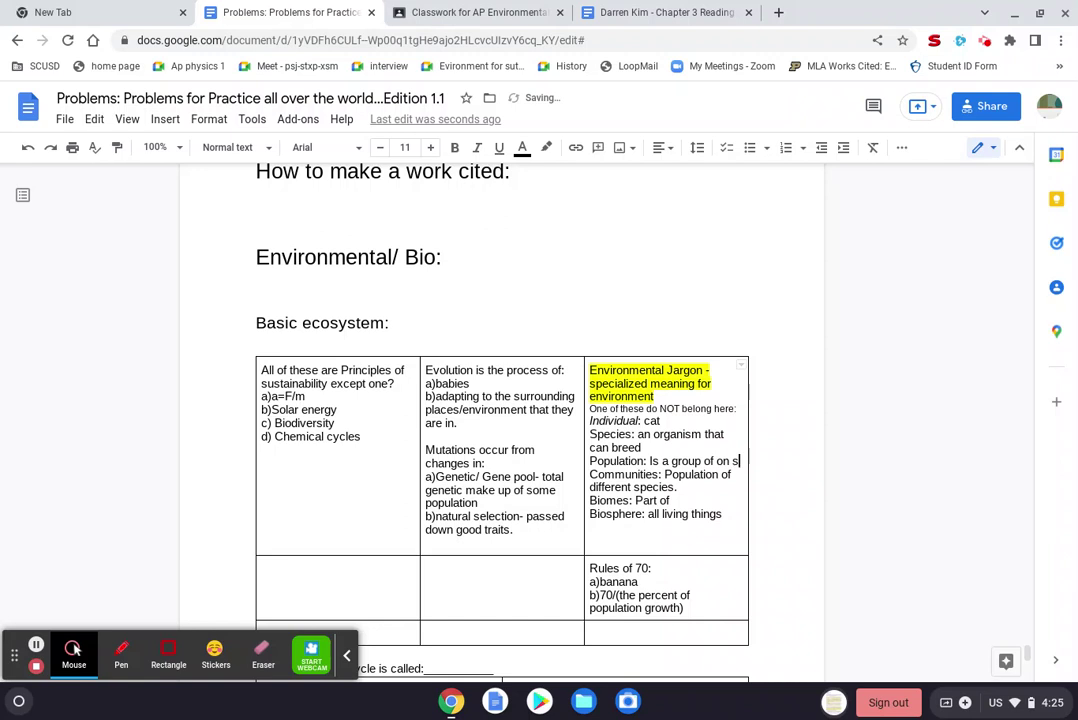
type("spec")
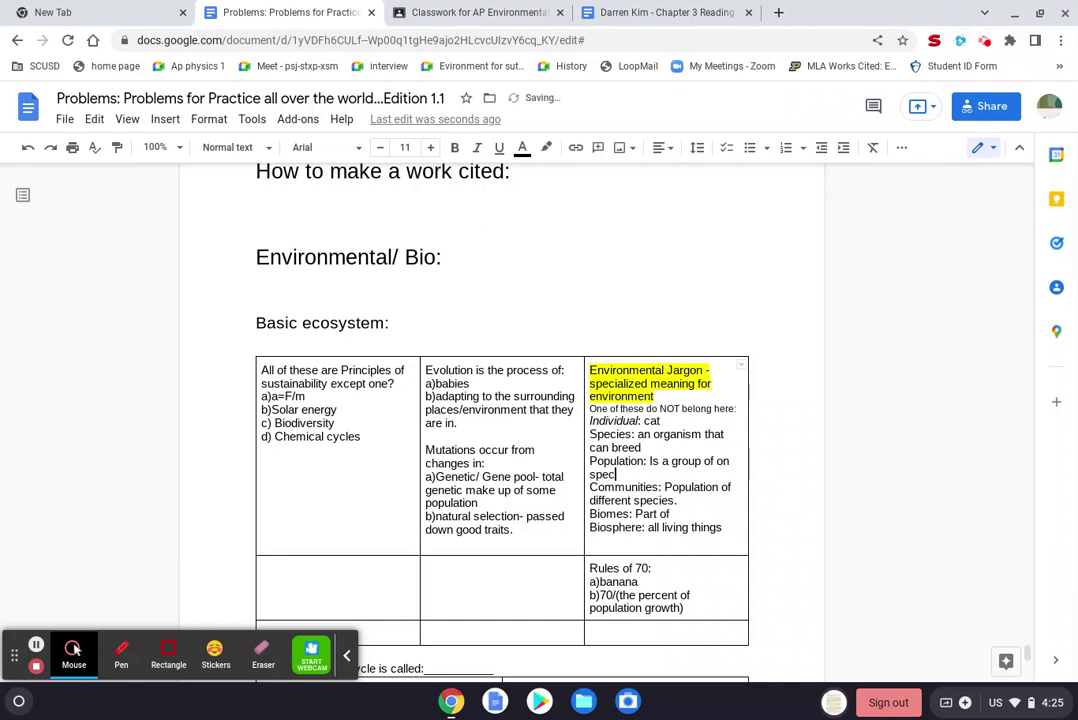
type("ie")
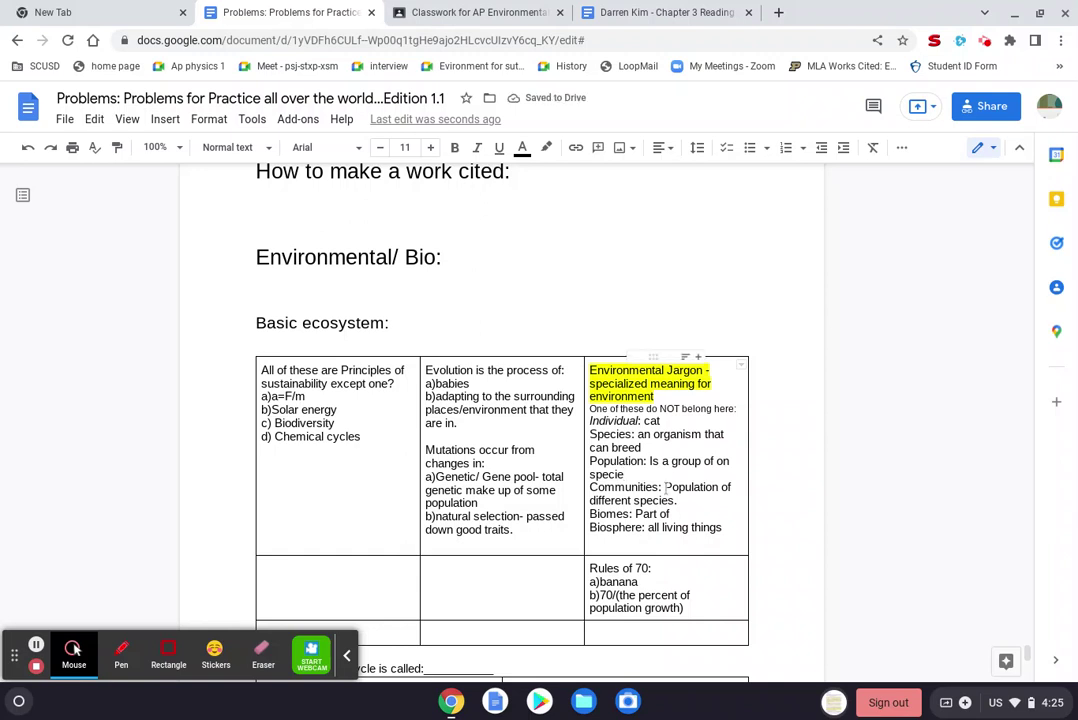
Step: Search the web for "specie" and "species singular" in a new browser tab, and return to the practice problems document
double_click(625, 447)
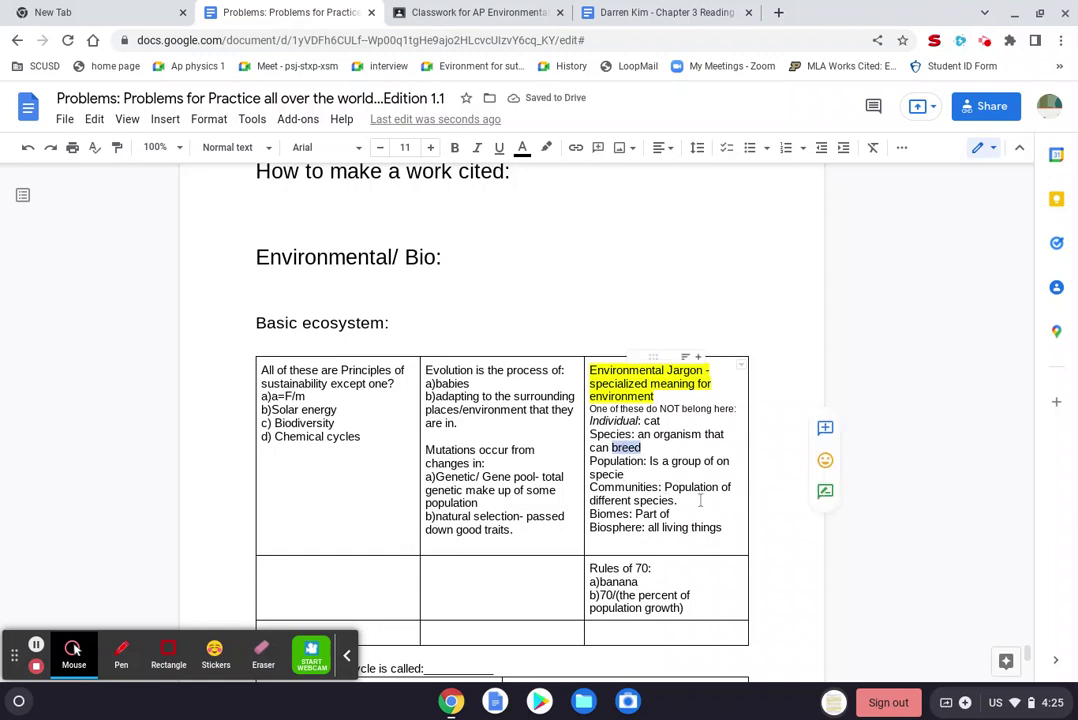
left_click(680, 505)
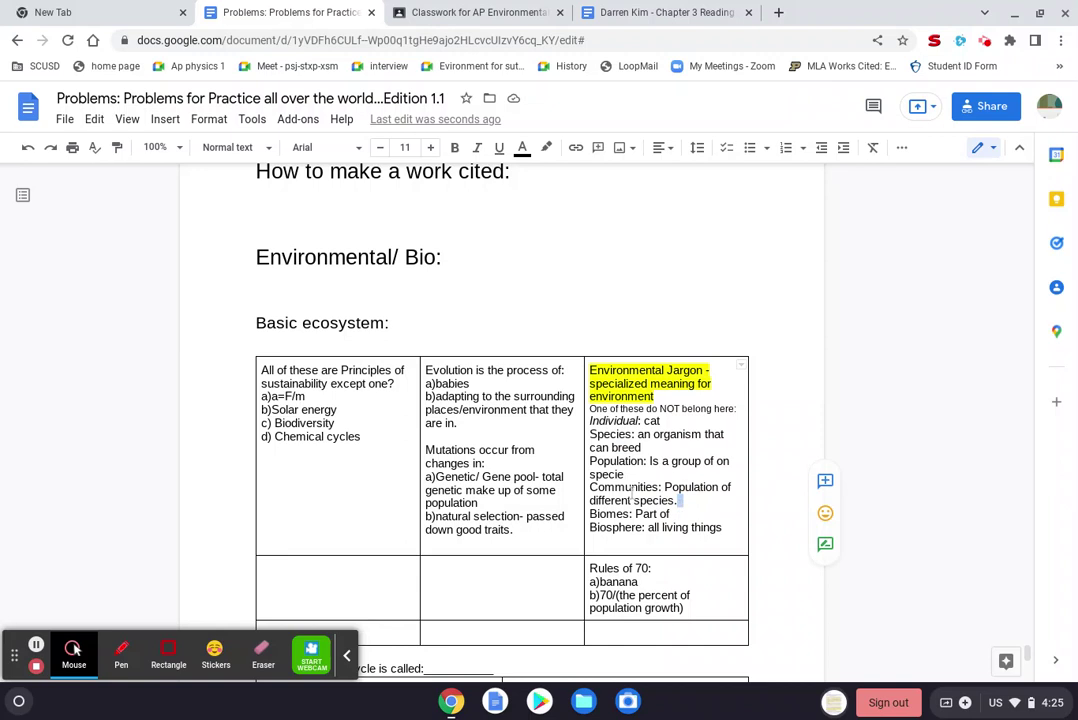
double_click(606, 474)
key("ctrl+c")
key("ctrl+t")
key("ctrl+v")
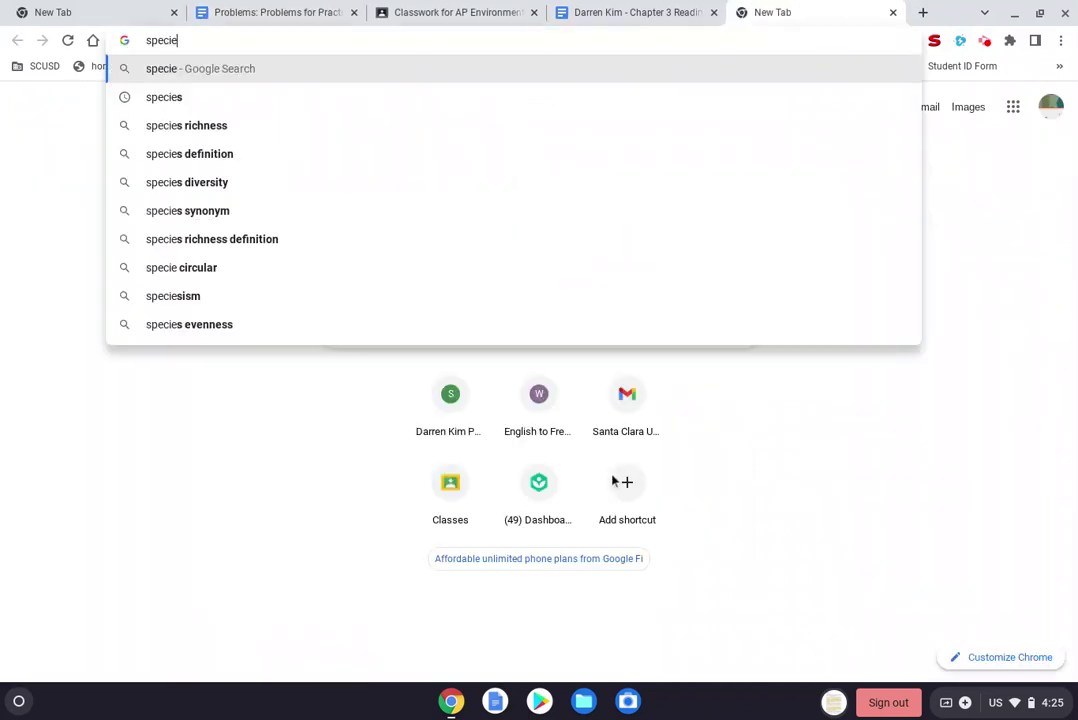
key("Return")
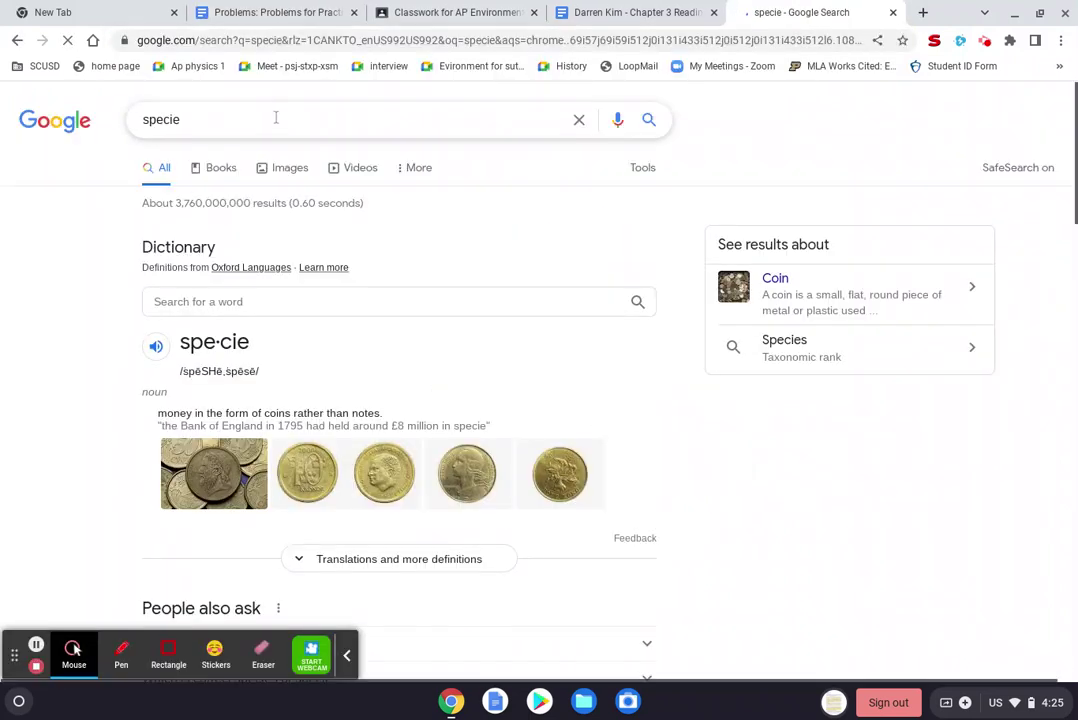
left_click(266, 125)
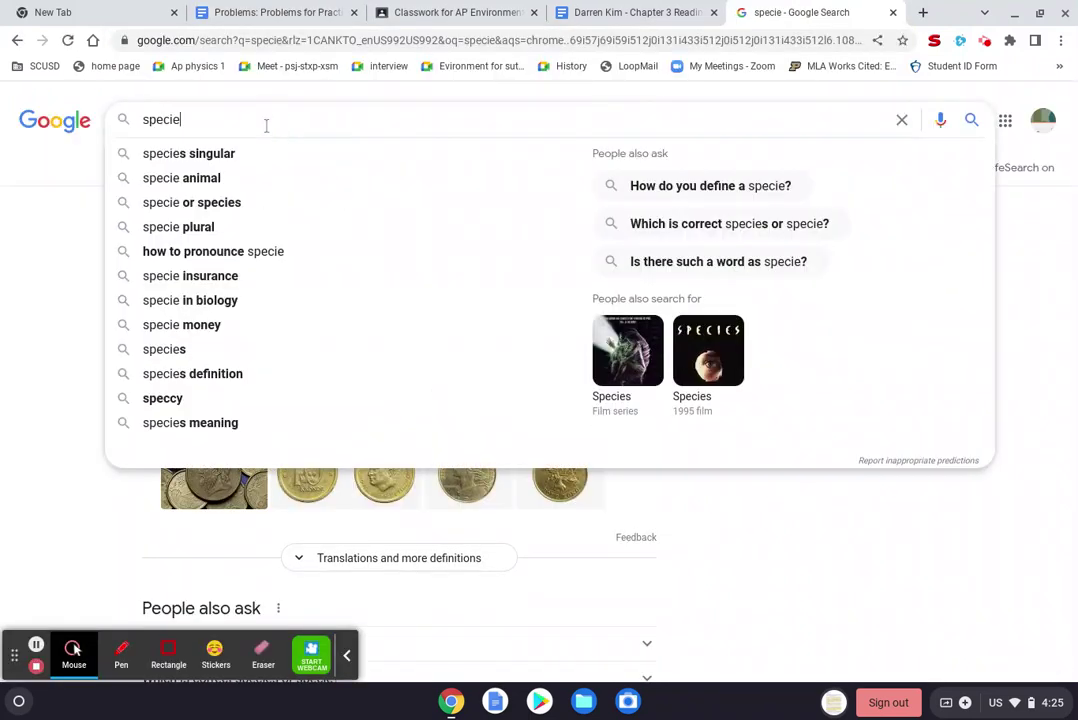
type("s")
key("Down")
key("Return")
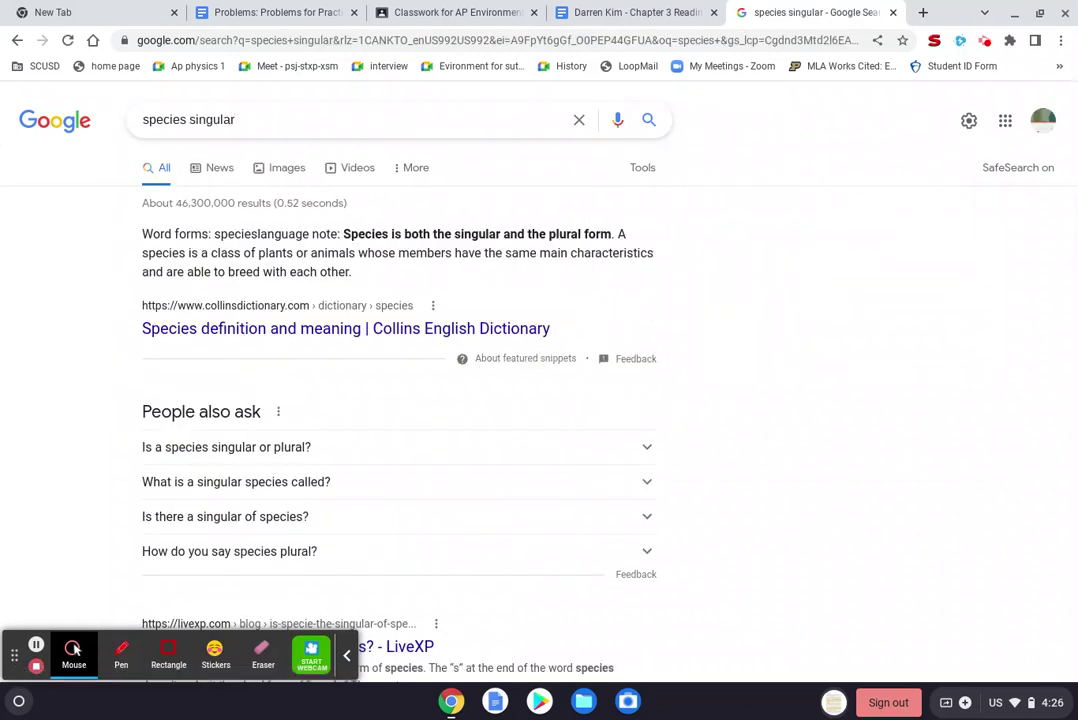
key("ctrl+w")
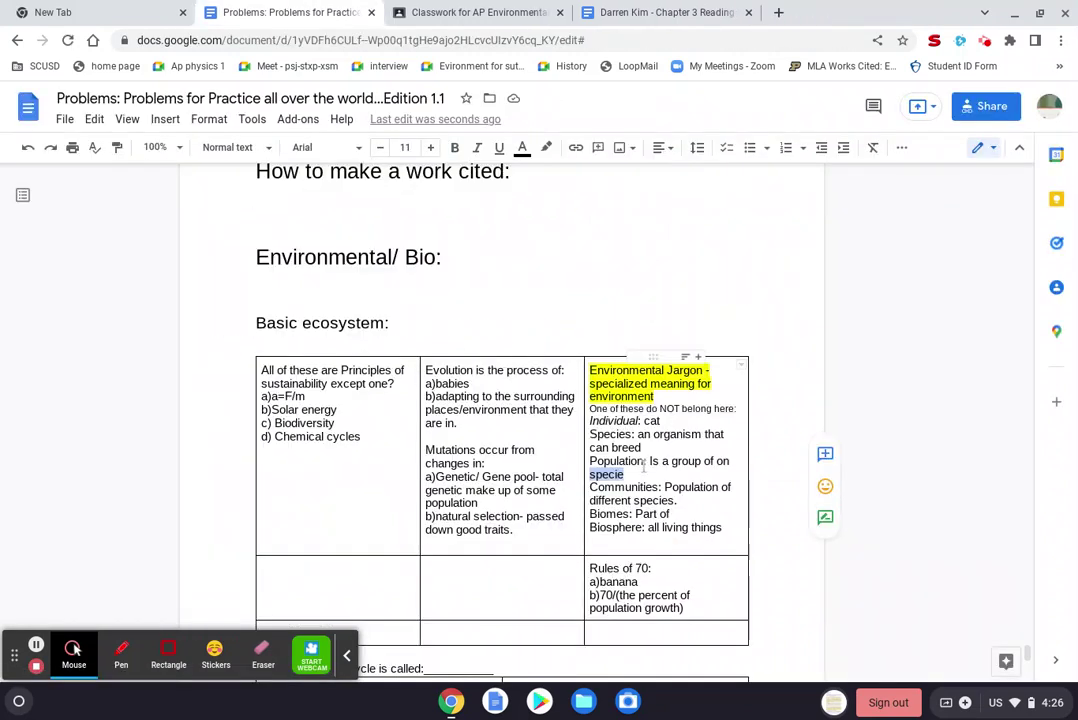
Step: Correct the end of the Population definition to "one species"
type("s")
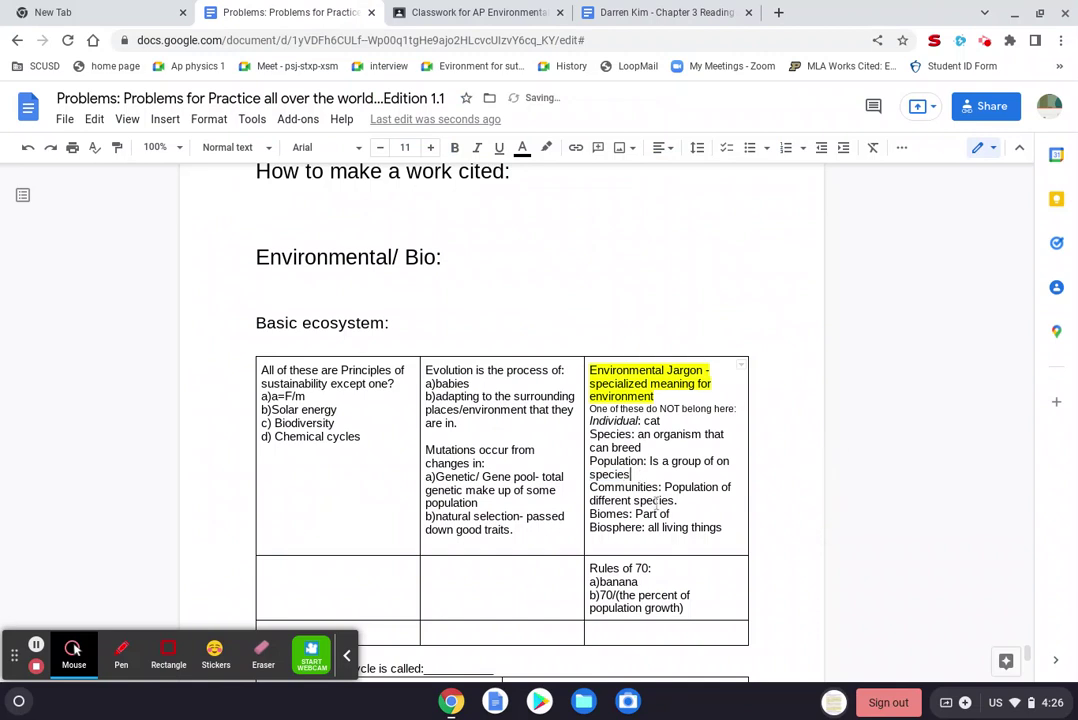
left_click(658, 500)
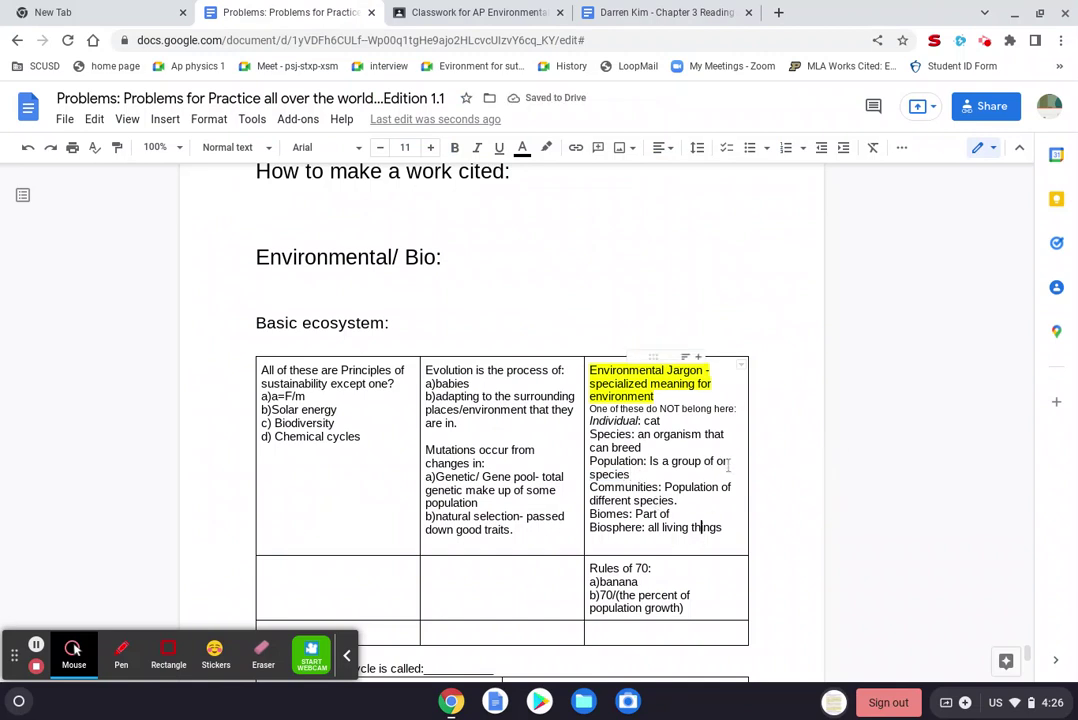
type("e")
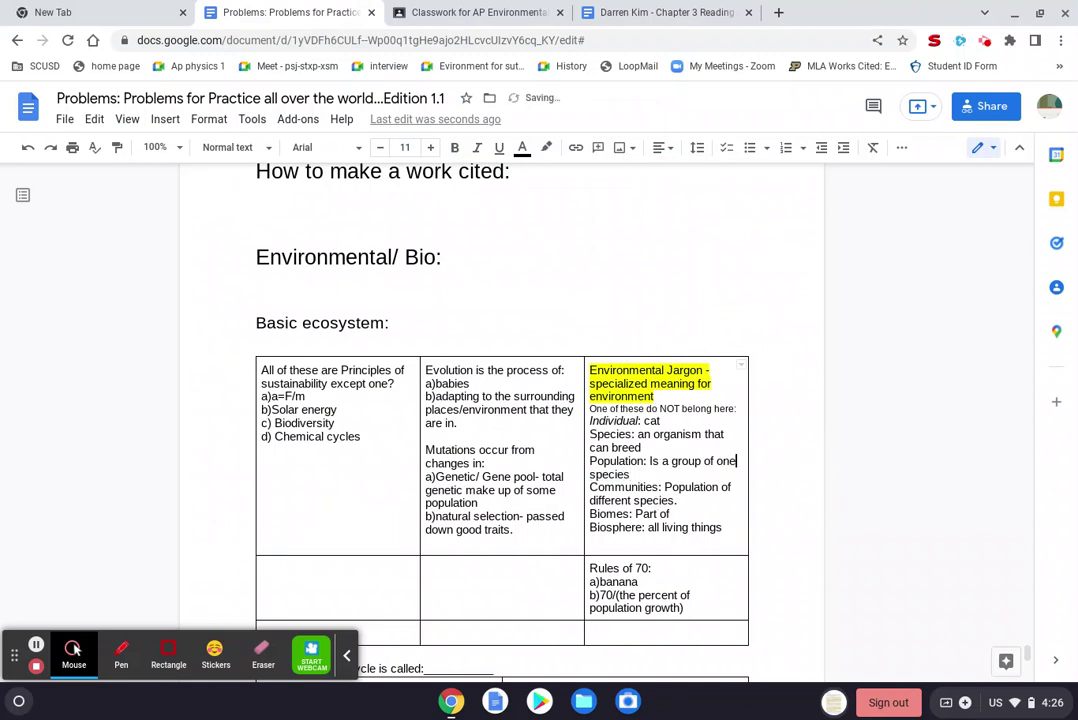
Step: Make the word "one" in the Population definition bold, italic and underlined
double_click(727, 461)
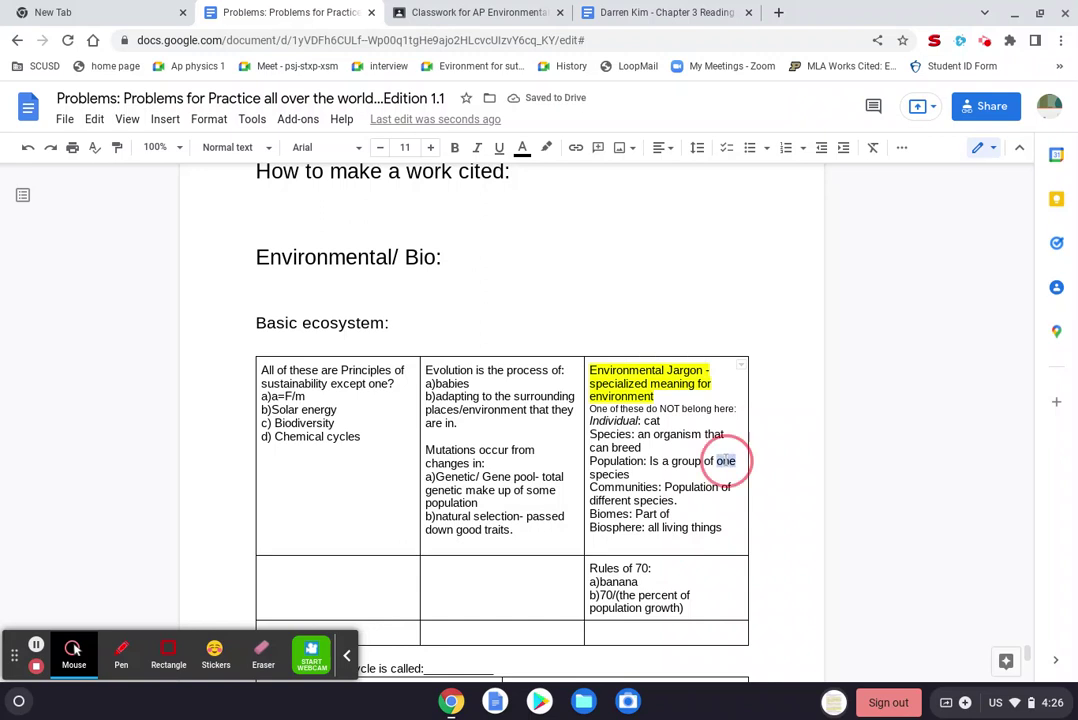
left_click(455, 147)
left_click(477, 147)
left_click(499, 147)
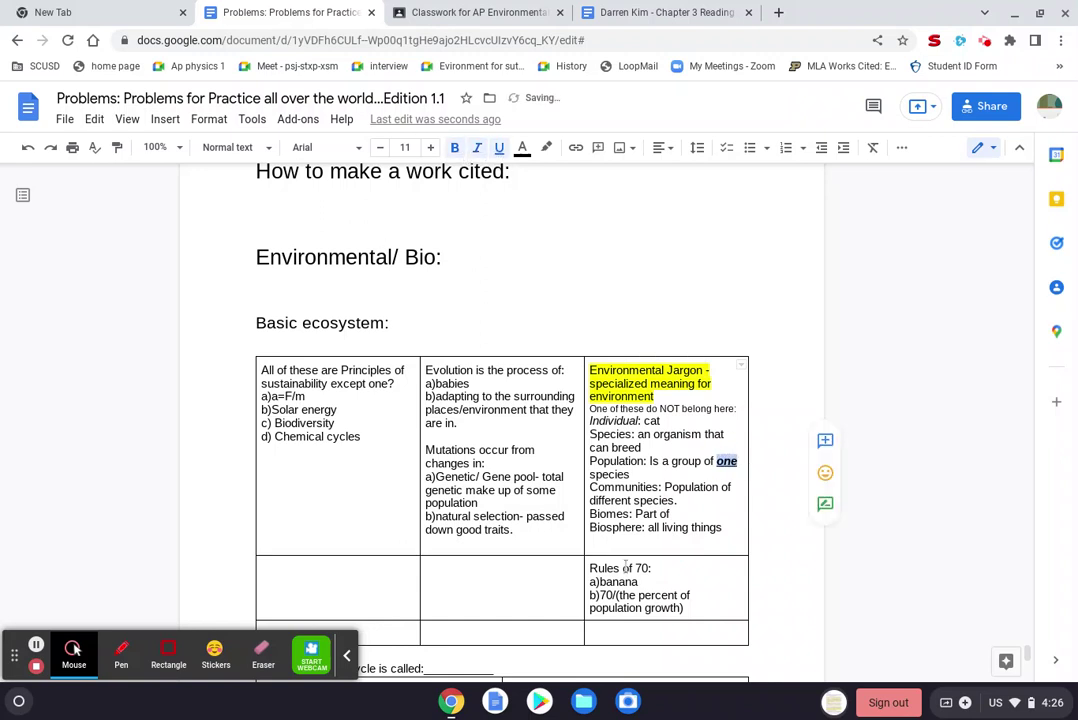
left_click(668, 489)
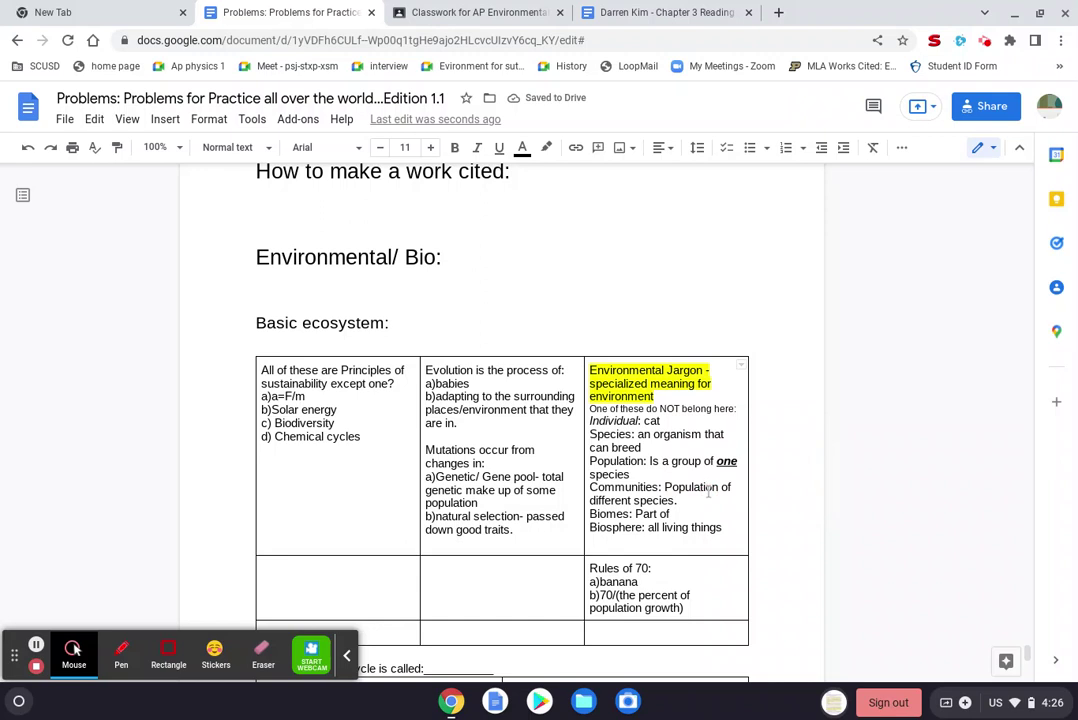
Step: Italicize the whole "Individual: cat" line in the Environmental Jargon cell
left_click_drag(589, 421, 662, 421)
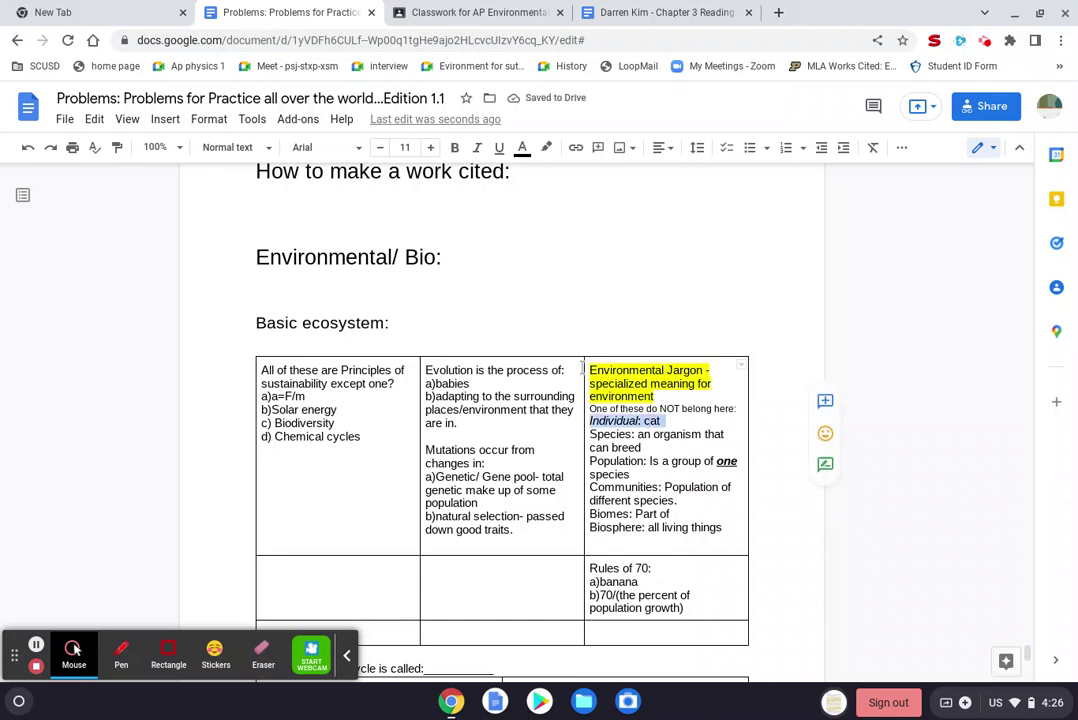
left_click(477, 147)
left_click(645, 447)
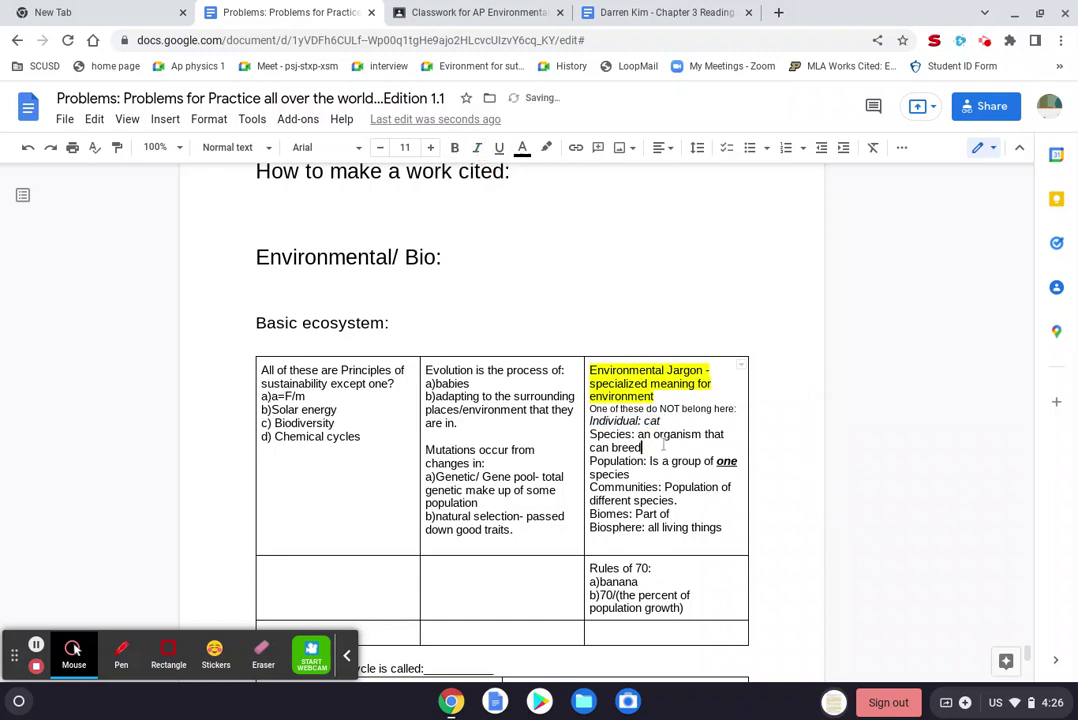
Step: Complete the Biomes definition as "Part of biosphere" and start a new line below the Biosphere definition
left_click(693, 513)
type("biosphere")
key("Down")
key("Return")
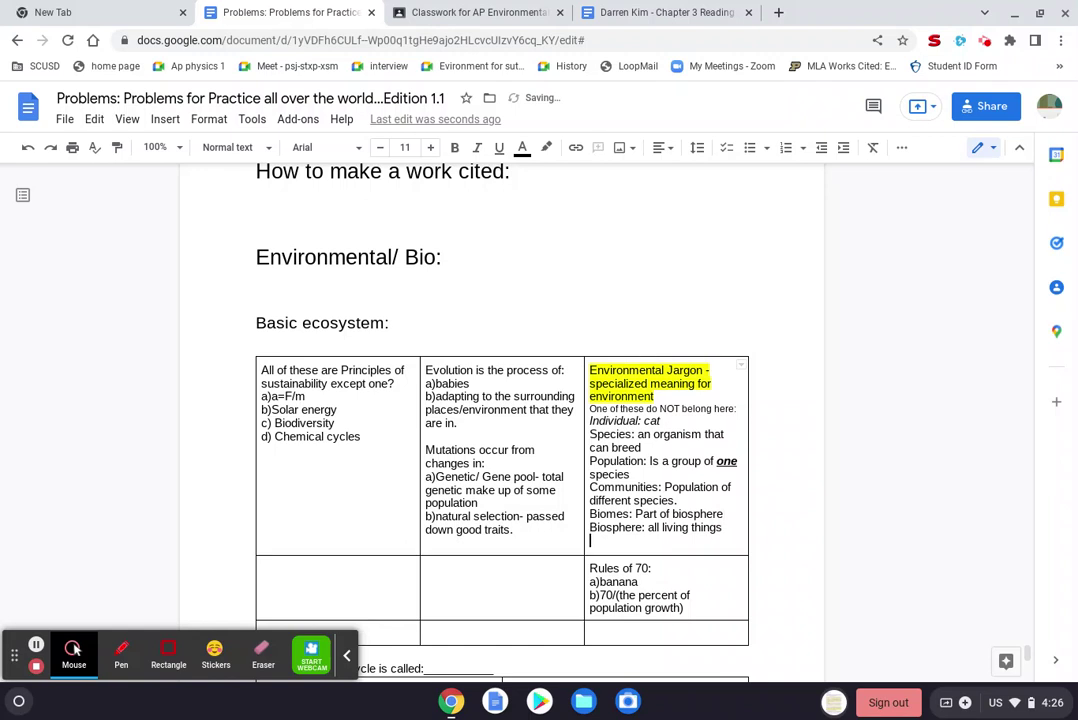
Step: Consult the Chapter 3 Reading Assignment glossary and add "Natural selection: The surrounding makes the organism die or life." below the Biosphere definition
left_click(662, 12)
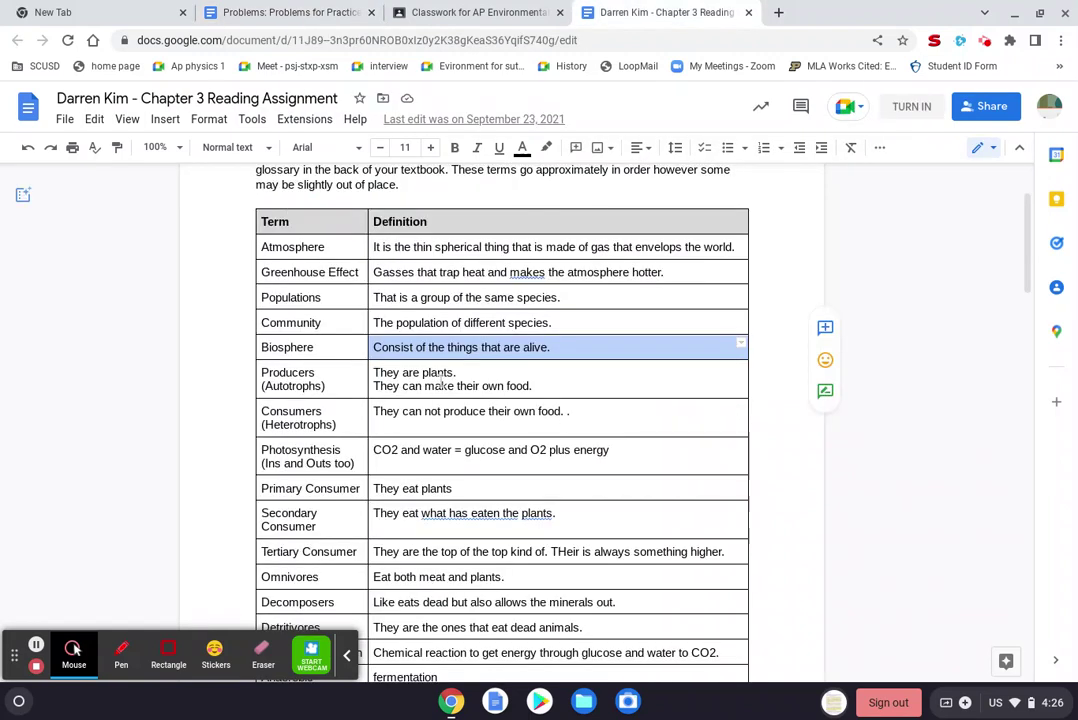
left_click(284, 12)
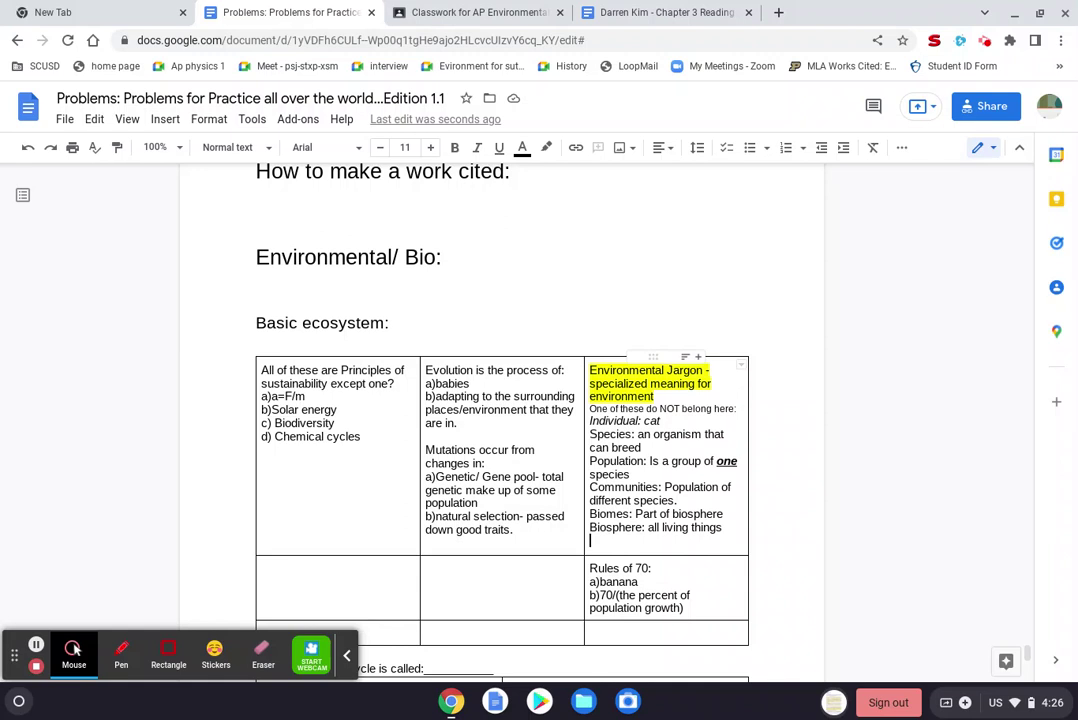
type("Natural se")
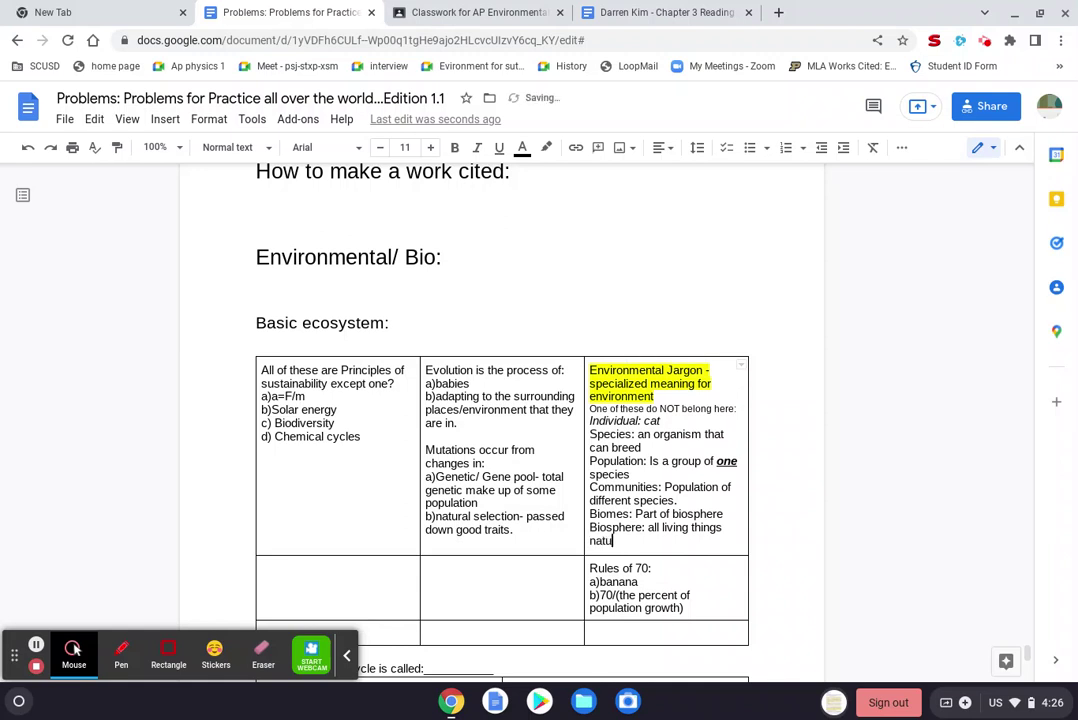
type("lection:")
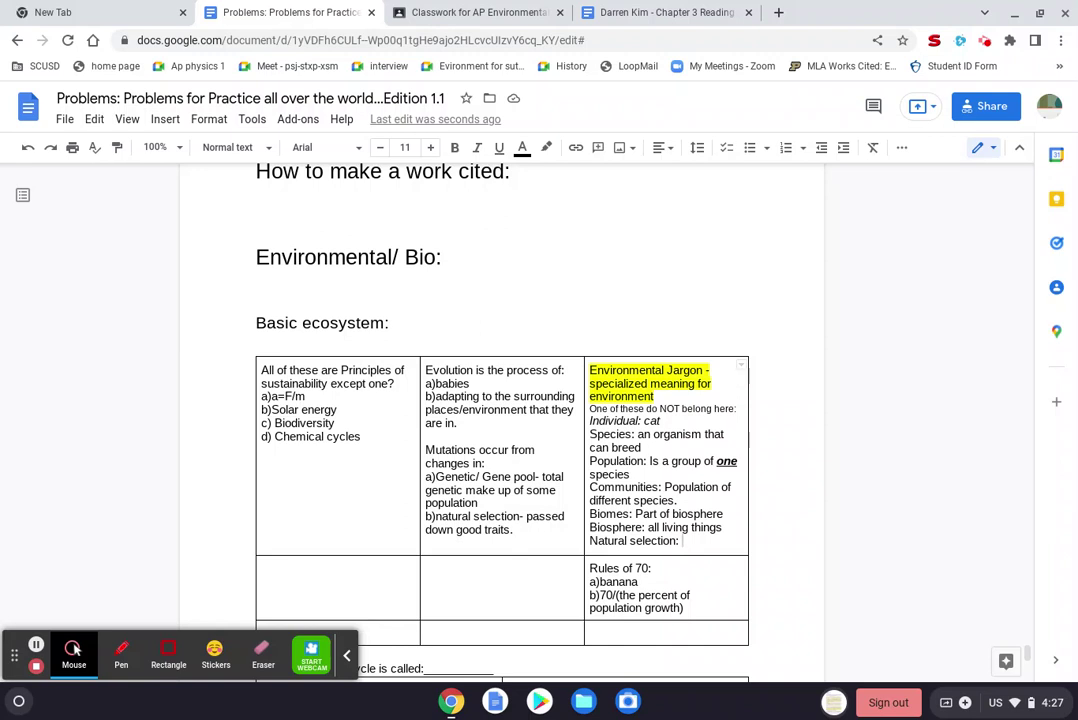
type("The surrounding")
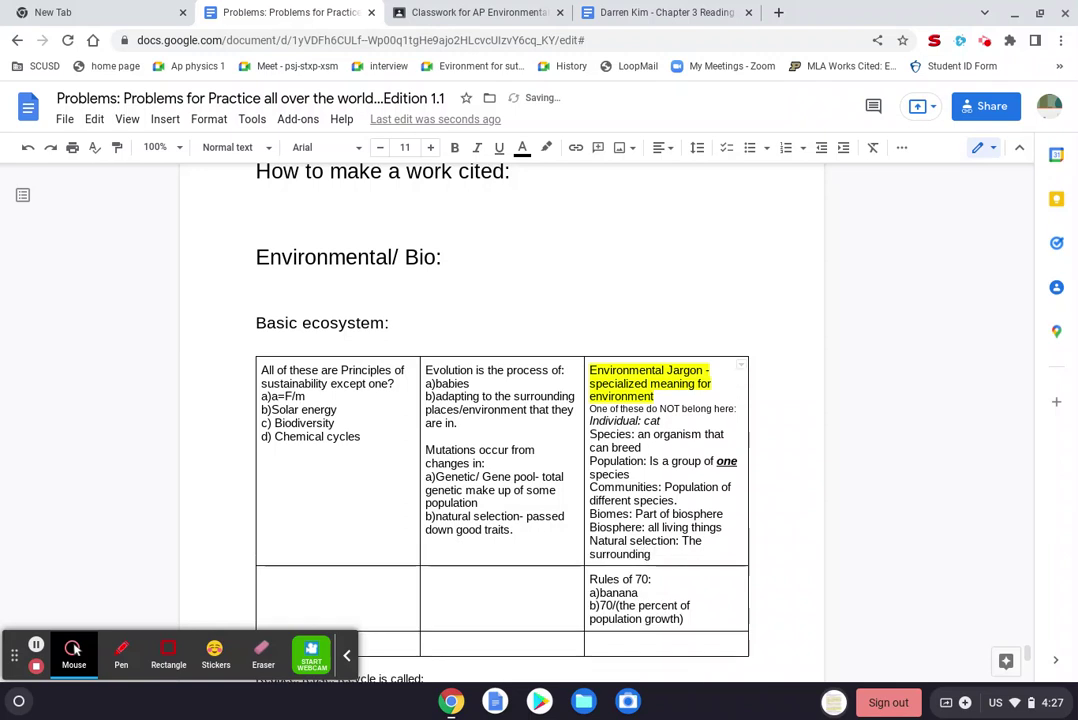
type(" makes the")
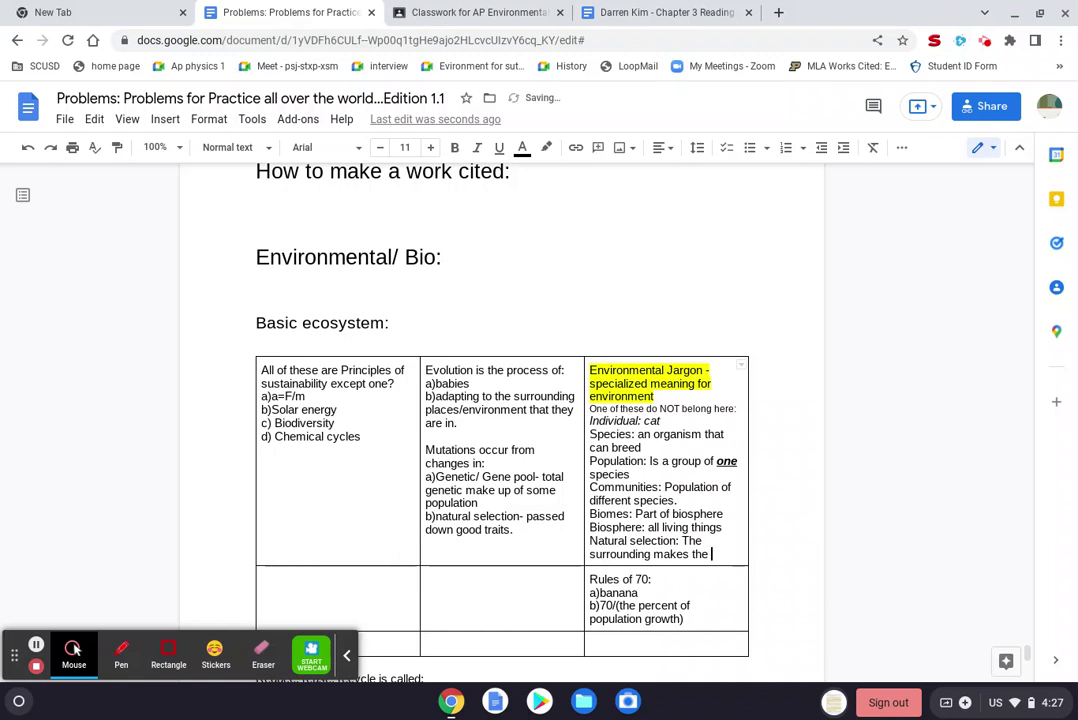
type(" orga")
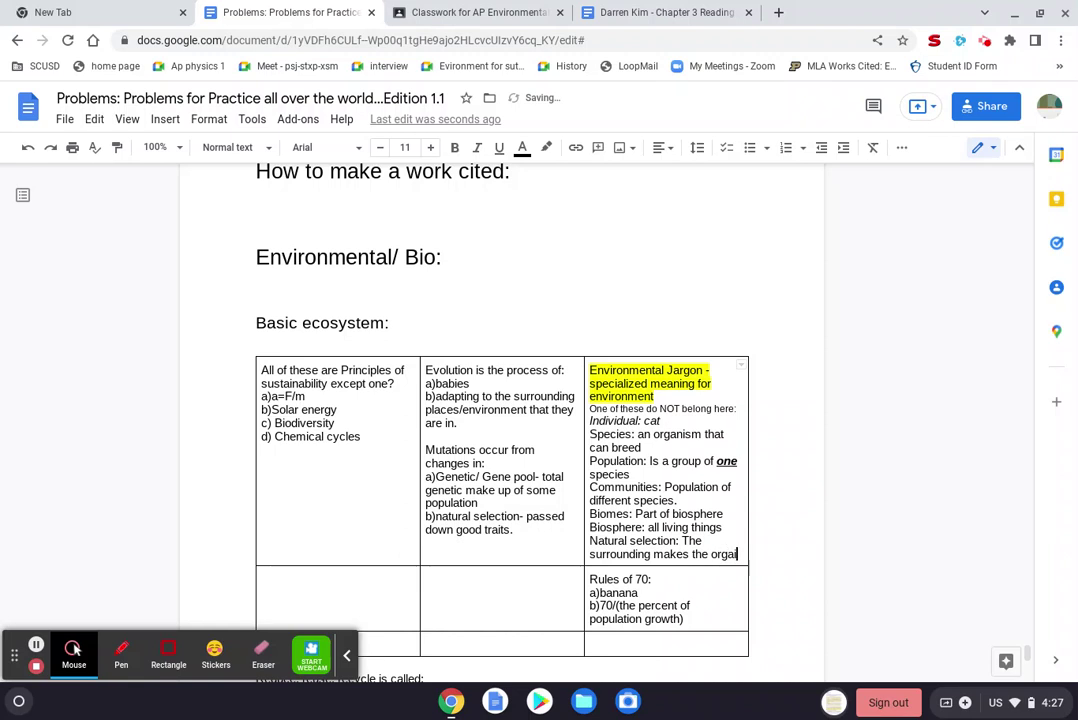
type("nism die or life")
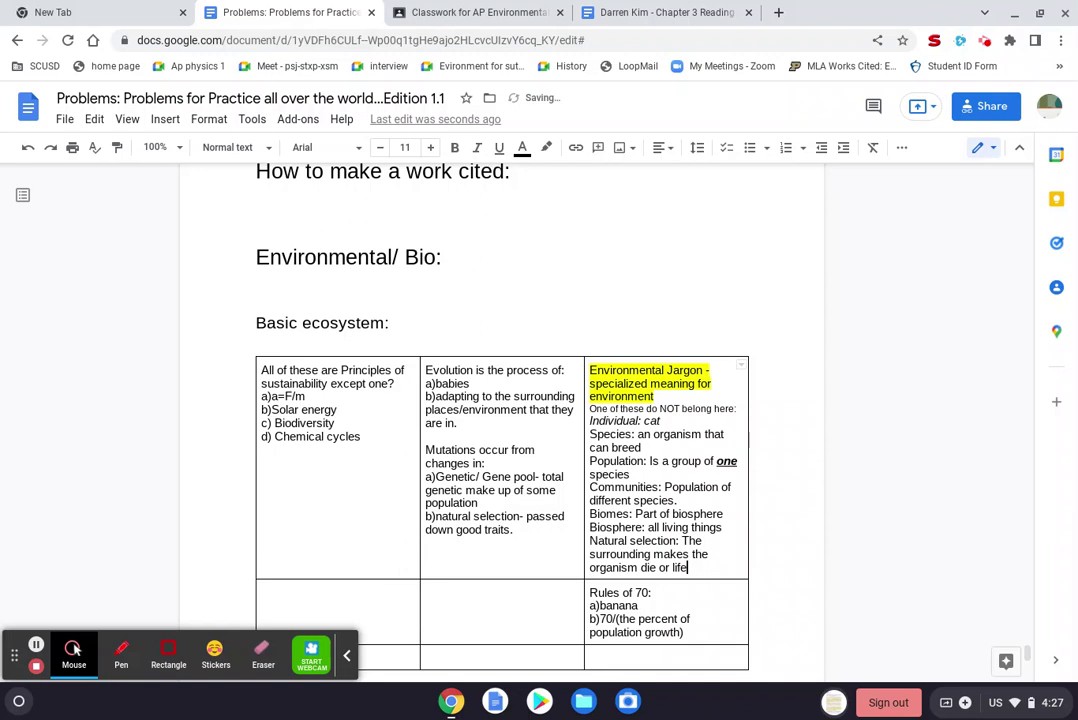
type(".")
key("Return")
key("BackSpace")
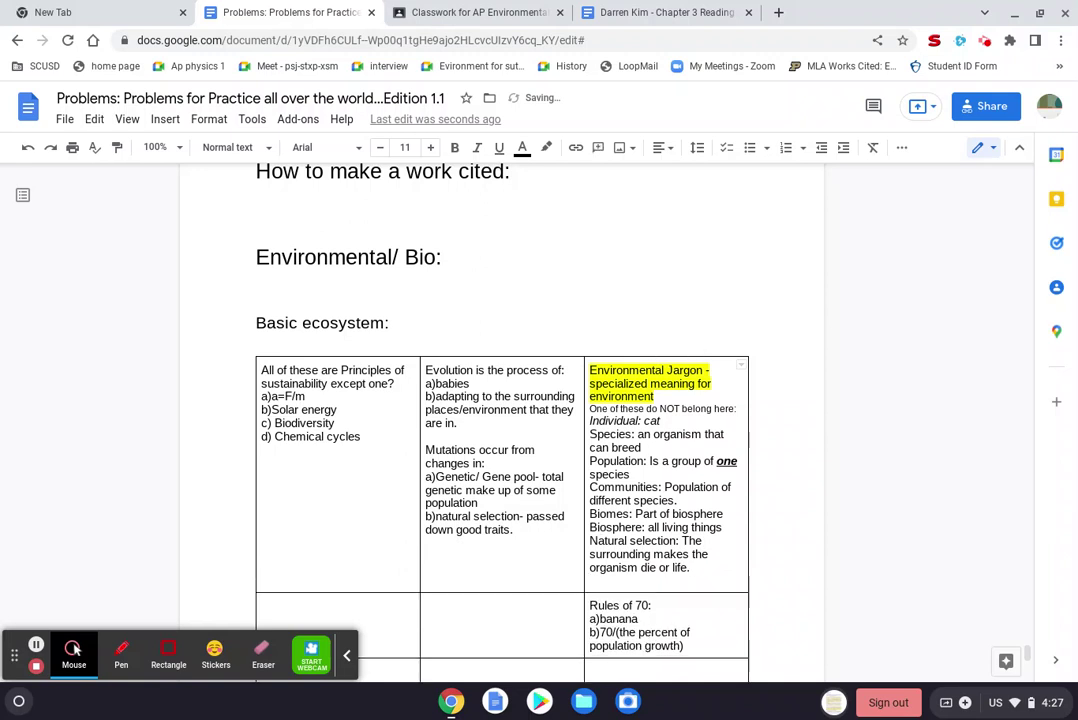
Step: Search the web for the Chapter 3 Reading Assignment's Section 3-3 question "What is the 10% rule for energy pyramids? (Look at Figure 3-13)"
left_click(630, 12)
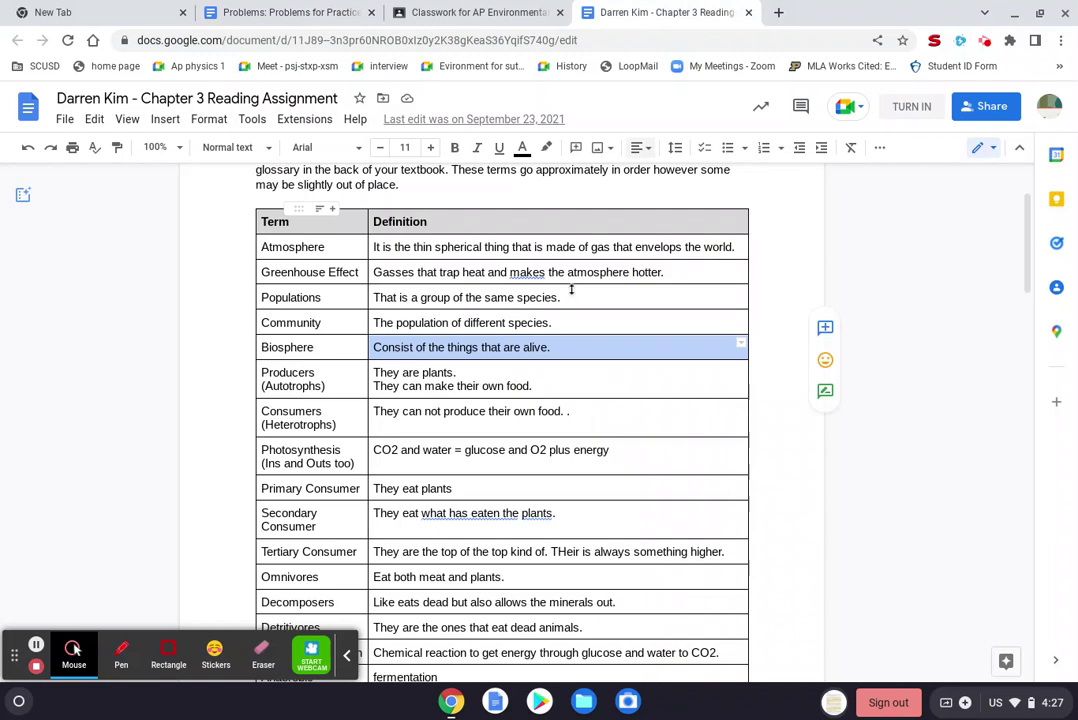
scroll(545, 408, "down", 3)
scroll(545, 408, "down", 3)
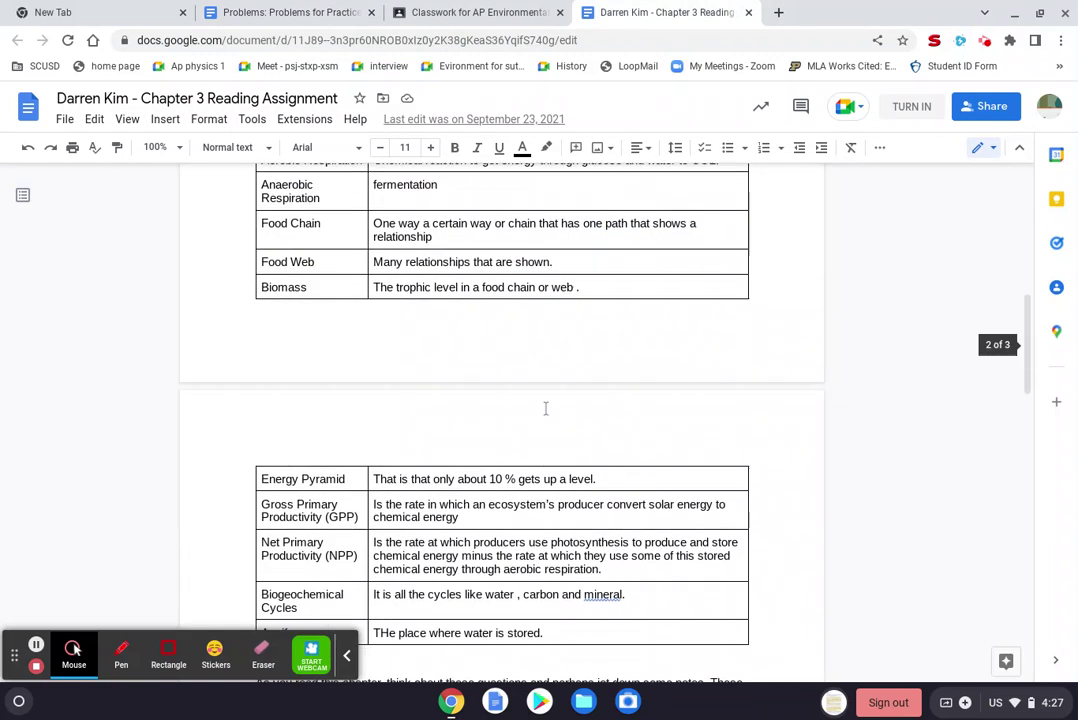
scroll(545, 408, "down", 1)
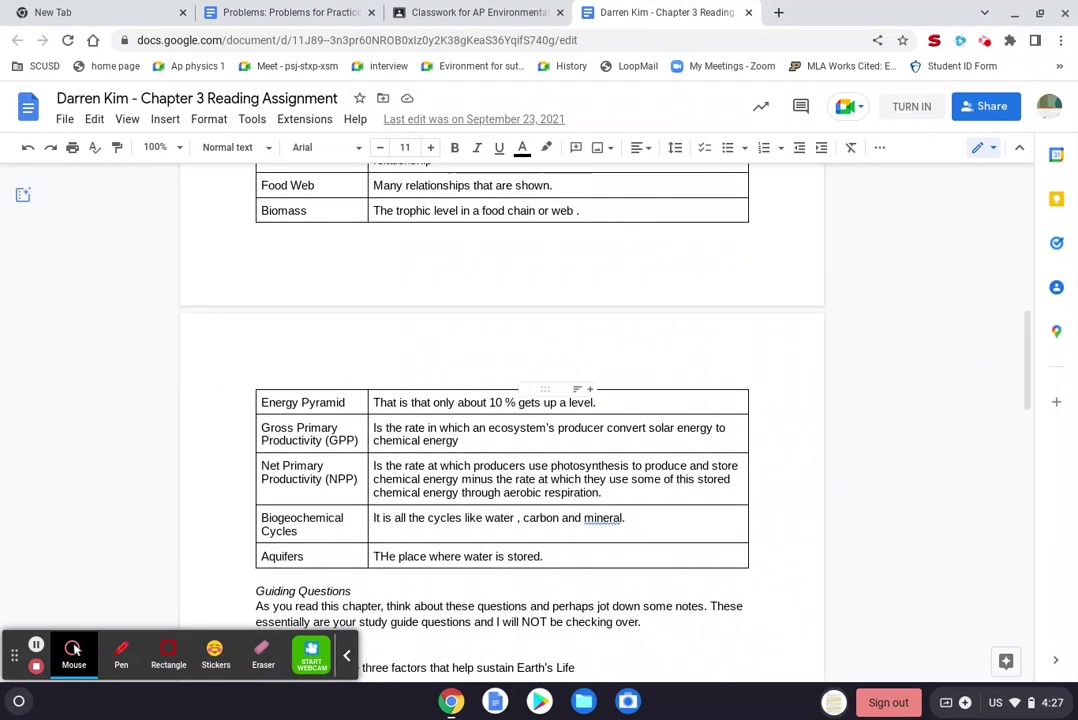
scroll(545, 408, "down", 5)
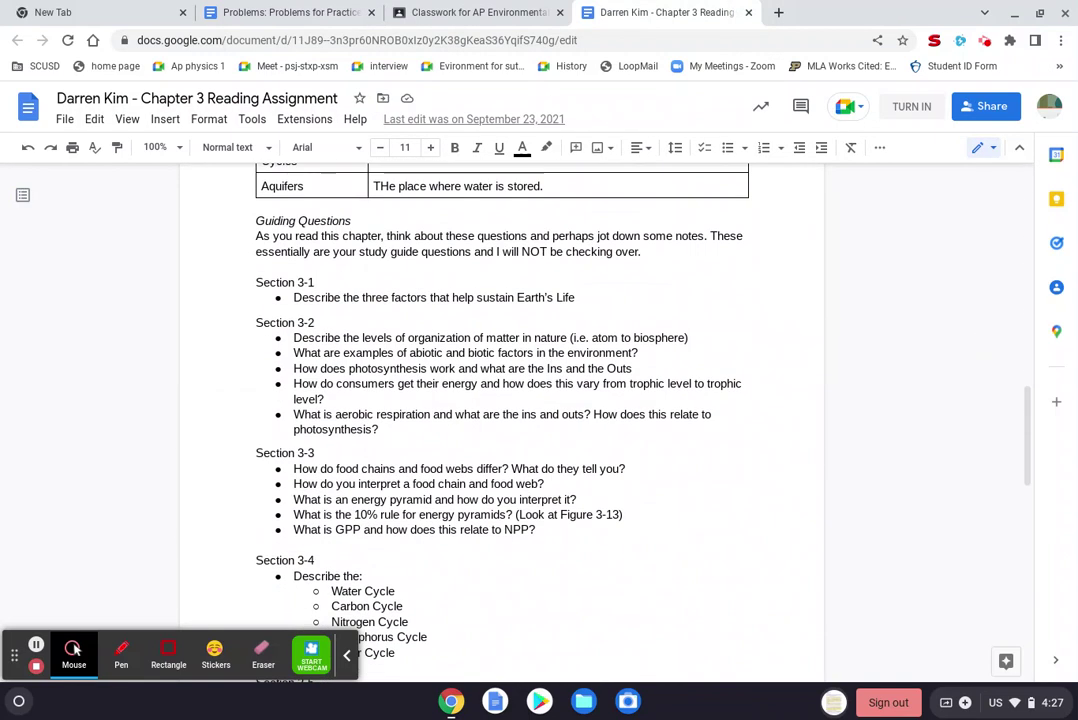
scroll(545, 408, "down", 1)
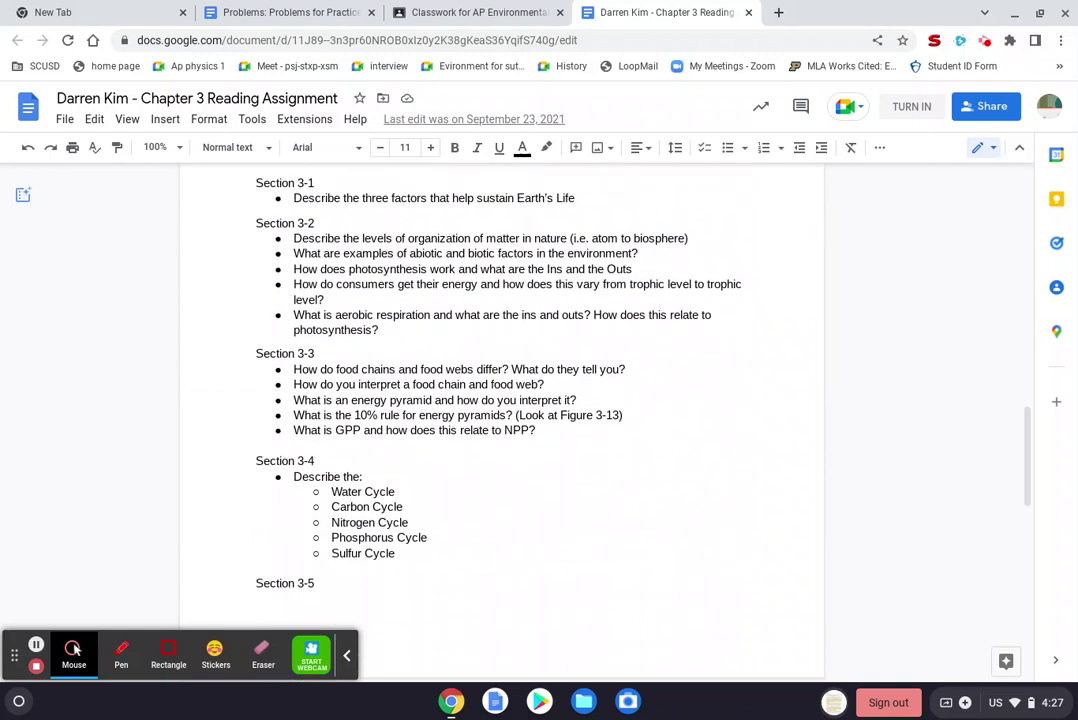
left_click(489, 427)
triple_click(461, 415)
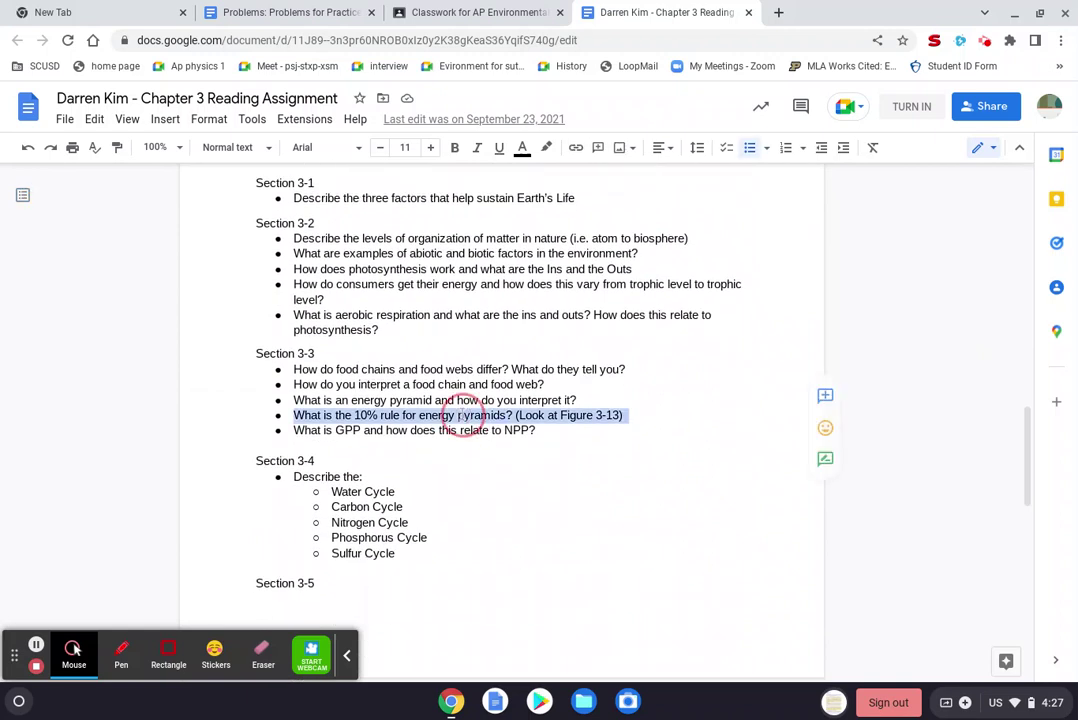
key("ctrl+c")
key("ctrl+t")
key("ctrl+v")
key("Return")
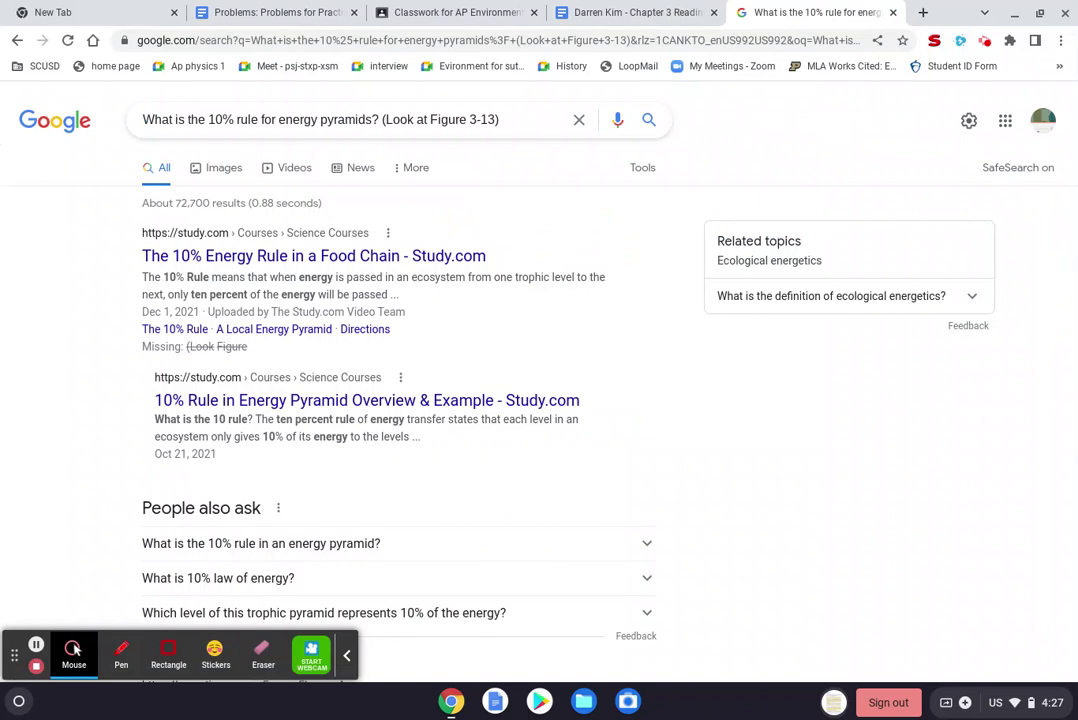
key("ctrl+w")
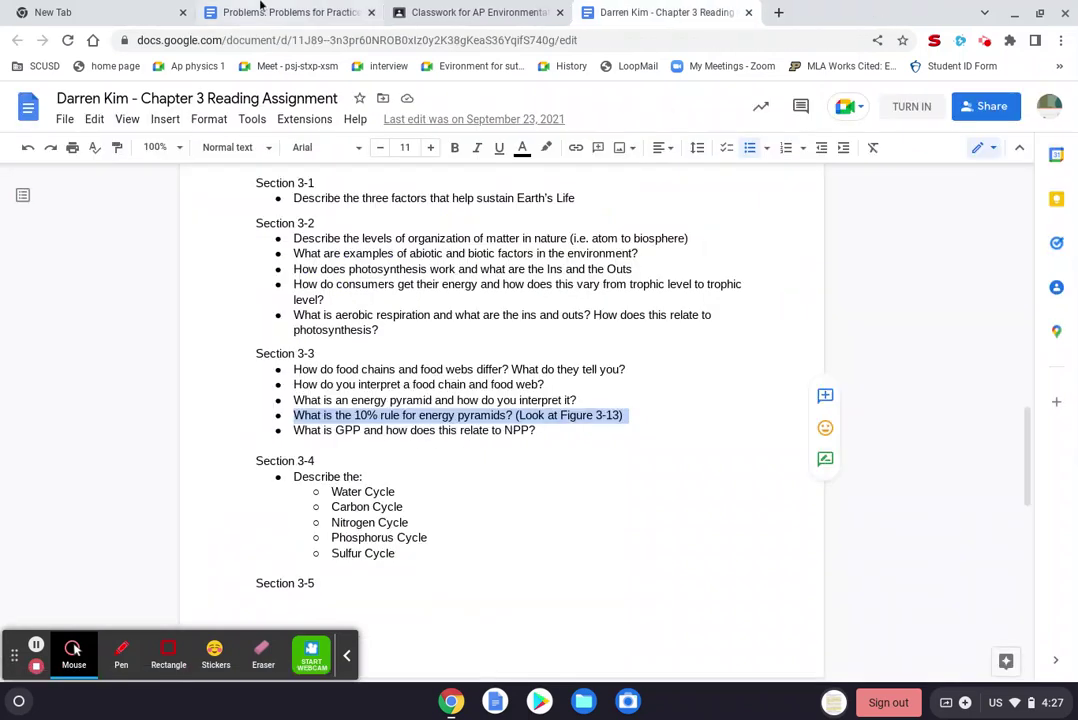
Step: Write the question "What percent of energy gets transfer from the food chain?" below the Chemical cycles choice, leaving blank lines beneath it
left_click(270, 12)
scroll(522, 580, "down", 3)
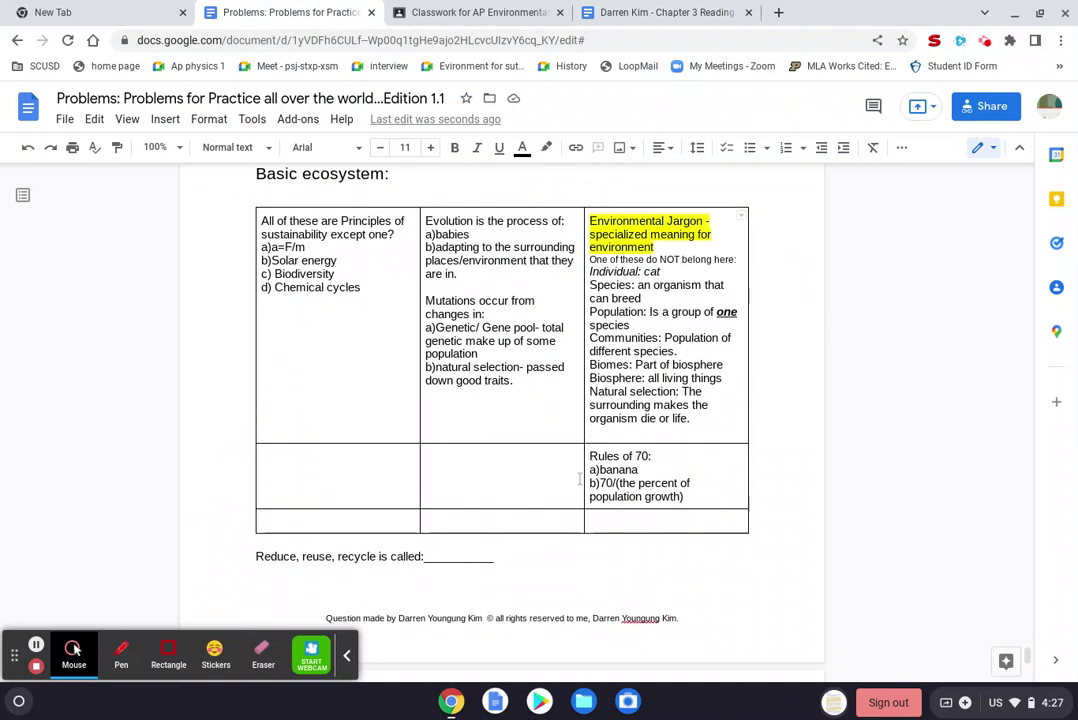
left_click(262, 313)
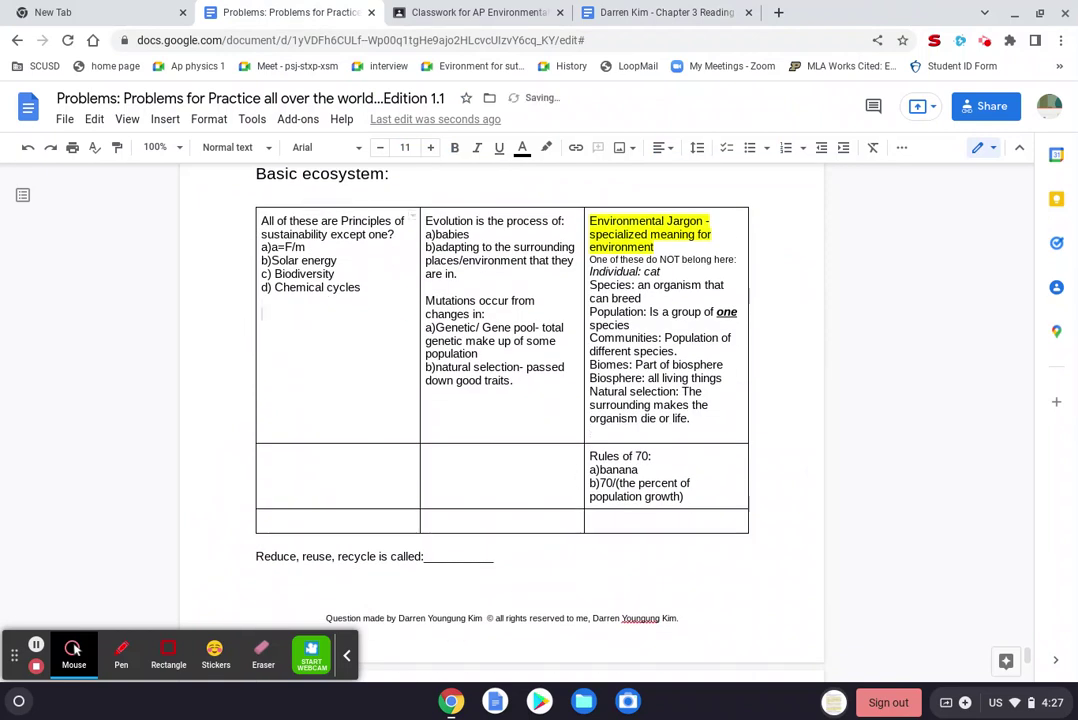
type("What percent of ")
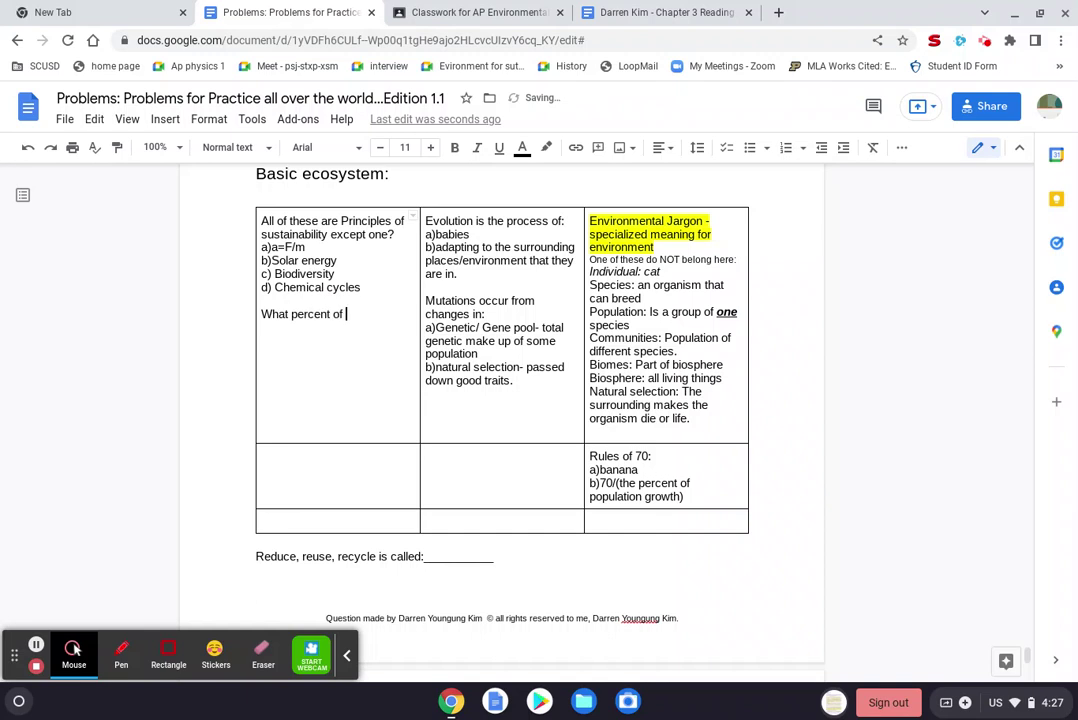
type("e")
type("nergy gets transfer fo")
key("BackSpace")
key("BackSpace")
type("from the goo")
key("BackSpace")
key("BackSpace")
key("BackSpace")
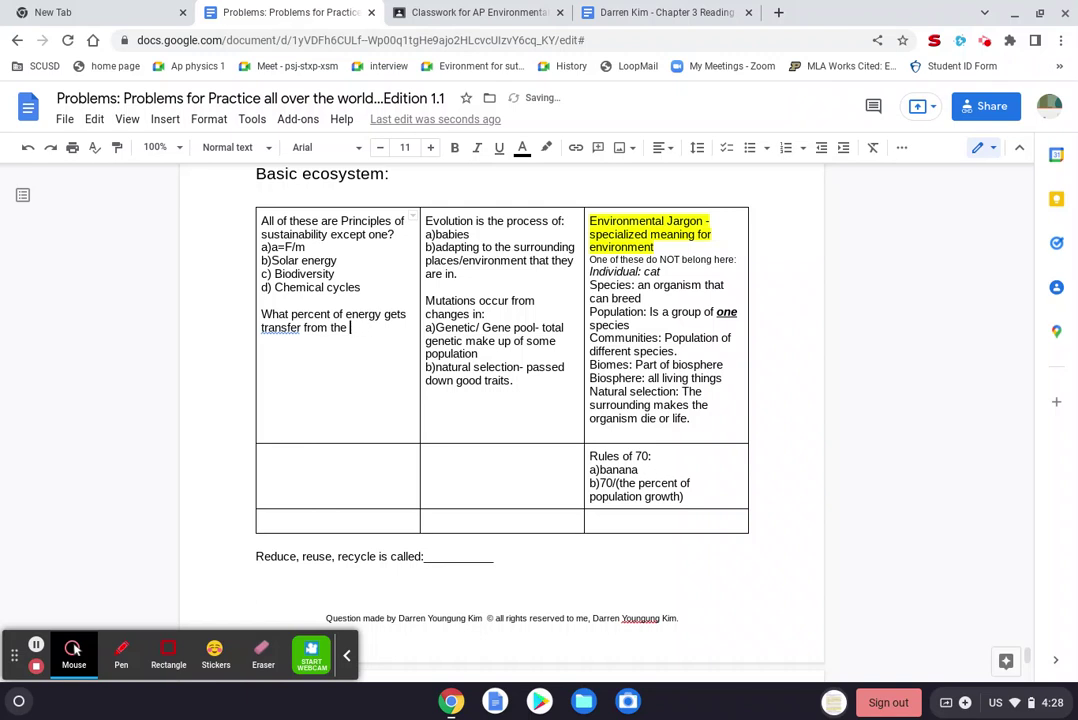
type("food chain?")
key("Return")
type("a)")
key("BackSpace")
key("BackSpace")
key("BackSpace")
key("Return")
key("Return")
left_click(165, 119)
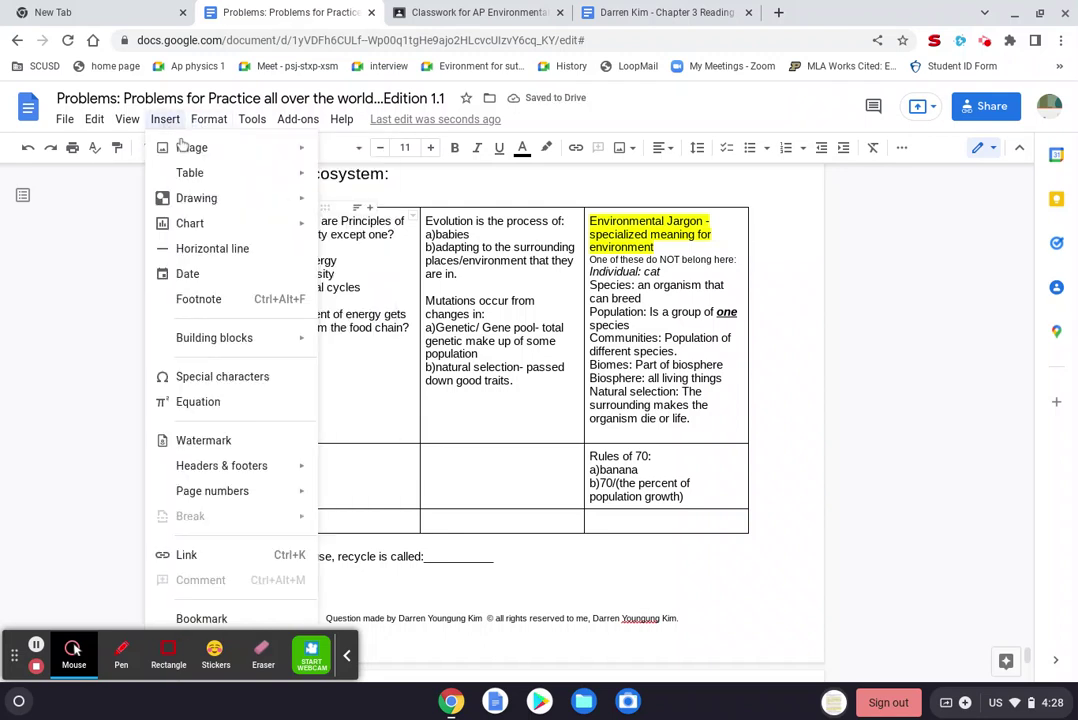
mouse_move(196, 200)
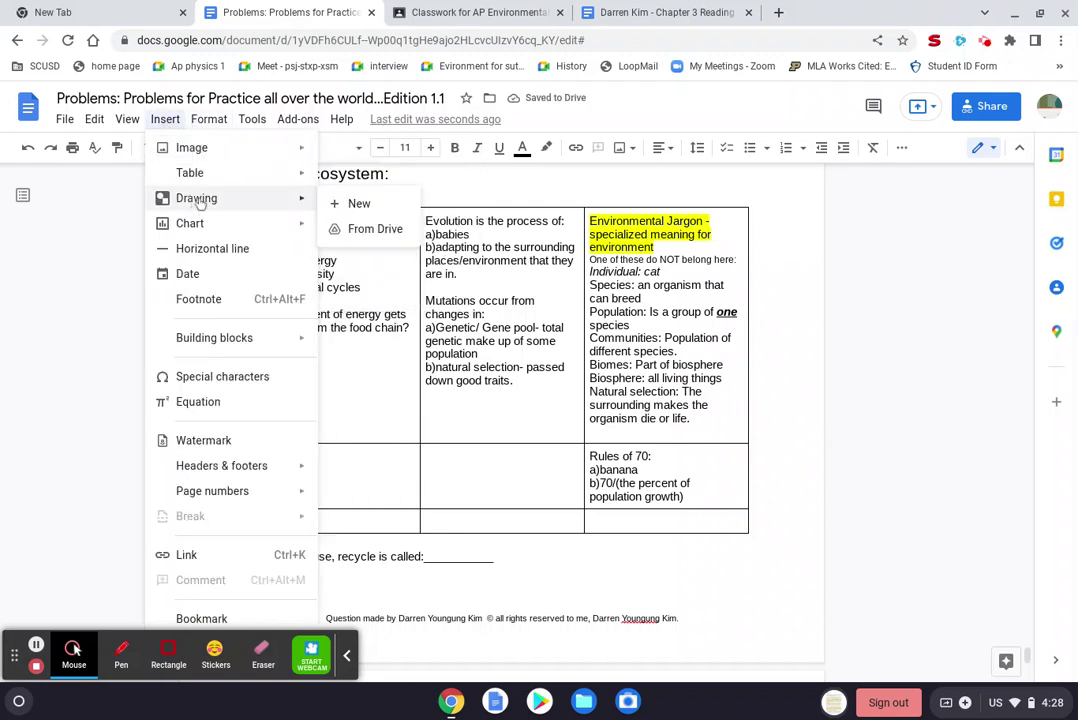
left_click(355, 204)
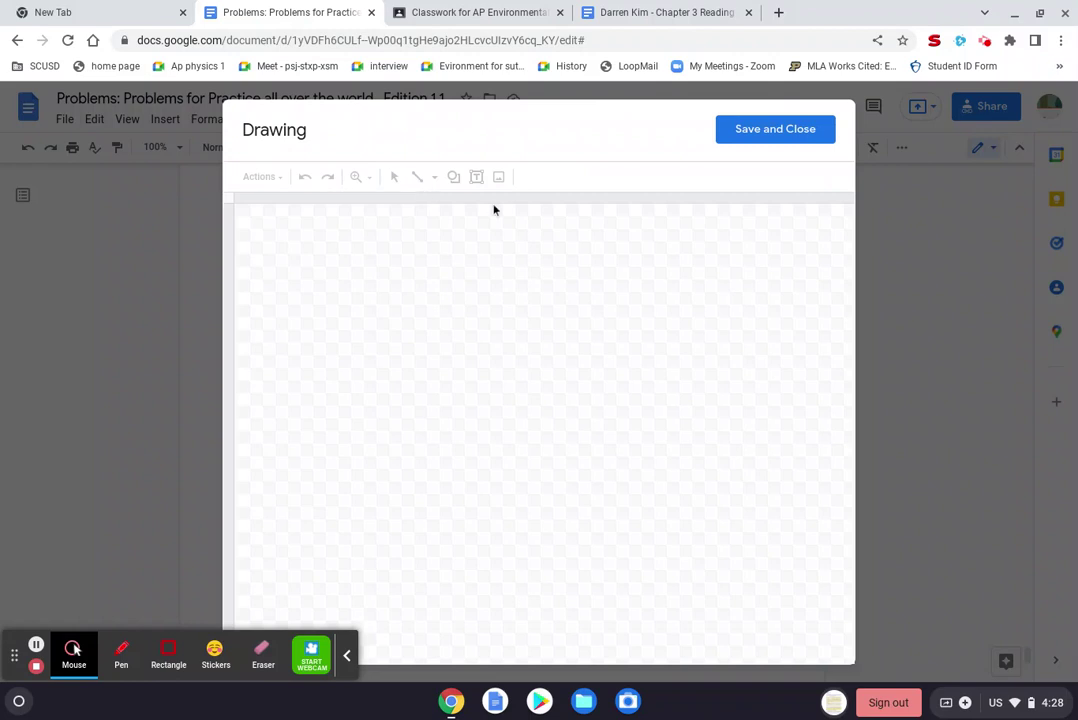
left_click(453, 177)
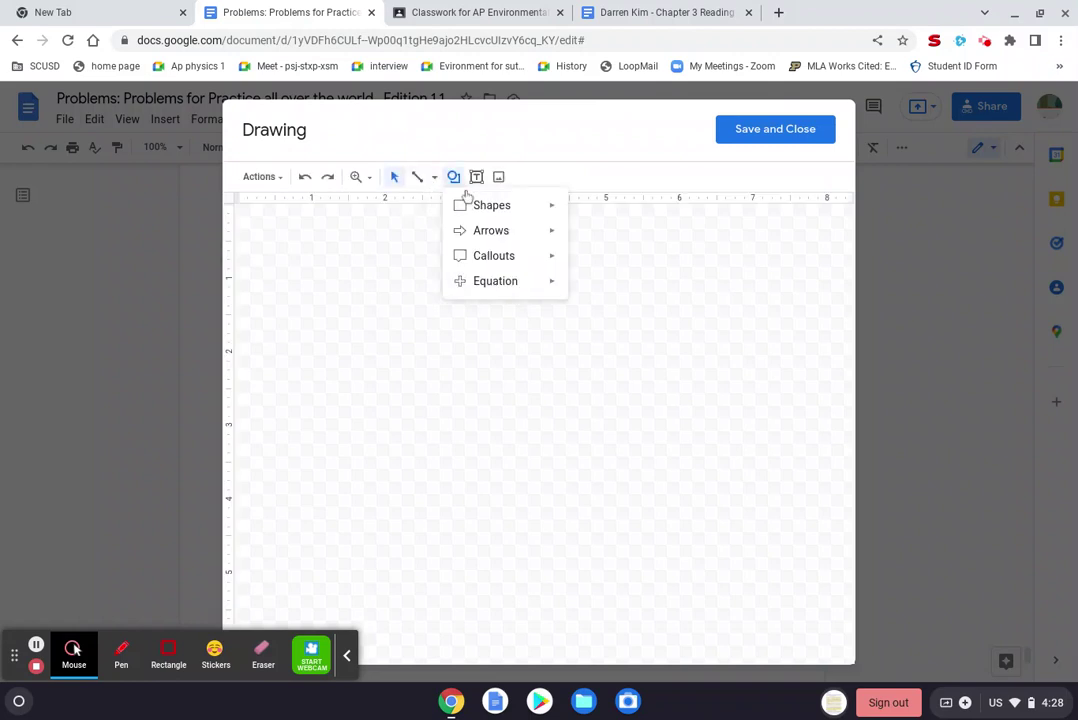
left_click(814, 125)
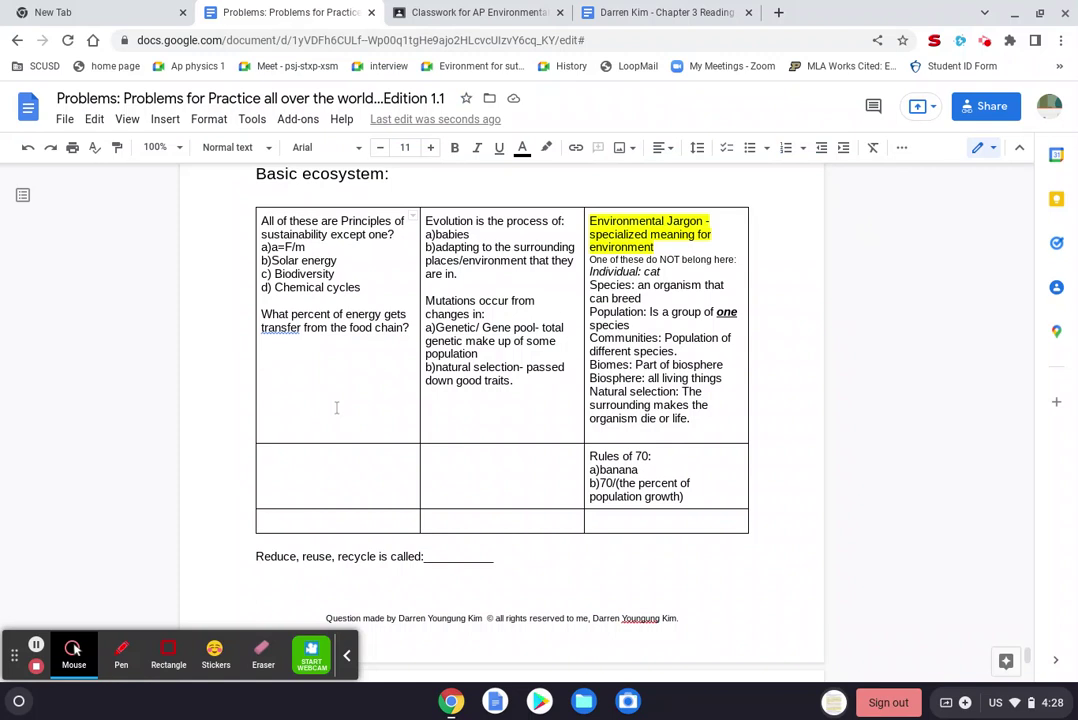
Step: Add empty answer choices "a)" and "b)" below the food chain question, with blank lines after them
left_click(165, 119)
left_click(409, 380)
type("b)")
key("Up")
type("a)")
left_click(323, 406)
key("Return")
left_click(165, 119)
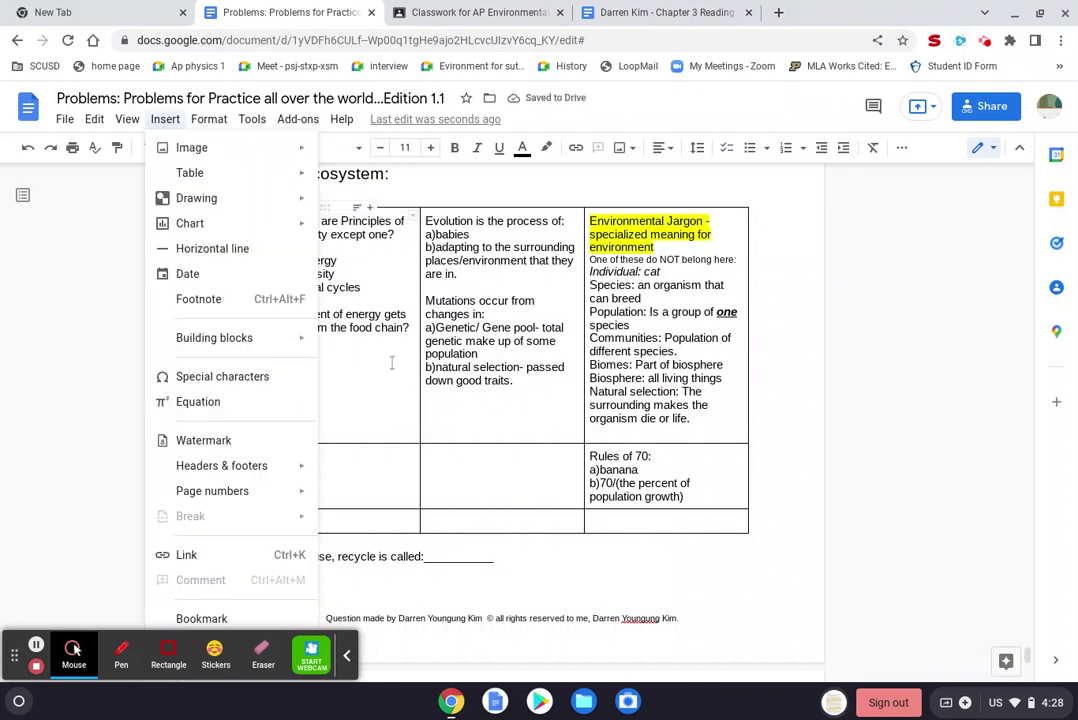
key("Escape")
key("Return")
key("Return")
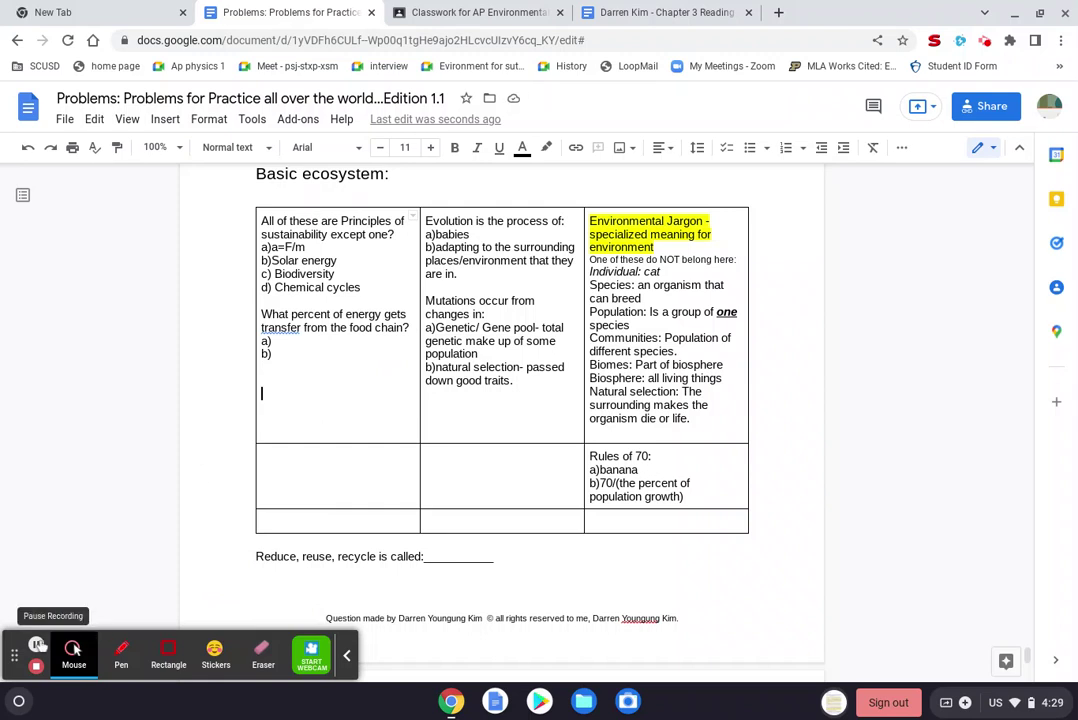
Step: Start a new drawing below the food chain answer choices and draw a large triangle in it
left_click(269, 374)
left_click(165, 119)
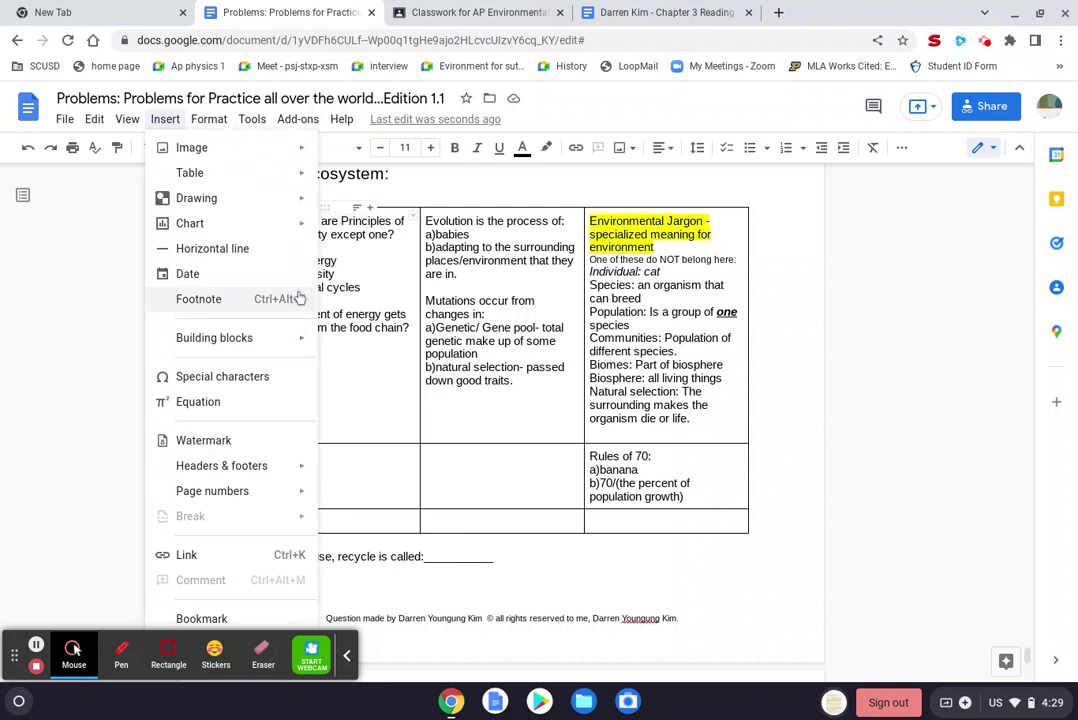
mouse_move(272, 198)
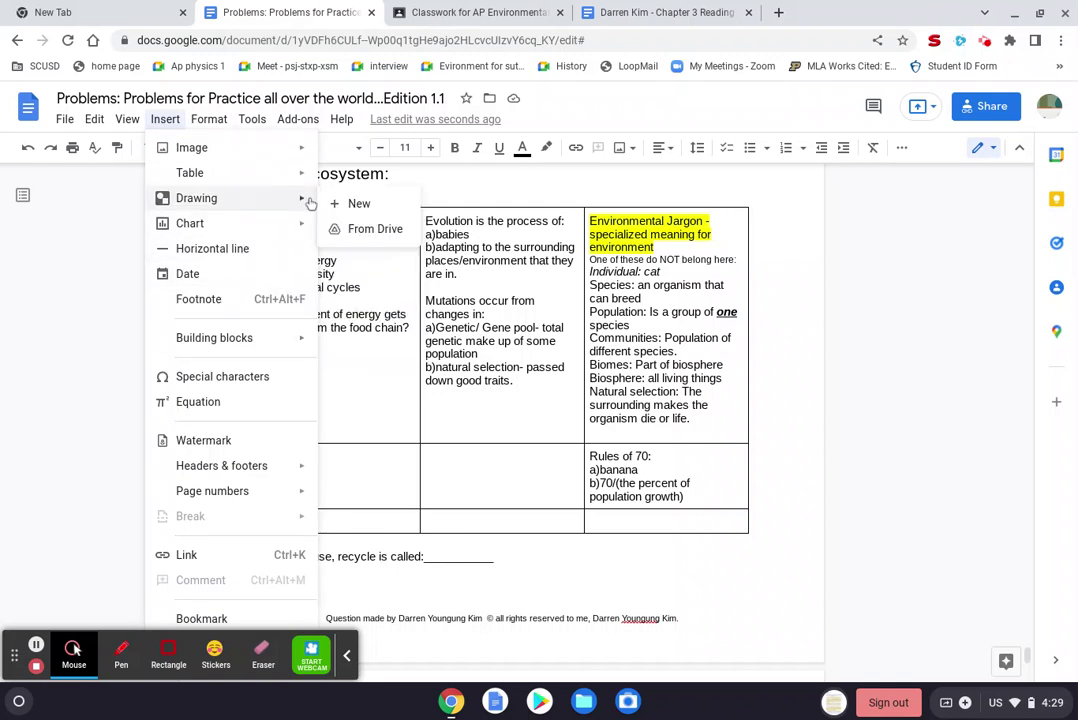
left_click(356, 206)
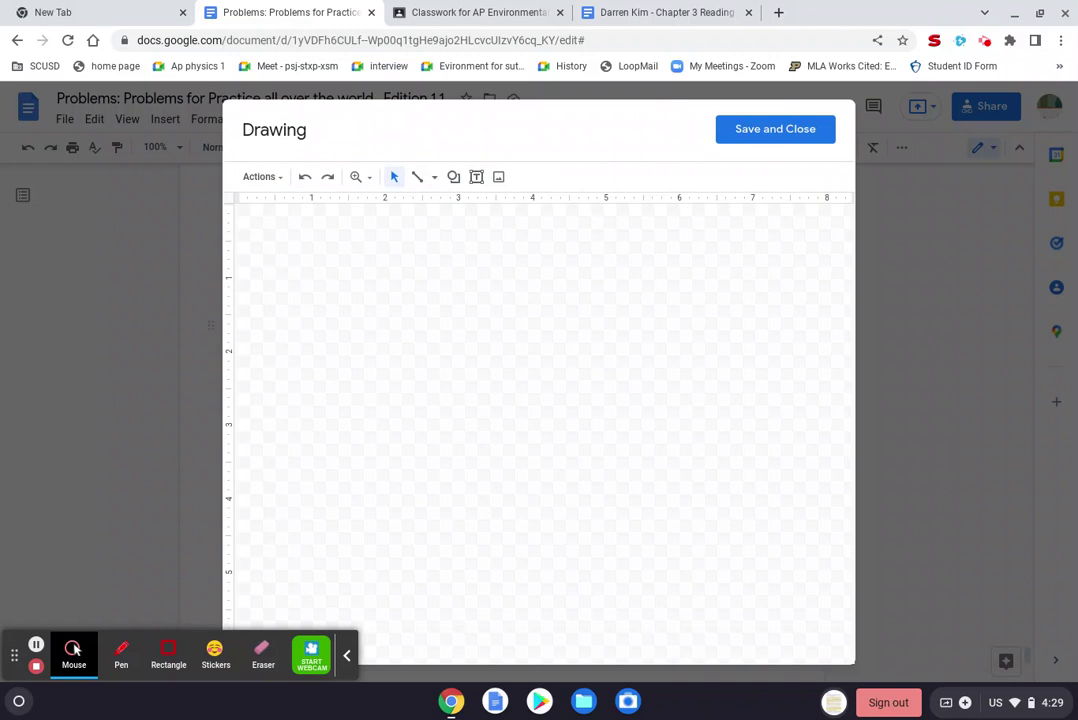
left_click(453, 178)
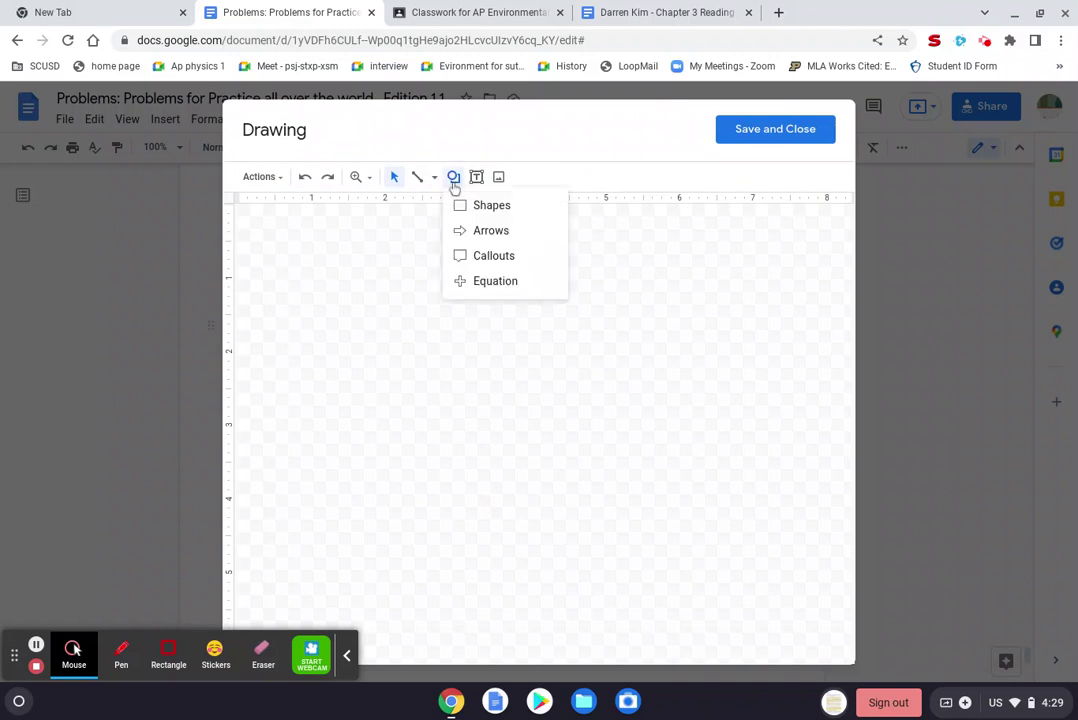
mouse_move(477, 238)
mouse_move(491, 205)
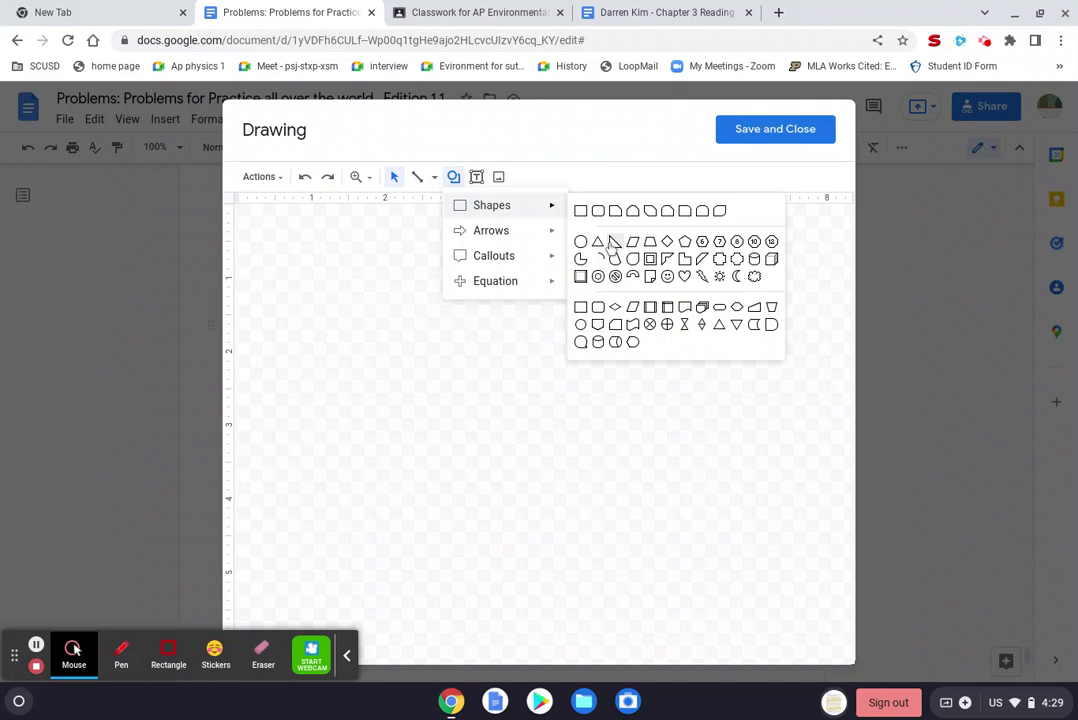
left_click(598, 242)
left_click_drag(402, 248, 707, 505)
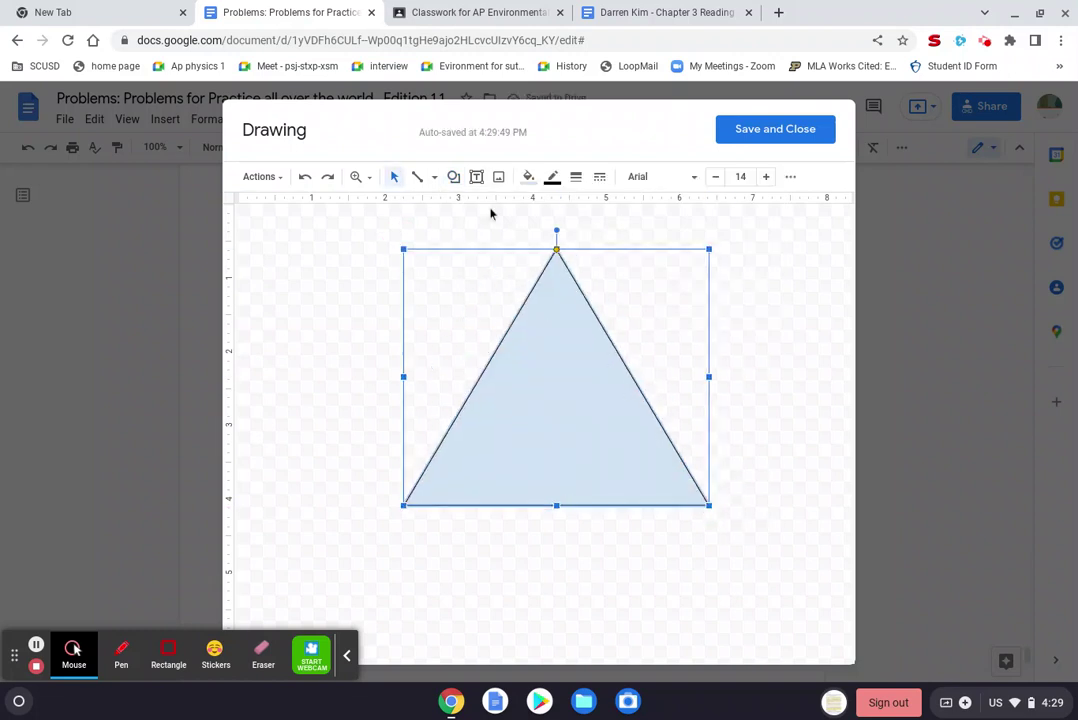
Step: Draw a broken vertical line of short segments up the middle of the triangle
left_click(421, 177)
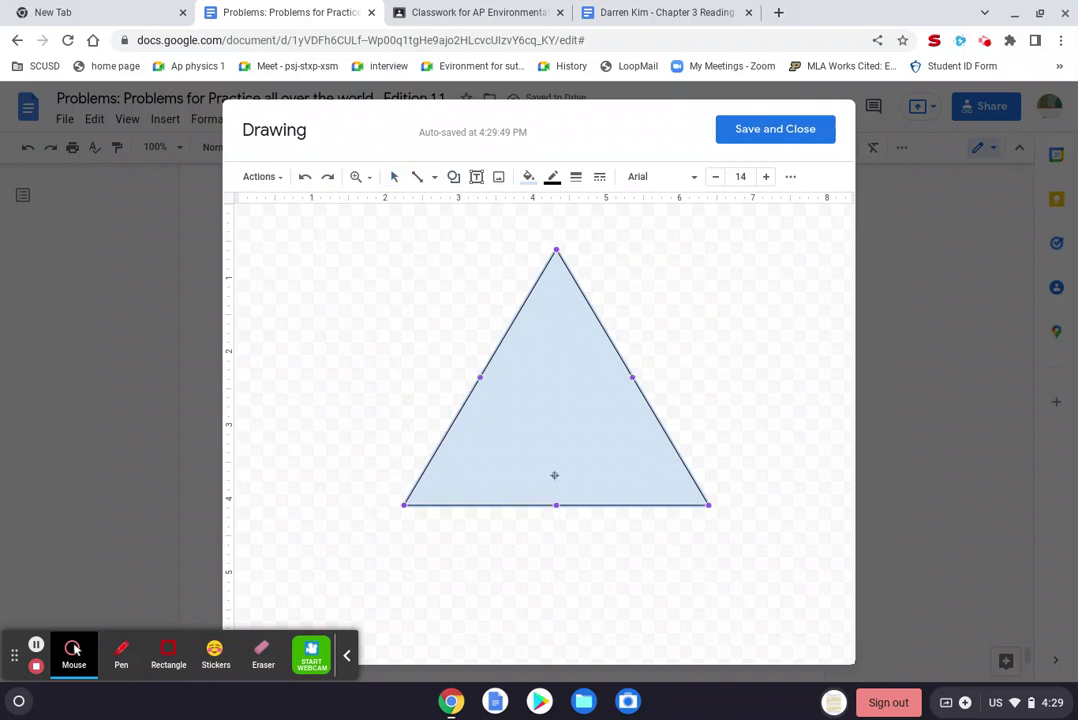
left_click_drag(555, 476, 554, 447)
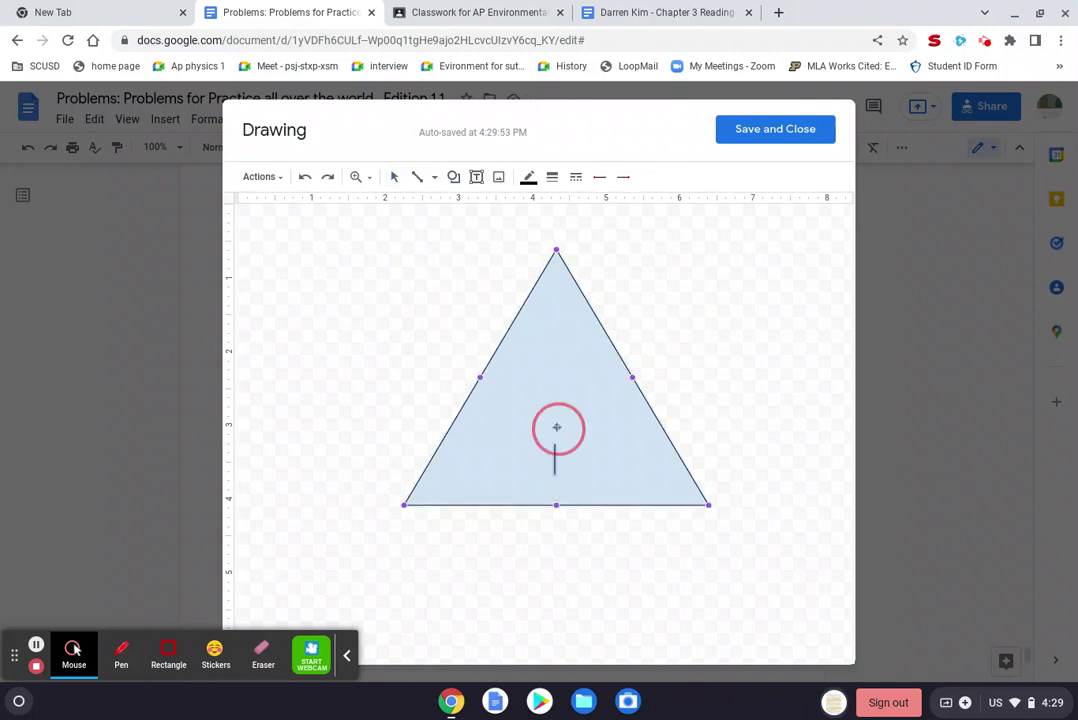
left_click_drag(559, 398, 557, 285)
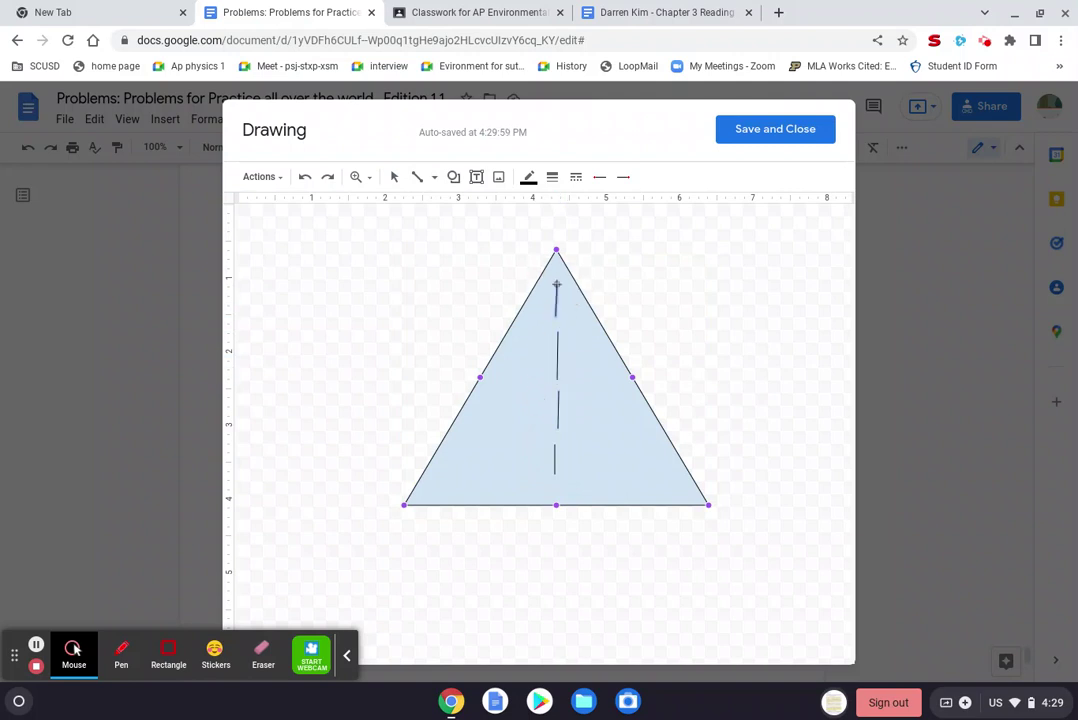
Step: Close the triangle drawing and delete it from the table cell
left_click(775, 129)
left_click(309, 464)
key("Delete")
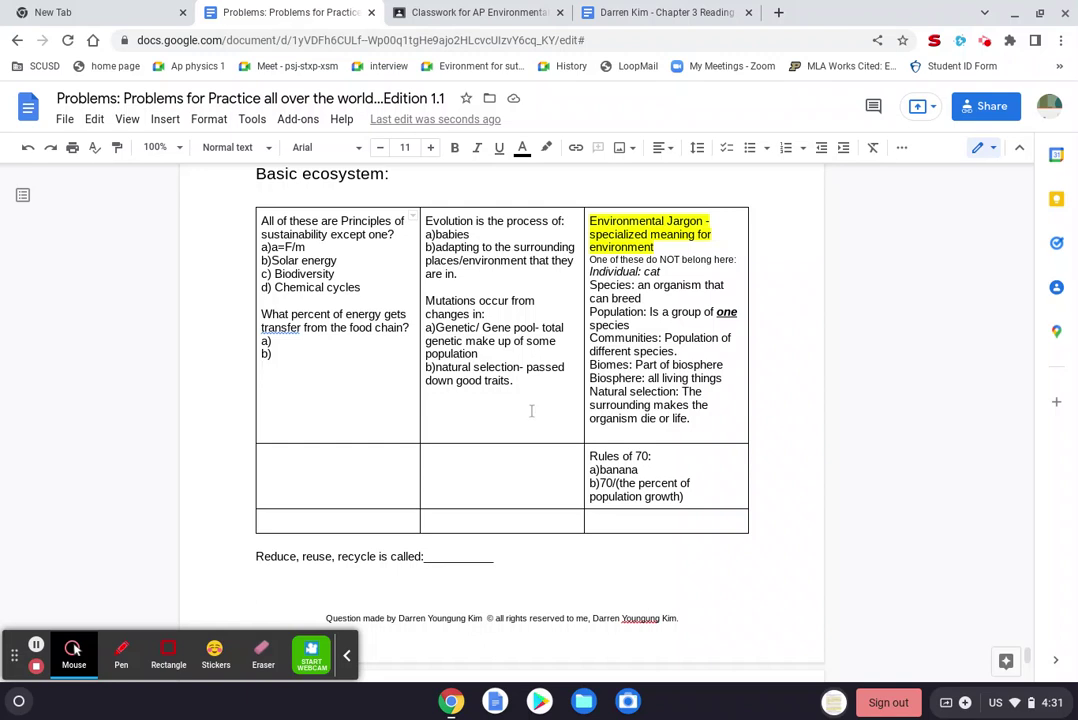
left_click(312, 660)
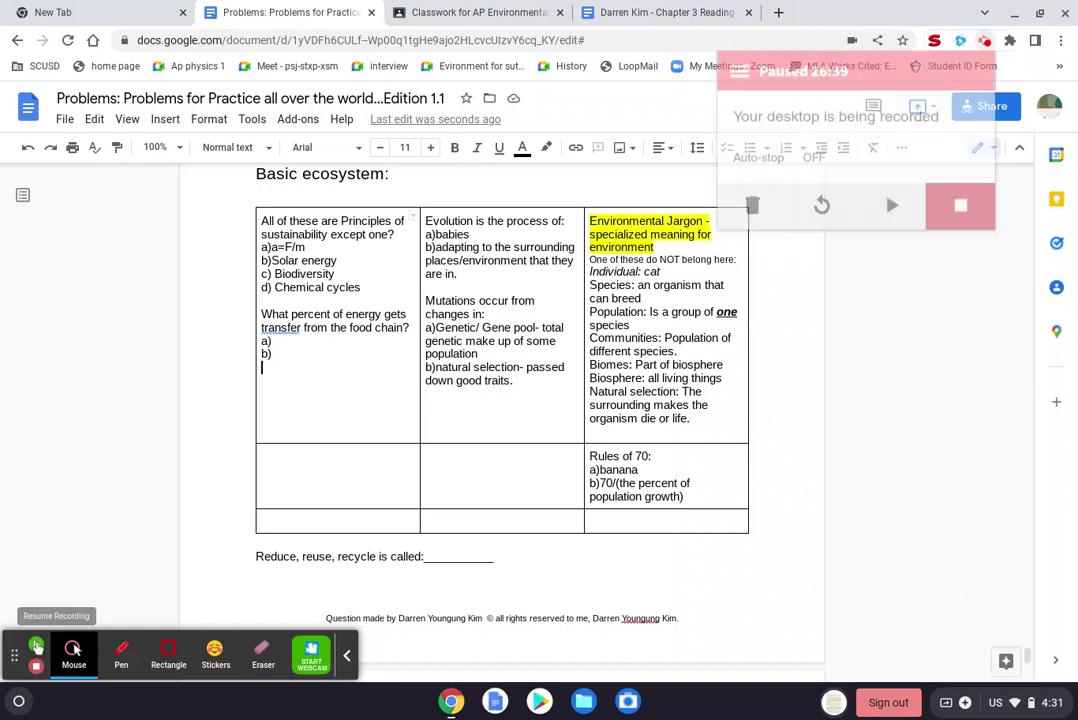
left_click(311, 655)
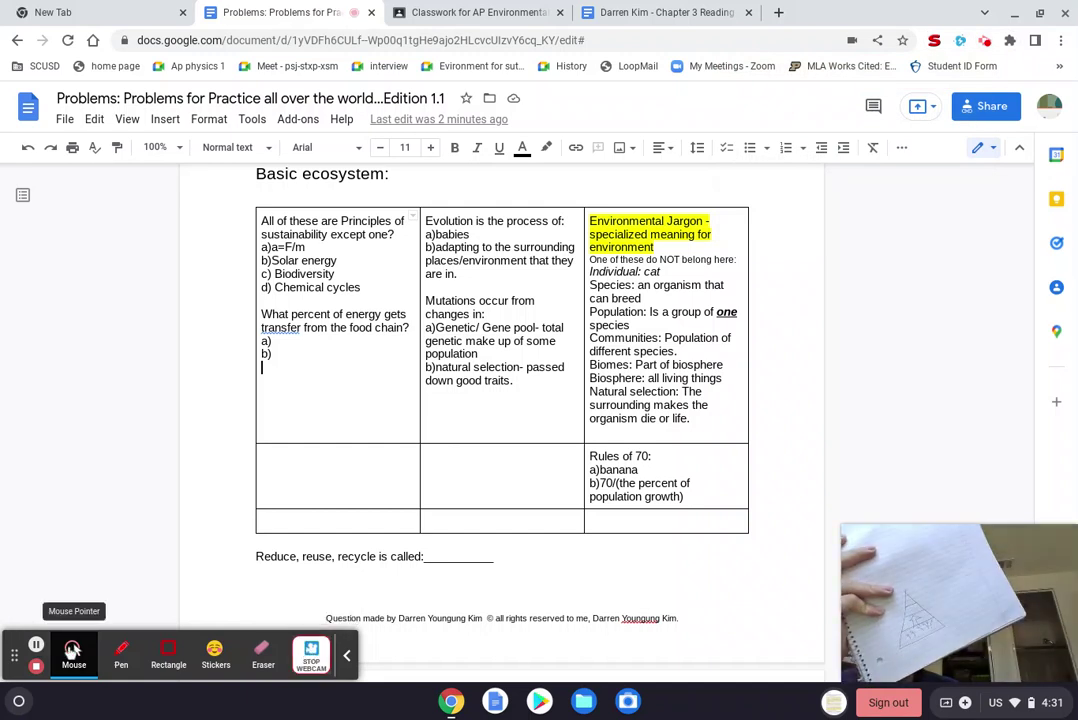
left_click(311, 655)
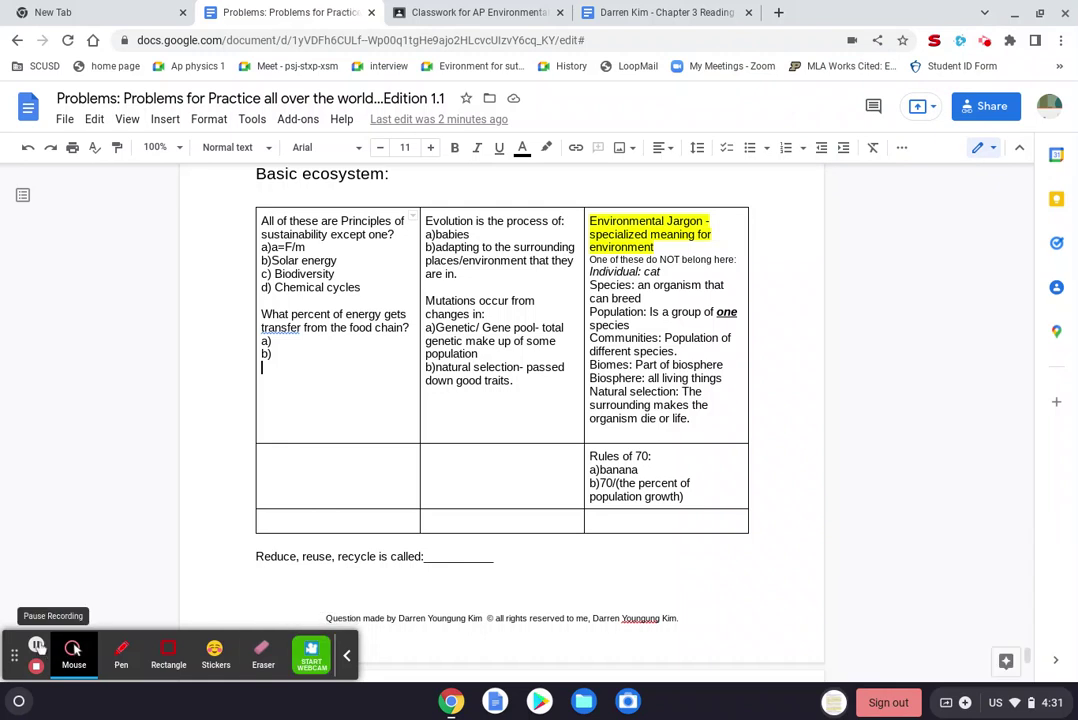
left_click(35, 648)
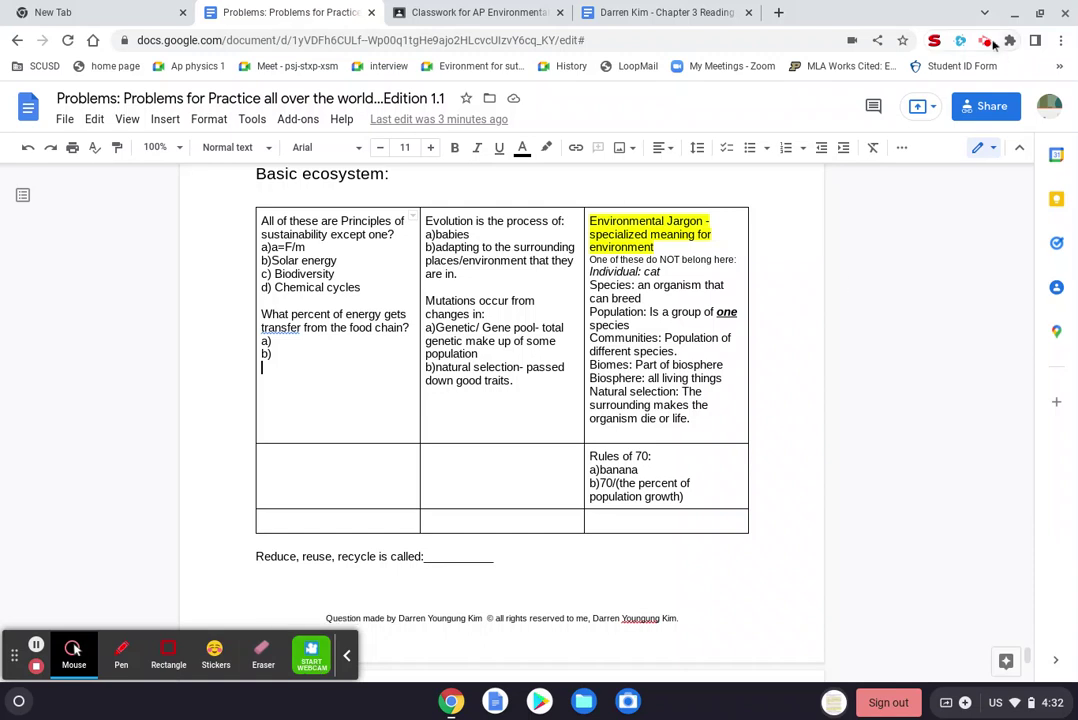
left_click(985, 43)
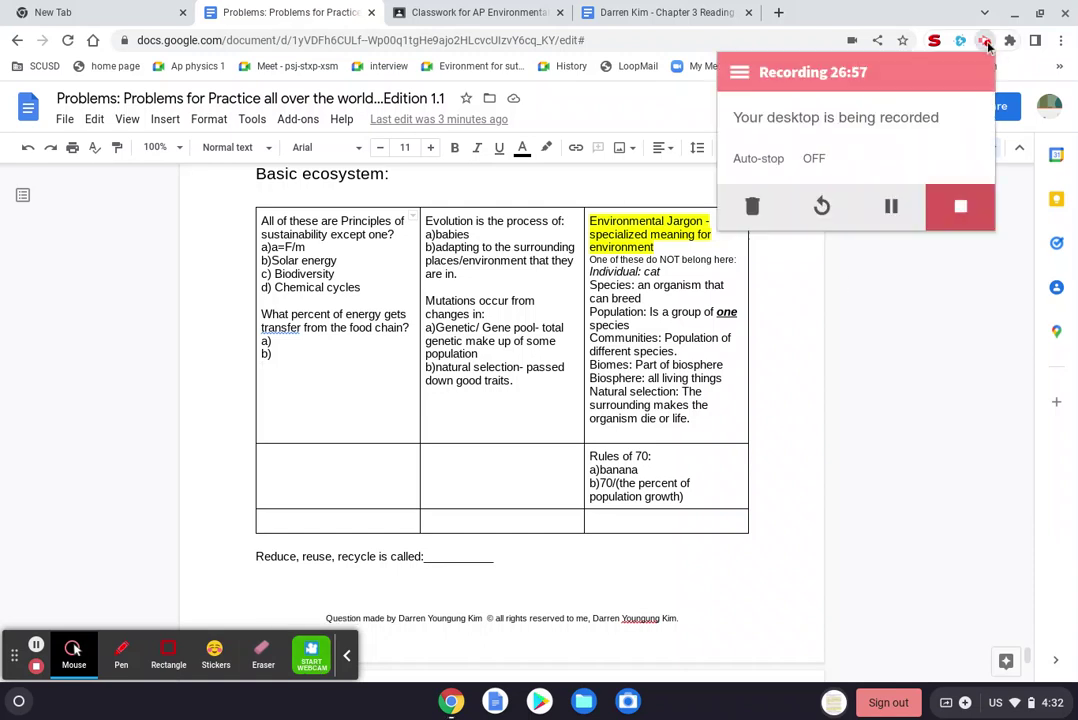
left_click(310, 668)
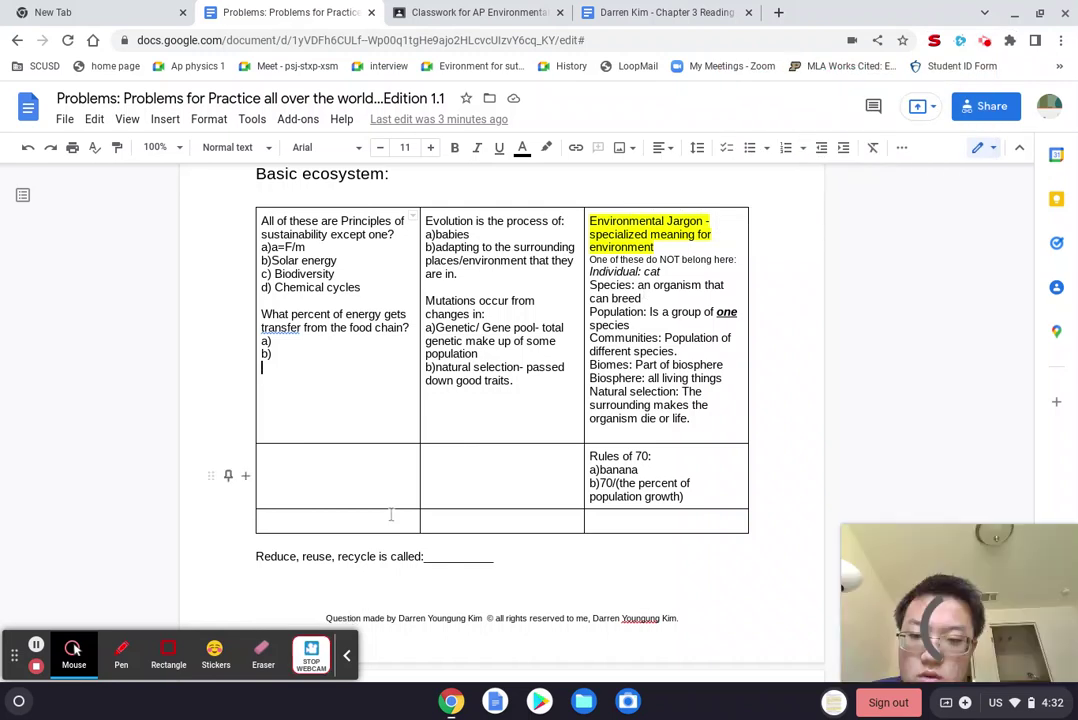
left_click(316, 668)
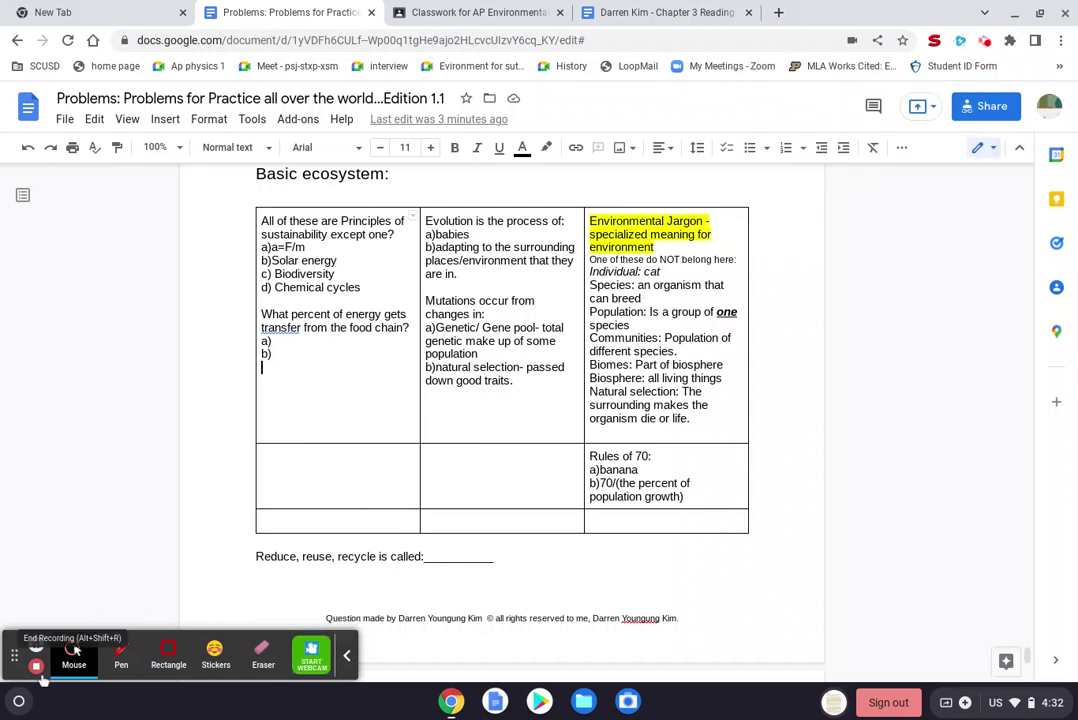